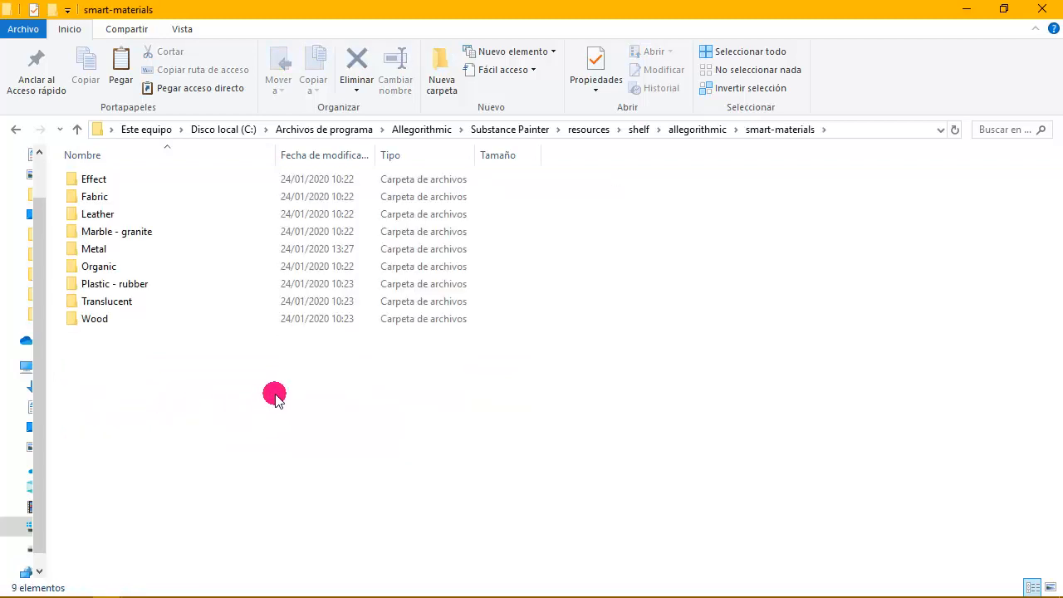
Look through the existing material files in the Metal folder of smart-materials and return to the smart-materials folder
{"action": "left_click", "coordinate": [15, 130]}
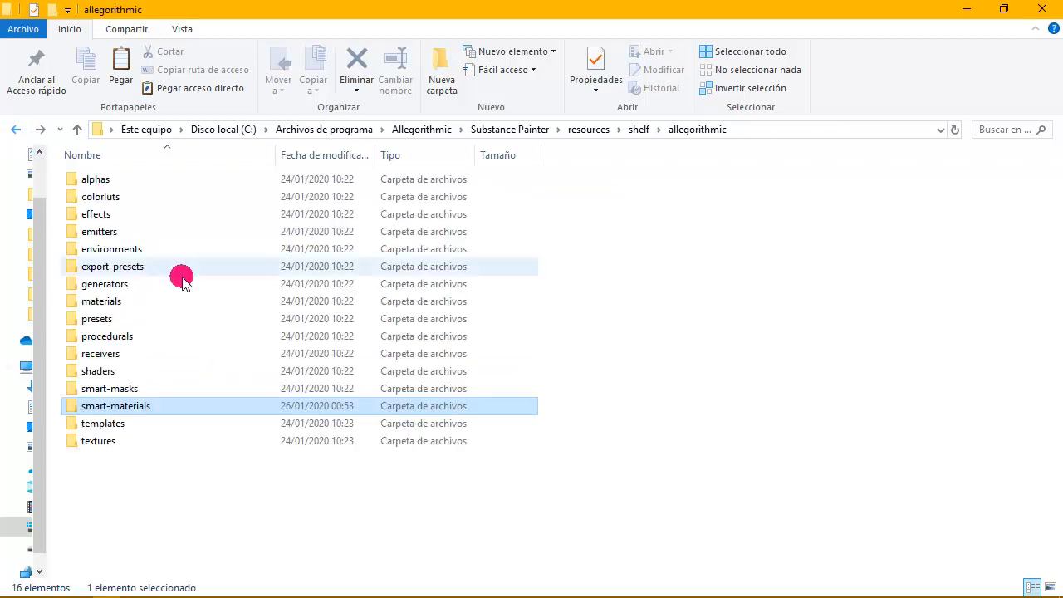
{"action": "left_click", "coordinate": [211, 407]}
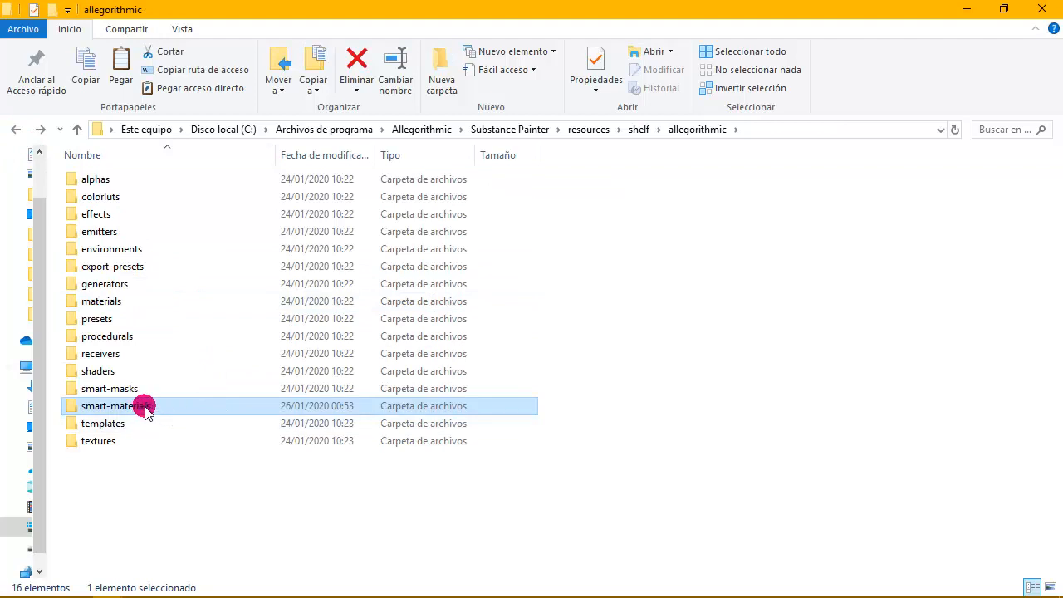
{"action": "double_click", "coordinate": [194, 406]}
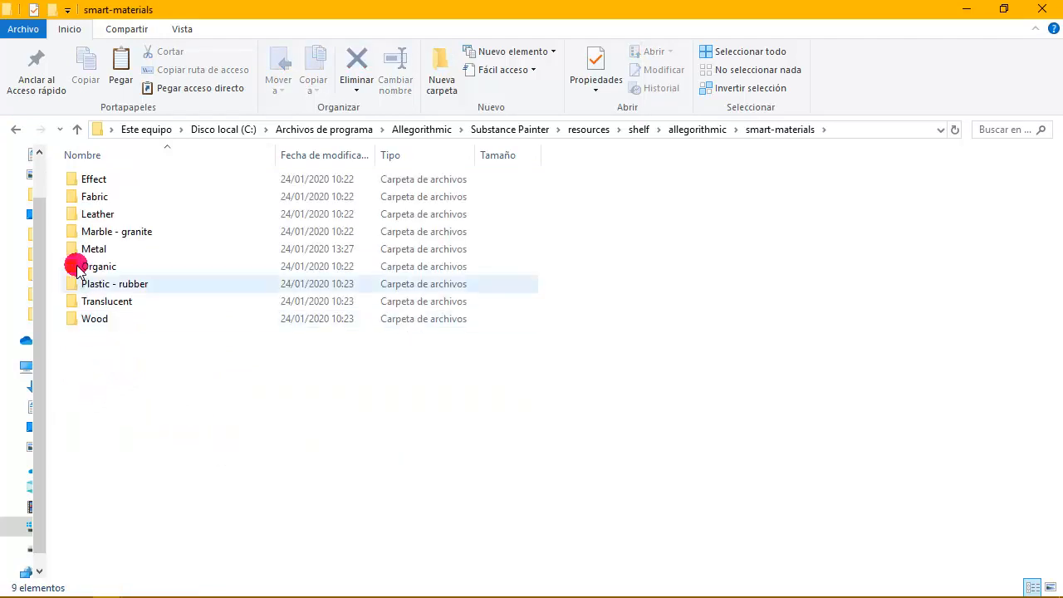
{"action": "double_click", "coordinate": [96, 249]}
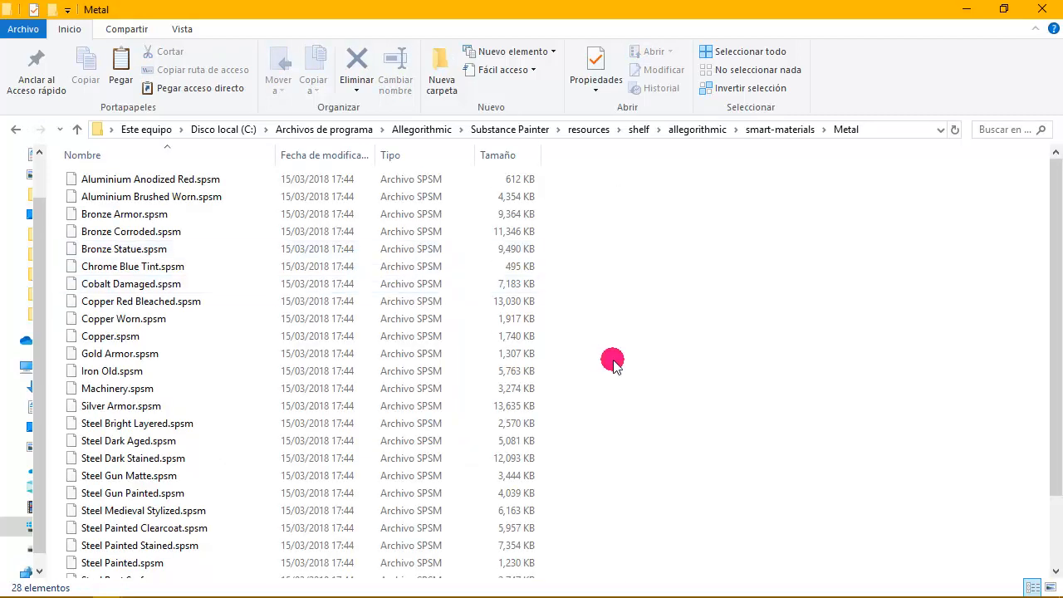
{"action": "scroll", "coordinate": [612, 360], "scroll_direction": "down", "scroll_amount": 2}
{"action": "scroll", "coordinate": [612, 361], "scroll_direction": "up", "scroll_amount": 2}
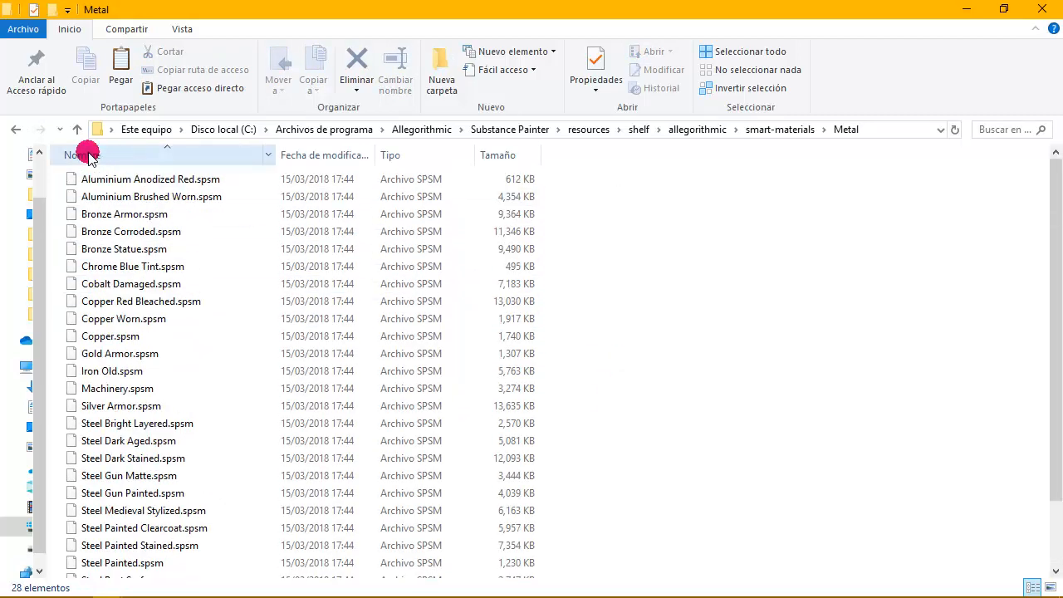
{"action": "left_click", "coordinate": [15, 128]}
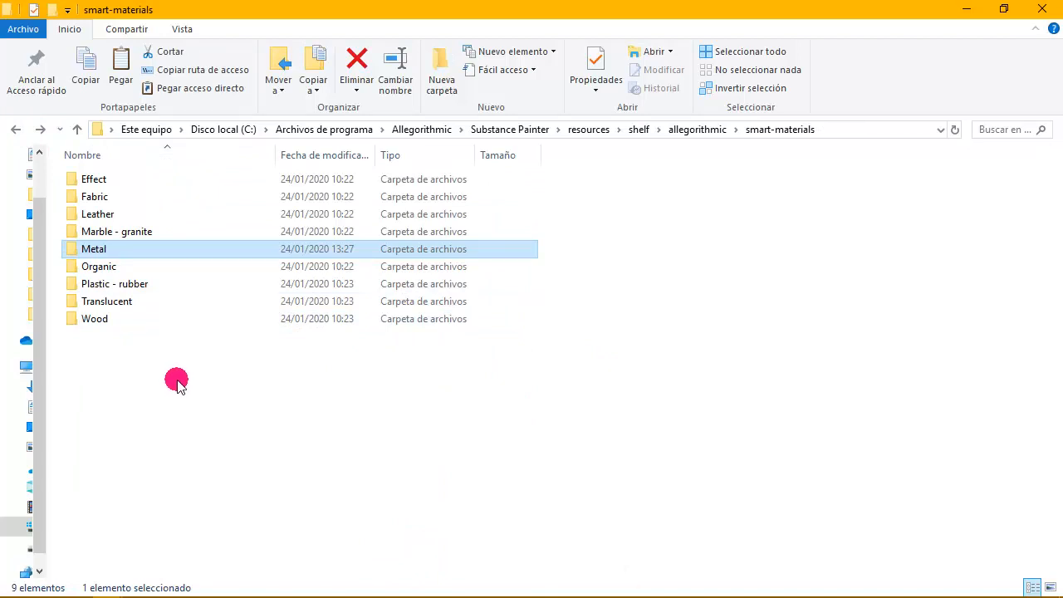
Create a new folder named c1 inside the smart-materials folder
{"action": "right_click", "coordinate": [137, 374]}
{"action": "mouse_move", "coordinate": [202, 332]}
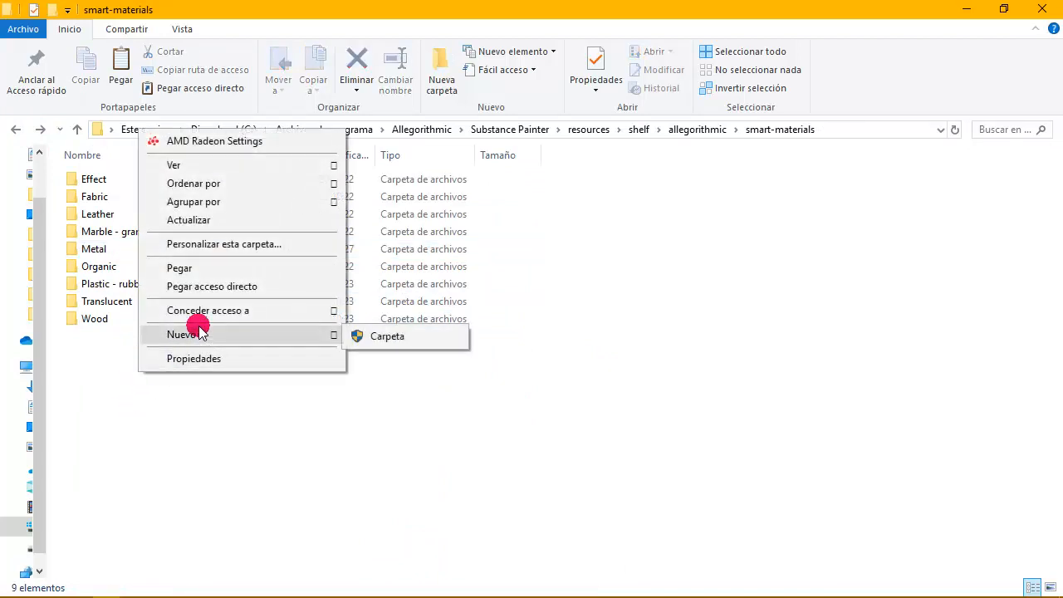
{"action": "left_click", "coordinate": [371, 339]}
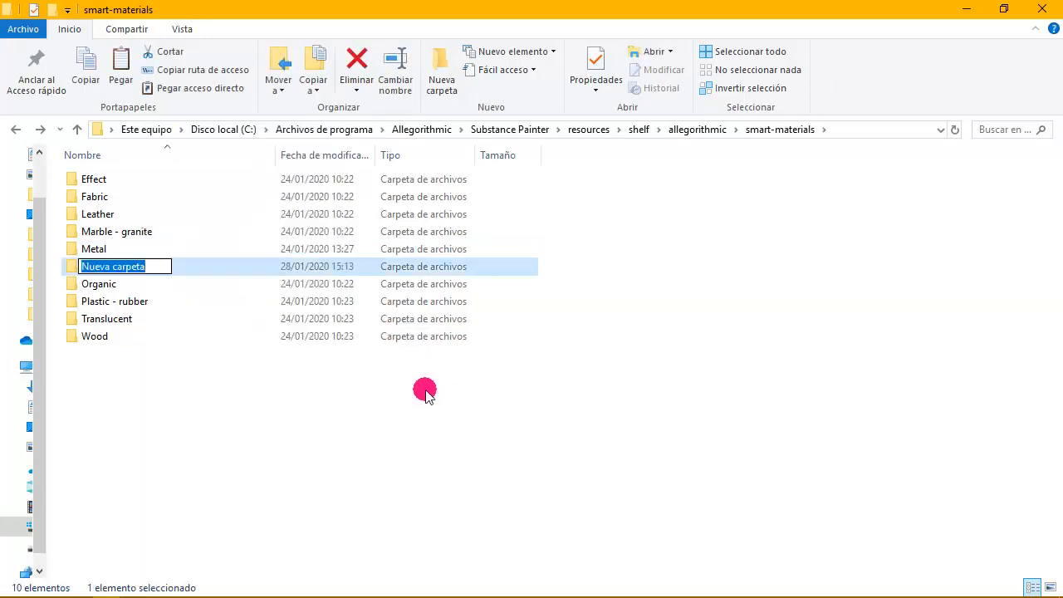
{"action": "type", "text": "c1"}
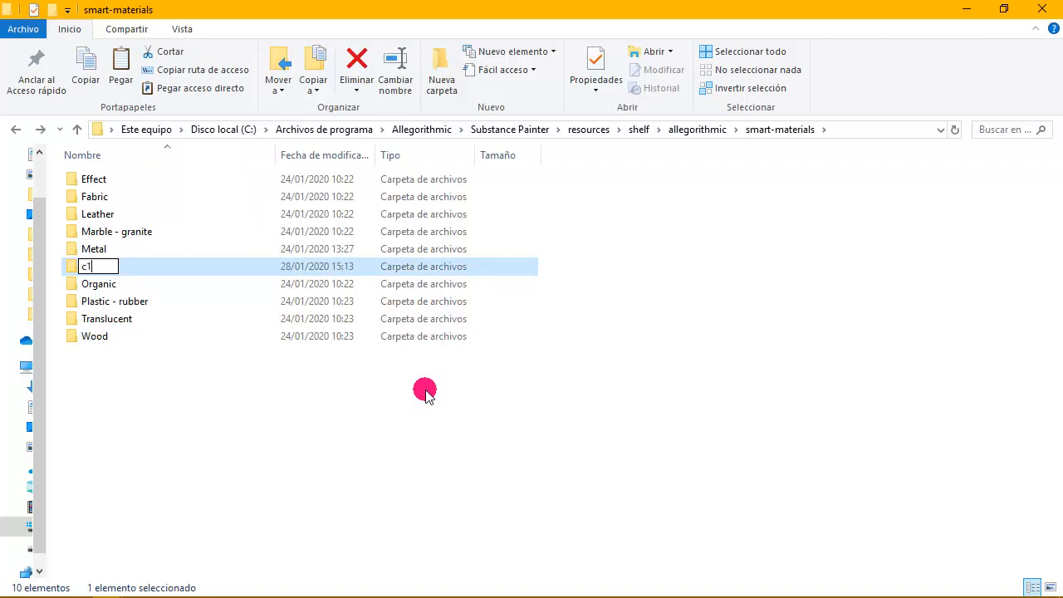
{"action": "left_click", "coordinate": [206, 390]}
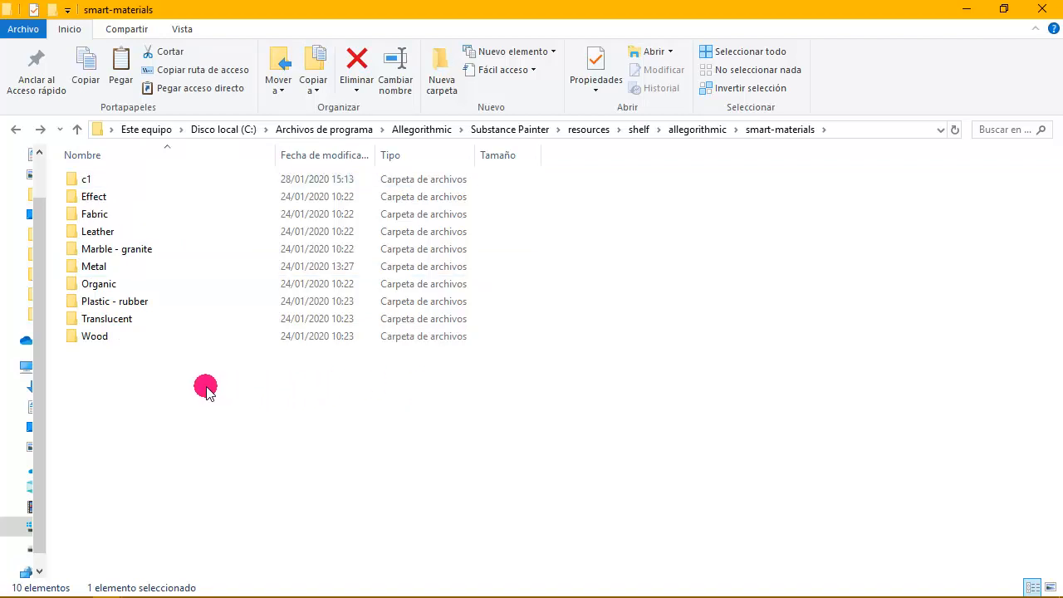
Paste the copied .spsm smart material files into the c1 folder, granting administrator permission for all current items
{"action": "left_click", "coordinate": [125, 182]}
{"action": "double_click", "coordinate": [123, 183]}
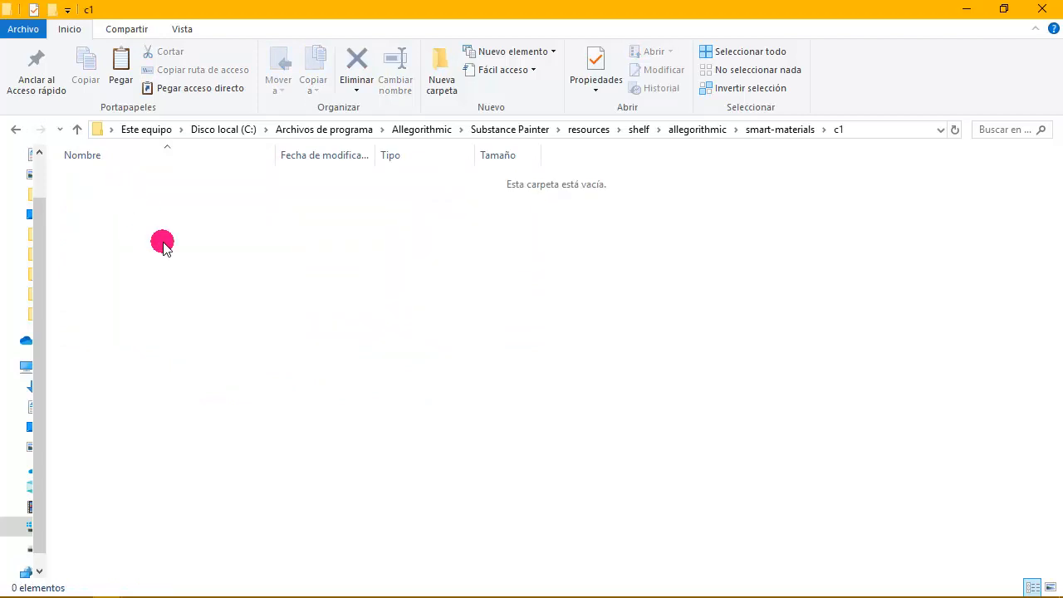
{"action": "right_click", "coordinate": [191, 280]}
{"action": "left_click", "coordinate": [233, 419]}
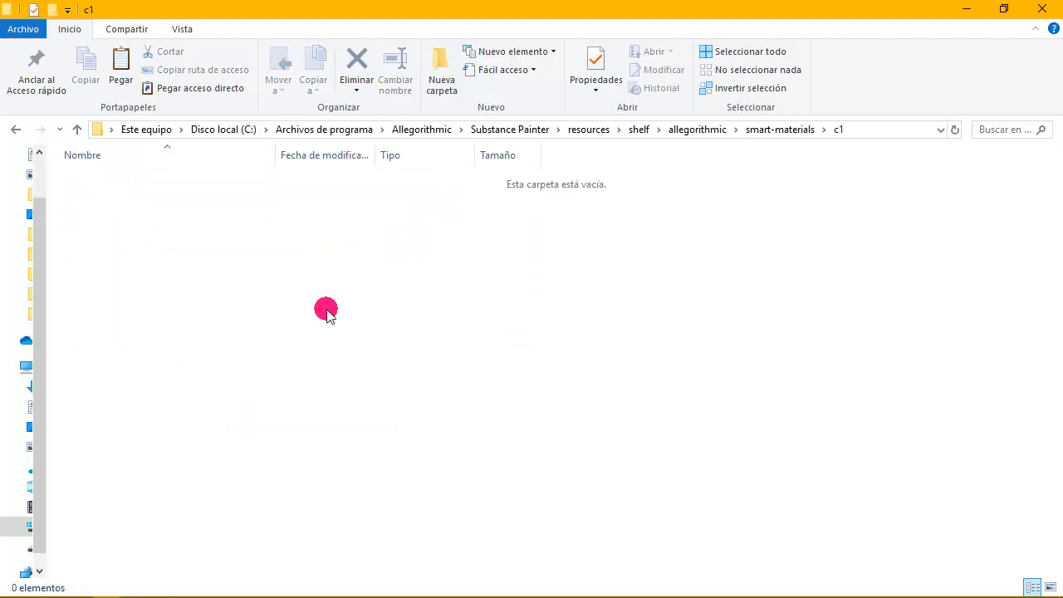
{"action": "left_click", "coordinate": [287, 238]}
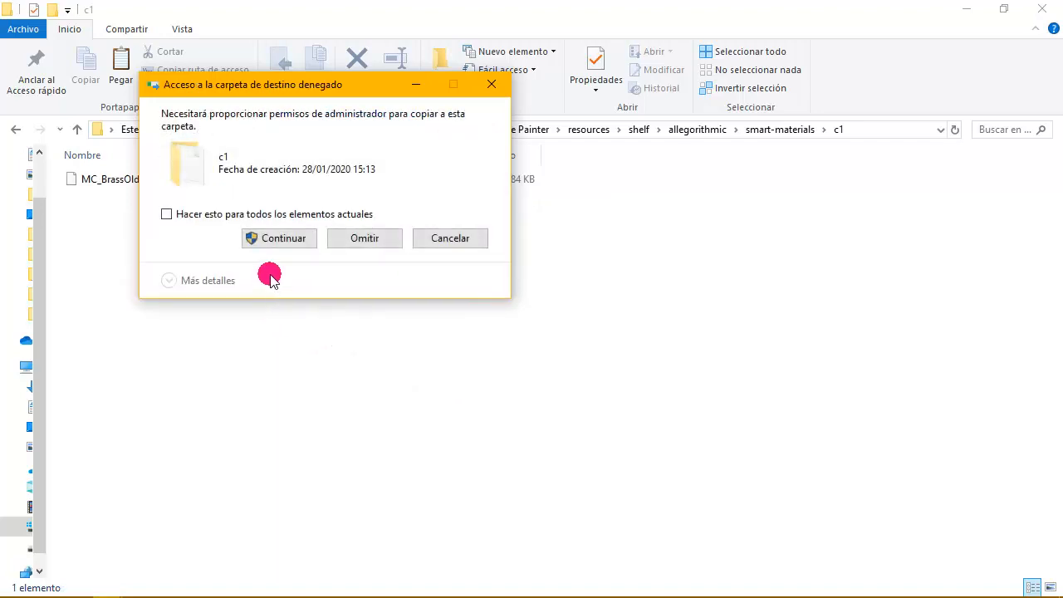
{"action": "left_click", "coordinate": [163, 210]}
{"action": "left_click", "coordinate": [249, 238]}
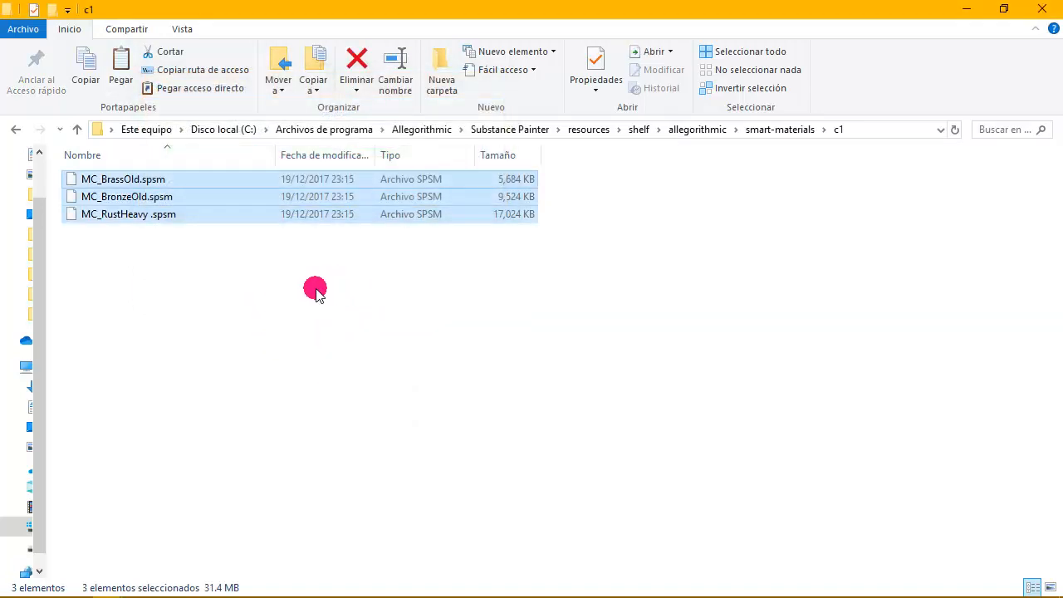
Display the c1 folder's files as very large icons and highlight the three MC smart material files
{"action": "left_click", "coordinate": [167, 291]}
{"action": "right_click", "coordinate": [166, 291]}
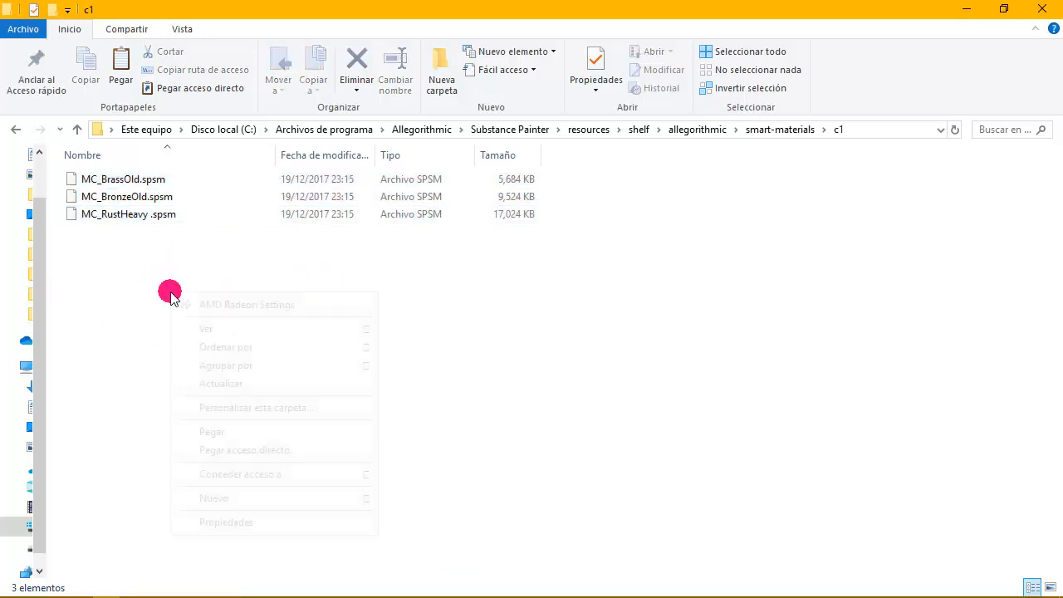
{"action": "mouse_move", "coordinate": [173, 329]}
{"action": "left_click", "coordinate": [468, 330]}
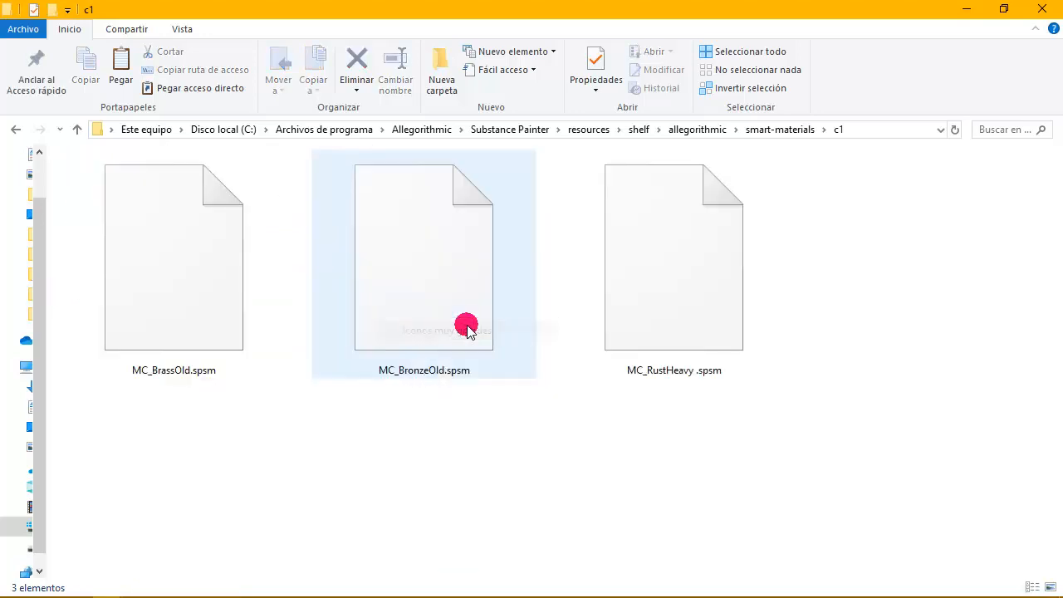
{"action": "left_click_drag", "start_coordinate": [839, 282], "coordinate": [163, 375]}
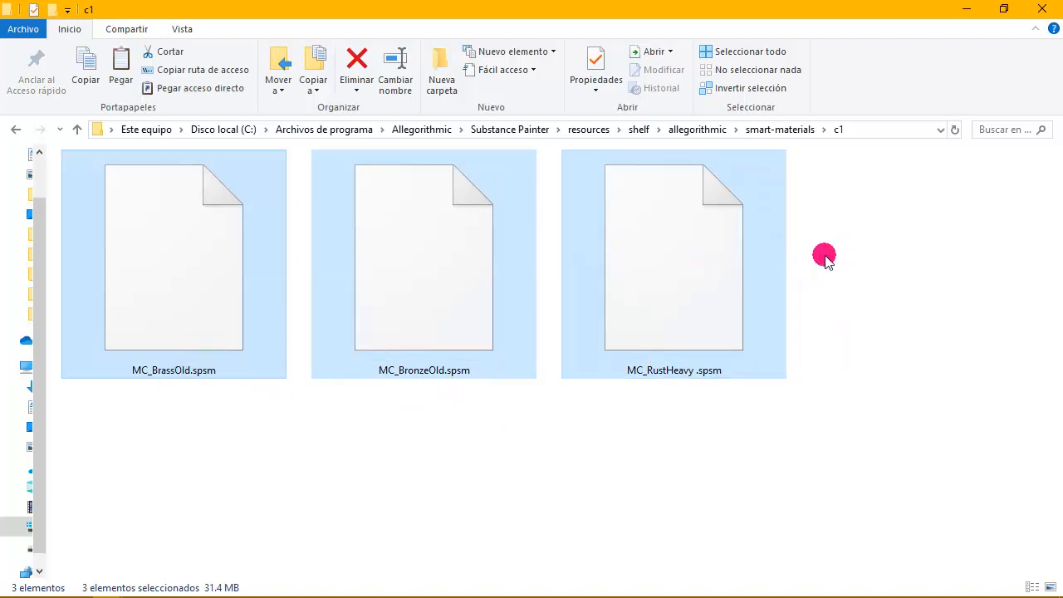
{"action": "left_click", "coordinate": [562, 488]}
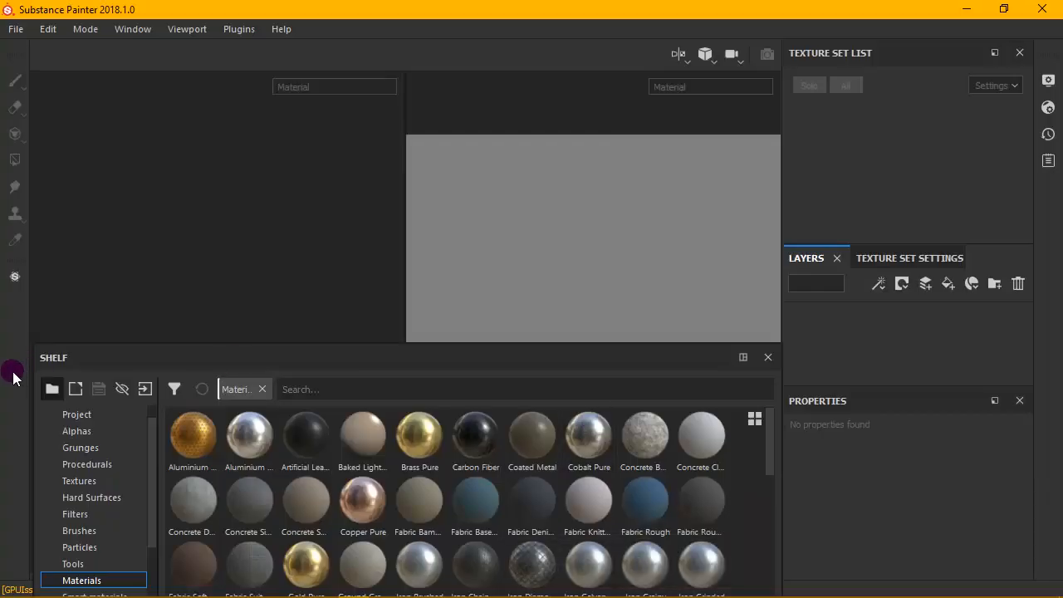
In Substance Painter, create a new project from the sample.fbx mesh with OpenGL normals and 1024 document resolution
{"action": "left_click", "coordinate": [15, 29]}
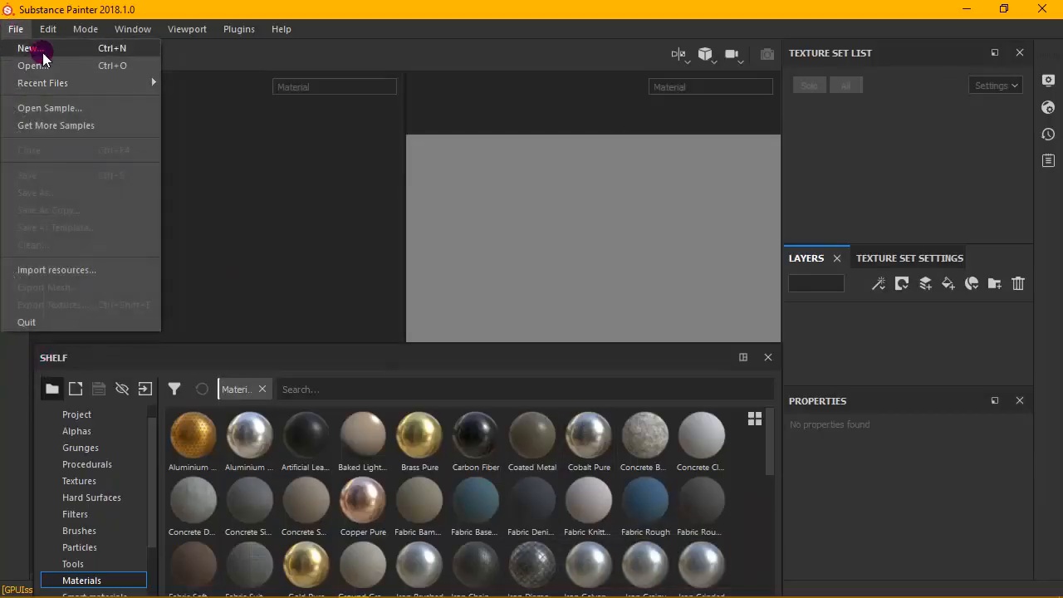
{"action": "left_click", "coordinate": [37, 48]}
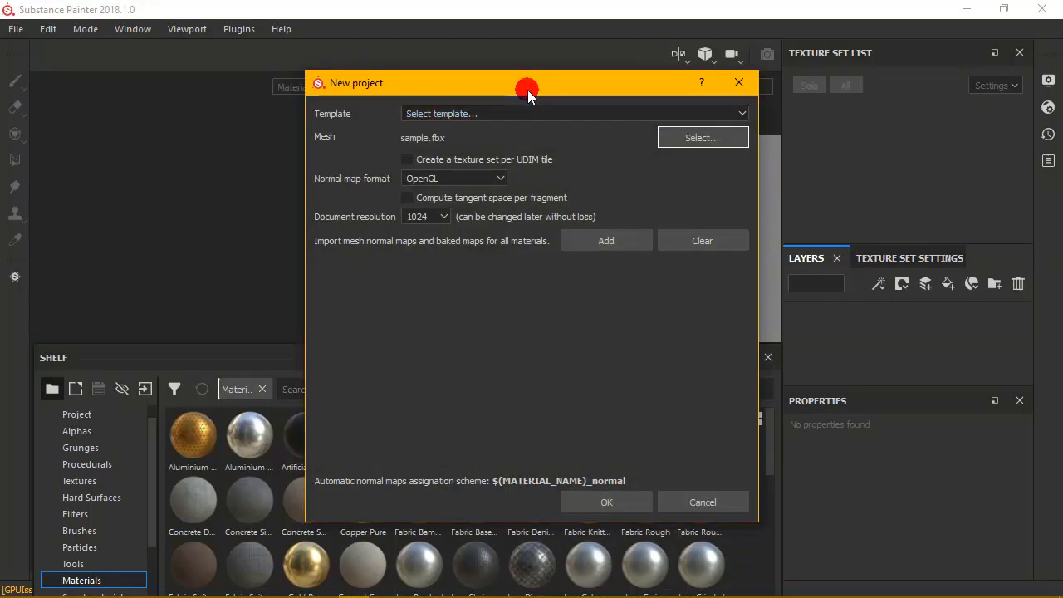
{"action": "left_click", "coordinate": [612, 501]}
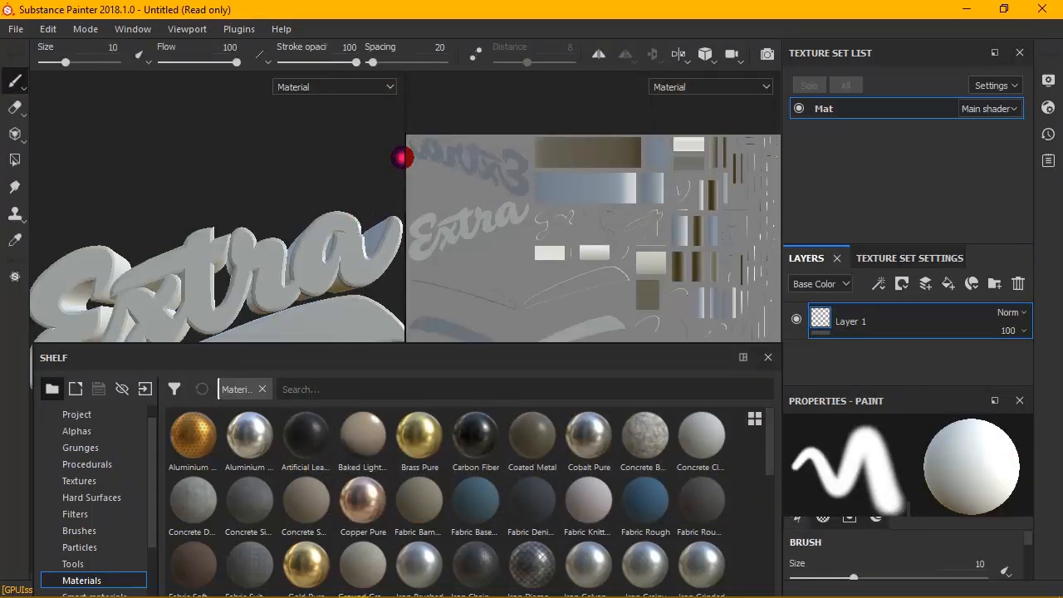
Widen the 3D viewport over the 2D view and frame the whole Extra lettering at an angle
{"action": "left_click_drag", "start_coordinate": [405, 157], "coordinate": [787, 171]}
{"action": "left_click_drag", "start_coordinate": [544, 197], "coordinate": [513, 193], "text": "alt"}
{"action": "middle_click_drag", "start_coordinate": [513, 193], "coordinate": [526, 97], "text": "alt"}
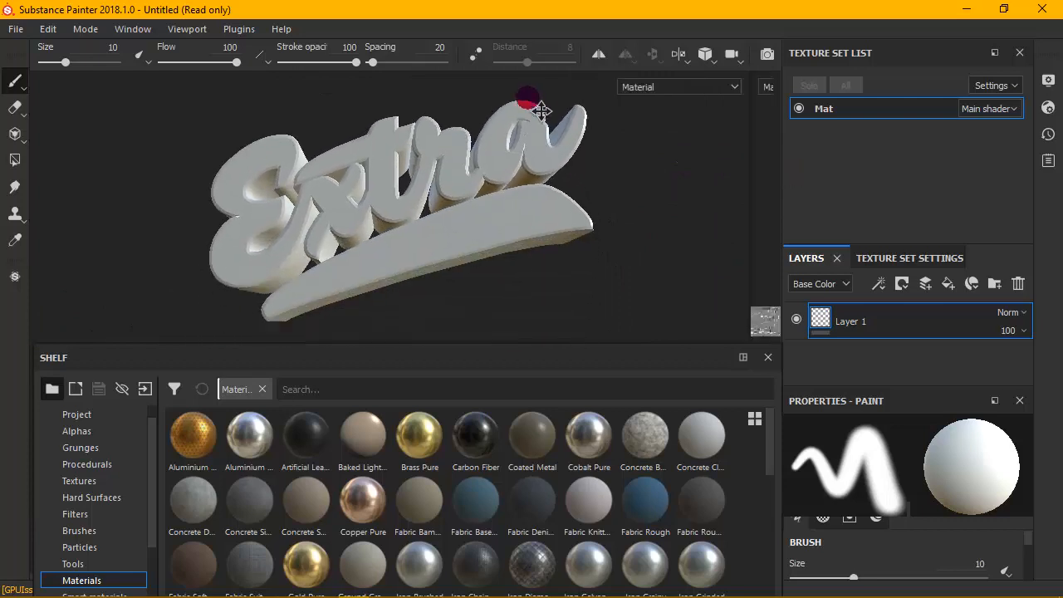
{"action": "left_click_drag", "start_coordinate": [535, 125], "coordinate": [540, 190], "text": "alt"}
{"action": "middle_click_drag", "start_coordinate": [501, 109], "coordinate": [486, 154], "text": "alt"}
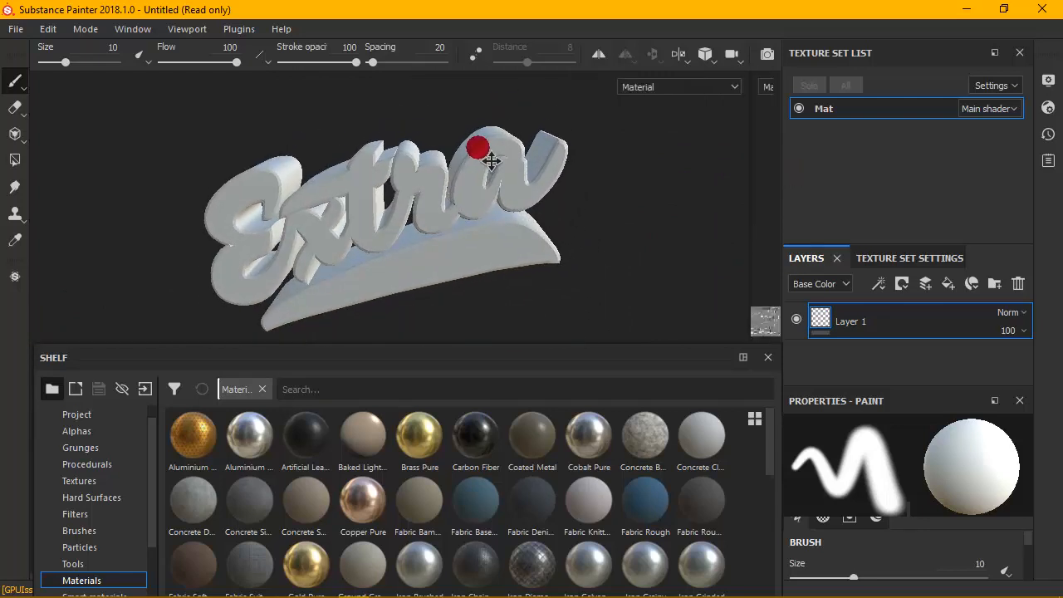
{"action": "left_click_drag", "start_coordinate": [476, 142], "coordinate": [477, 138], "text": "alt"}
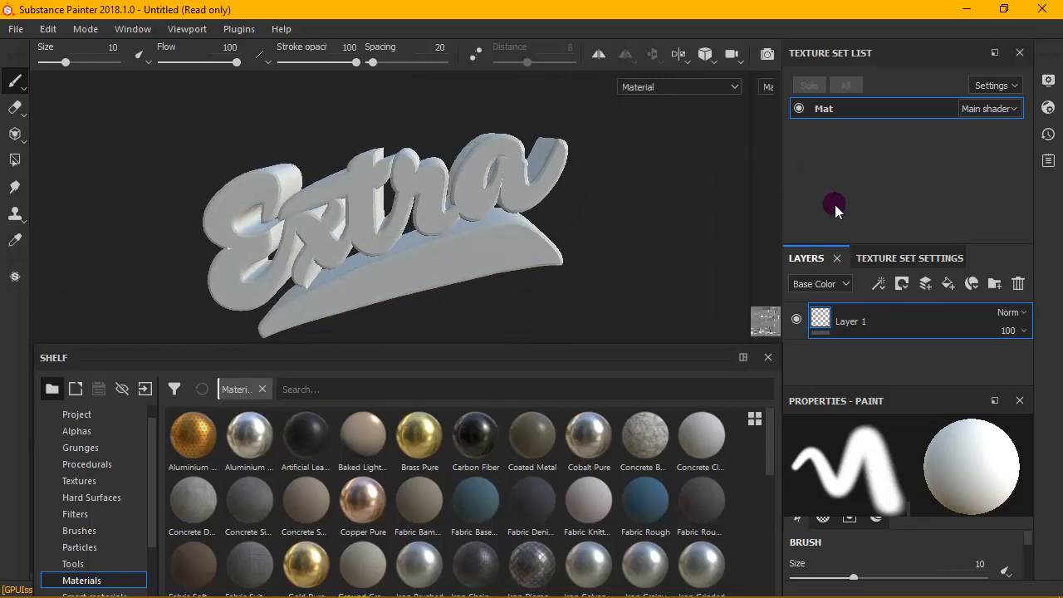
Bake all mesh maps for the Mat texture set at output size 512 and return to the layer stack
{"action": "left_click", "coordinate": [931, 261]}
{"action": "left_click_drag", "start_coordinate": [1027, 287], "coordinate": [1027, 353]}
{"action": "left_click", "coordinate": [969, 295]}
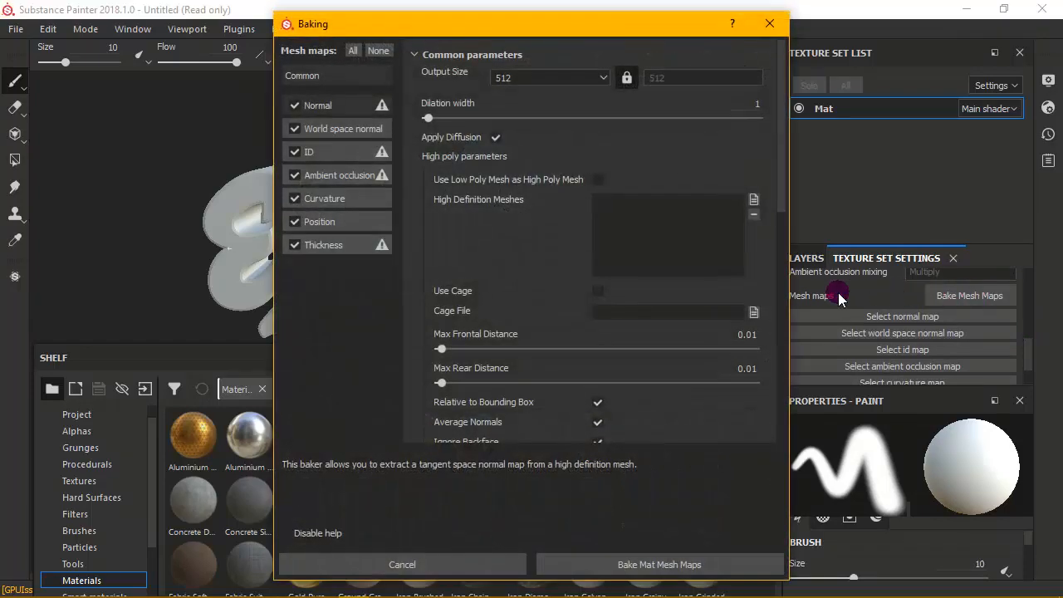
{"action": "left_click", "coordinate": [685, 555]}
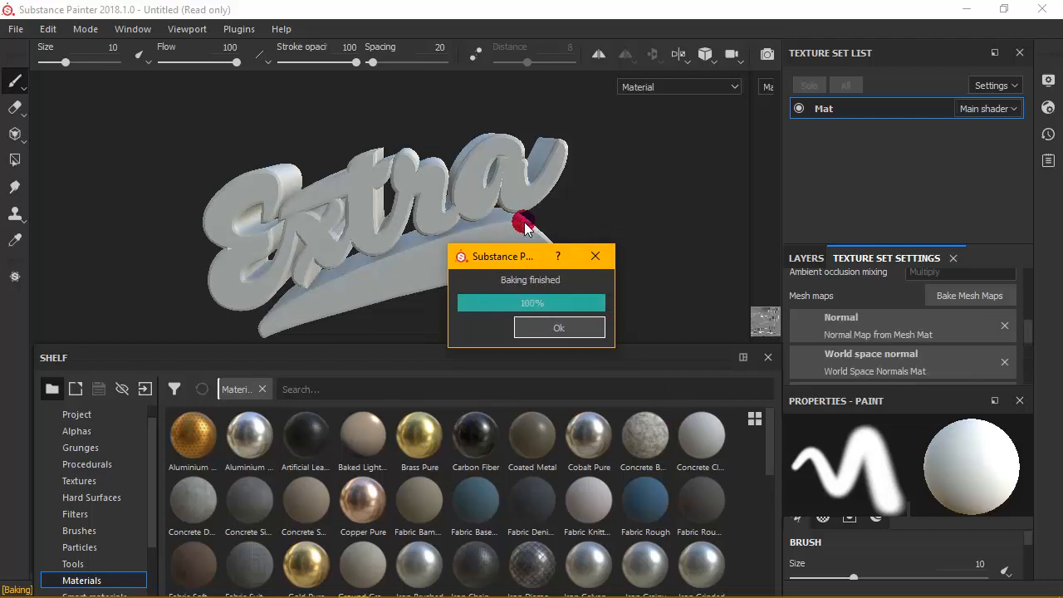
{"action": "left_click", "coordinate": [802, 259]}
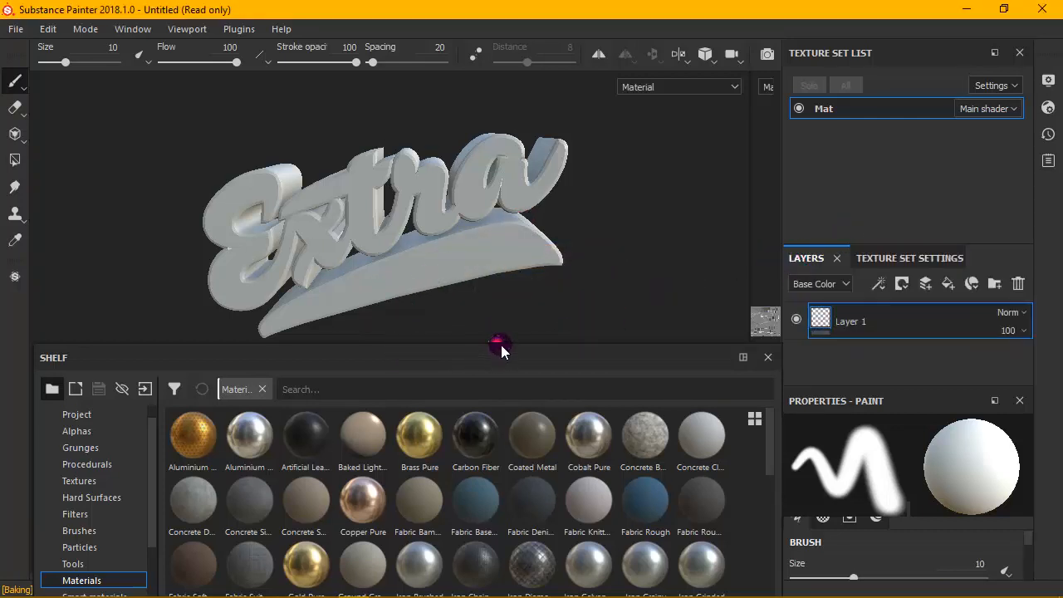
Show the smart materials in the shelf and enlarge the shelf upward to reach the MC materials
{"action": "scroll", "coordinate": [140, 501], "scroll_direction": "down", "scroll_amount": 2}
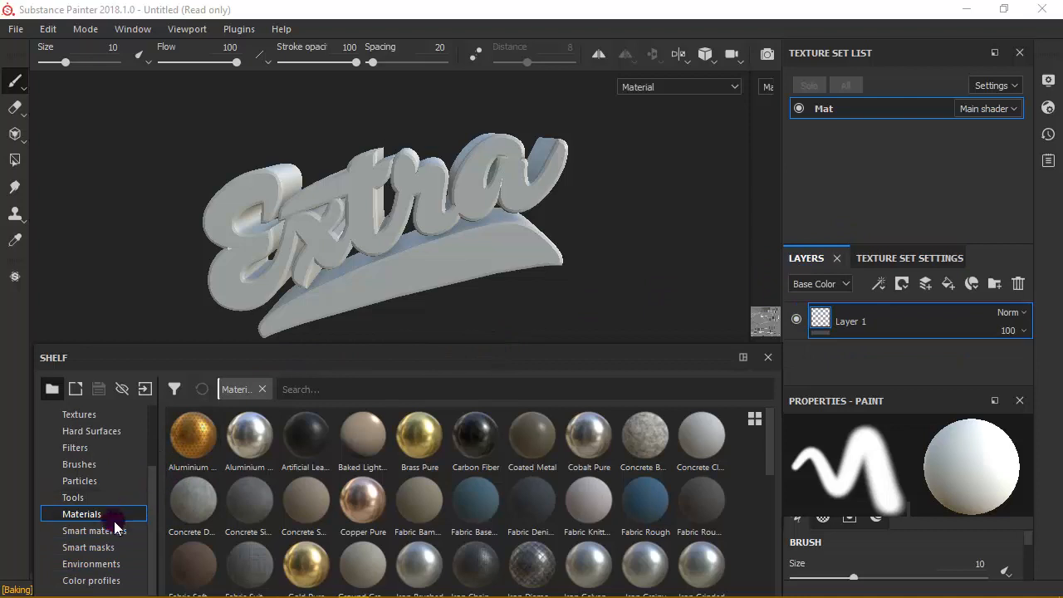
{"action": "left_click", "coordinate": [114, 532]}
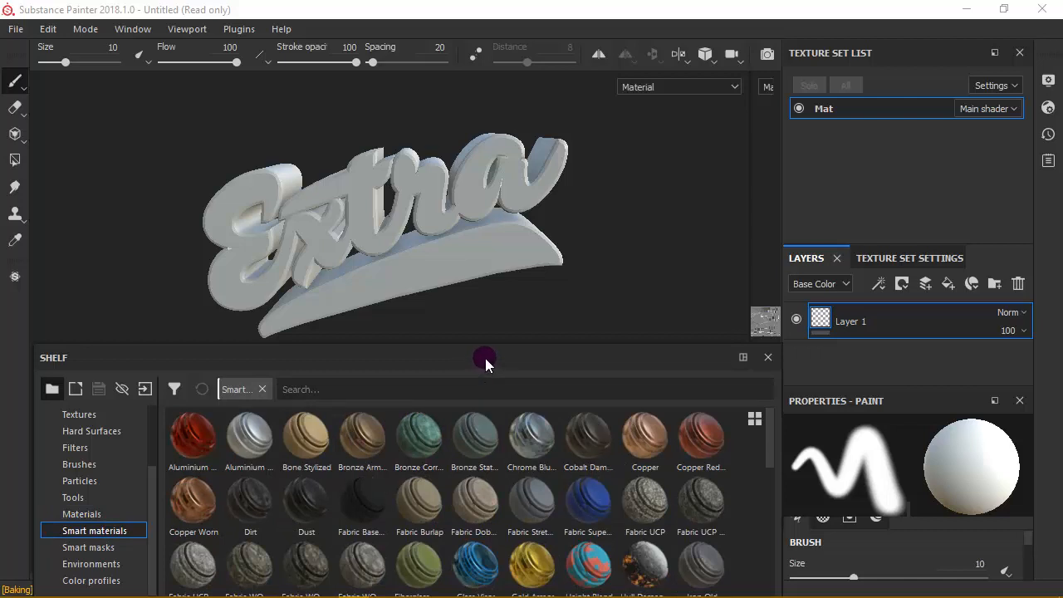
{"action": "left_click_drag", "start_coordinate": [494, 347], "coordinate": [510, 225]}
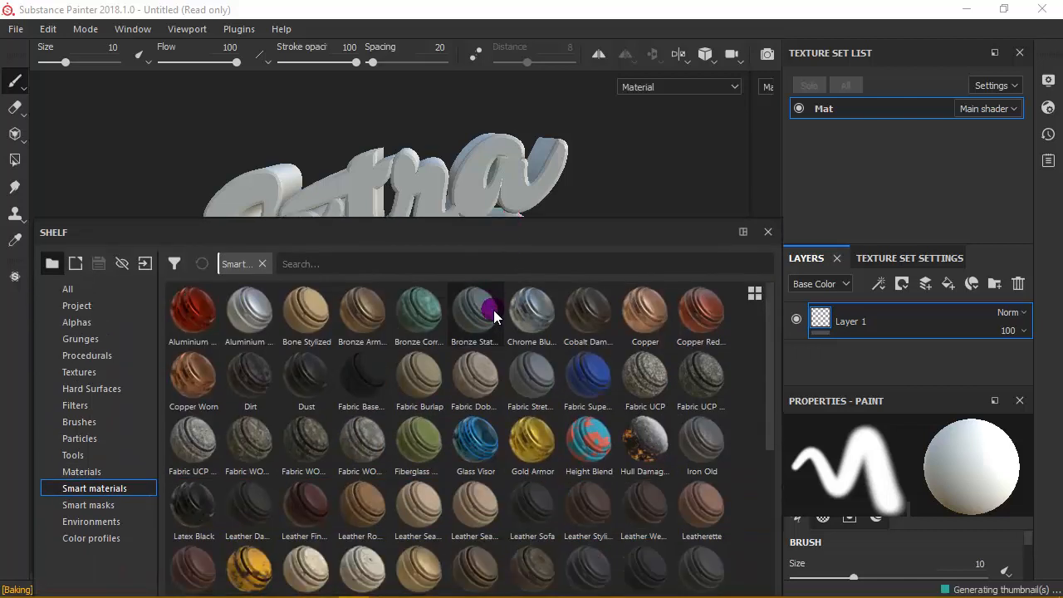
{"action": "scroll", "coordinate": [493, 309], "scroll_direction": "down", "scroll_amount": 3}
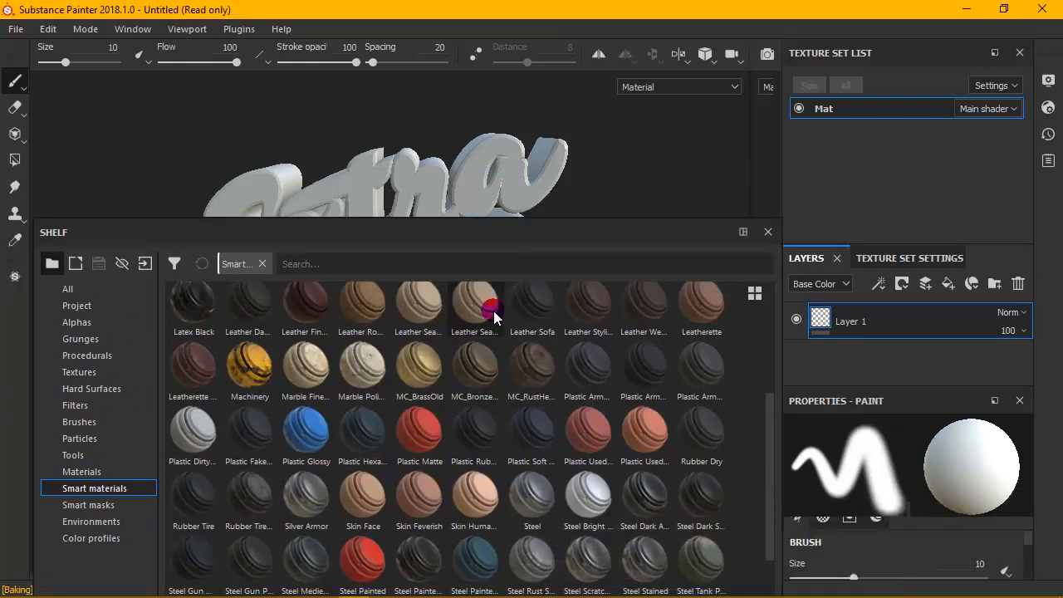
Preview MC_BrassOld, MC_BronzeOld and MC_RustHeavy, and add MC_RustHeavy to the layer stack beneath Layer 1
{"action": "mouse_move", "coordinate": [419, 369]}
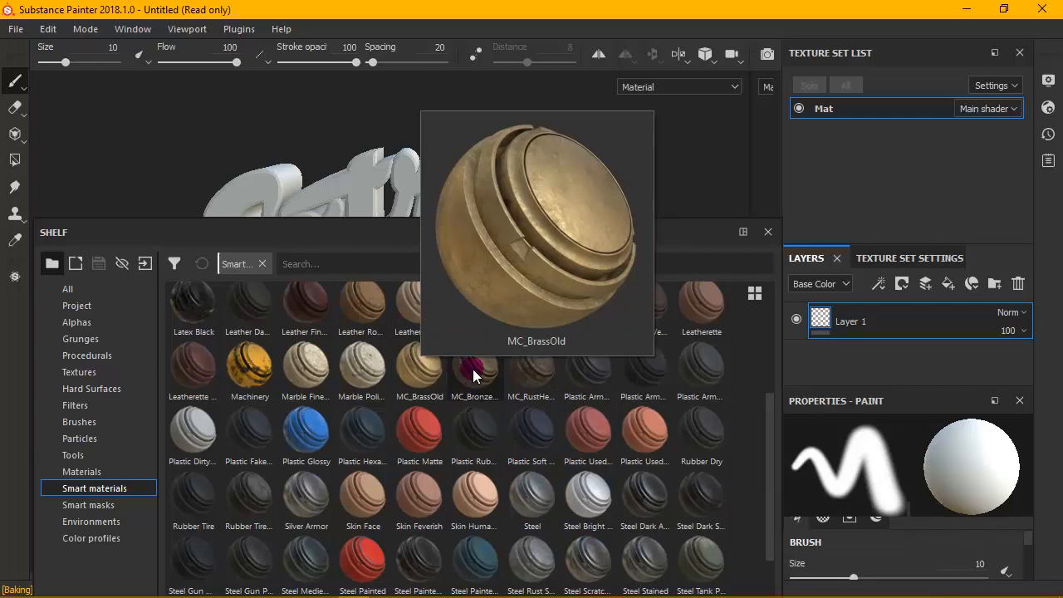
{"action": "mouse_move", "coordinate": [473, 371]}
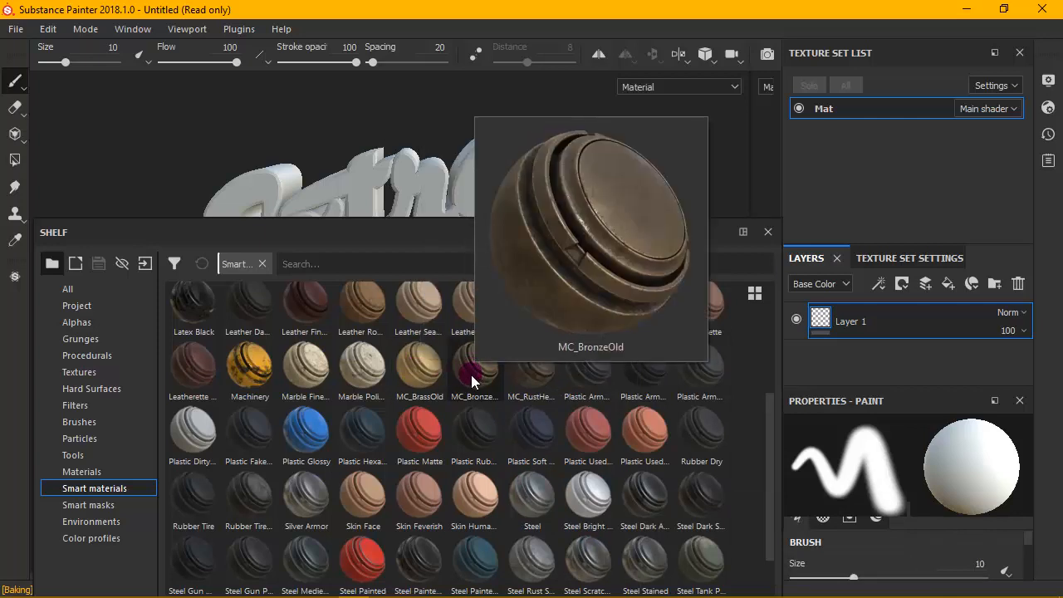
{"action": "mouse_move", "coordinate": [528, 380]}
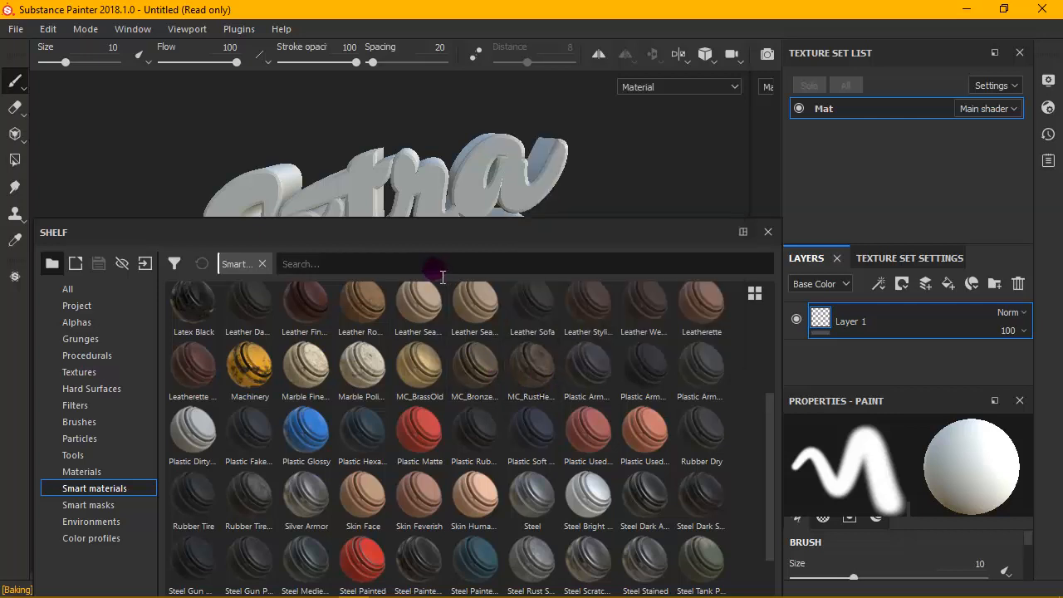
{"action": "left_click_drag", "start_coordinate": [538, 371], "coordinate": [754, 318]}
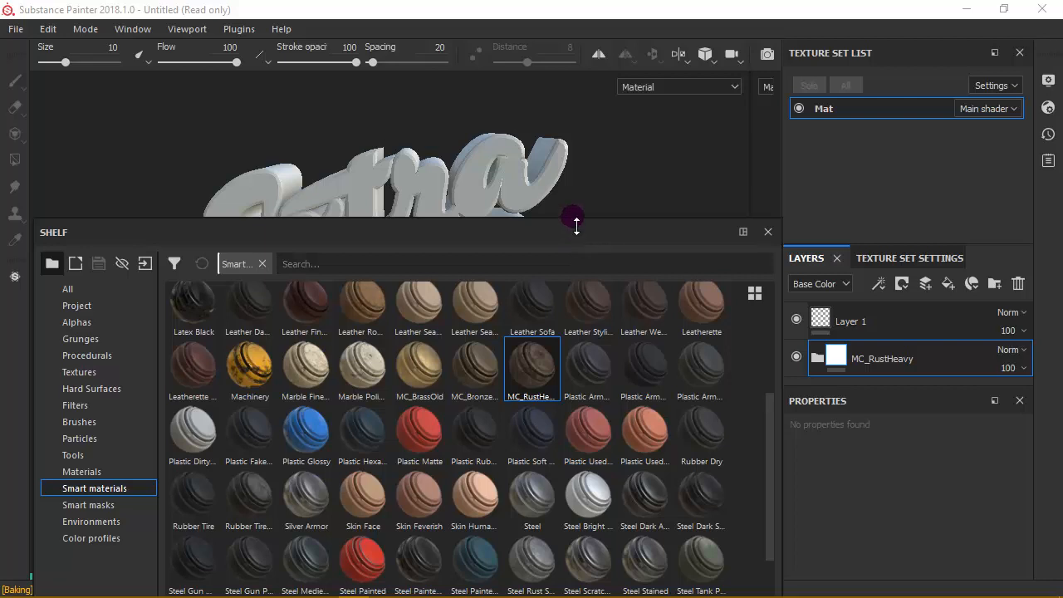
Shrink the shelf to uncover the 3D viewport and delete the MC_RustHeavy layer
{"action": "left_click_drag", "start_coordinate": [576, 224], "coordinate": [569, 354]}
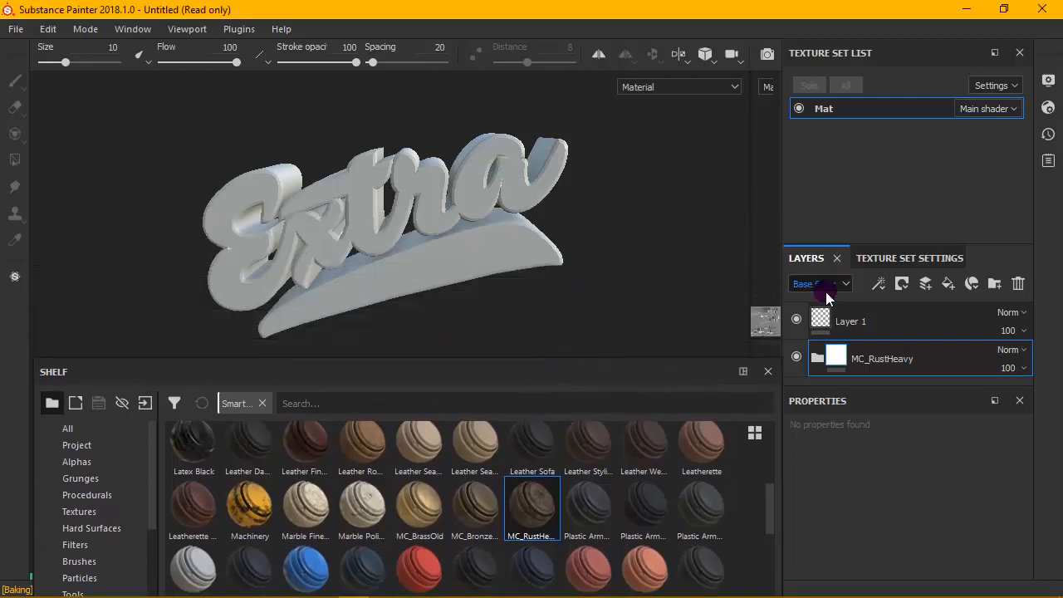
{"action": "left_click", "coordinate": [890, 371]}
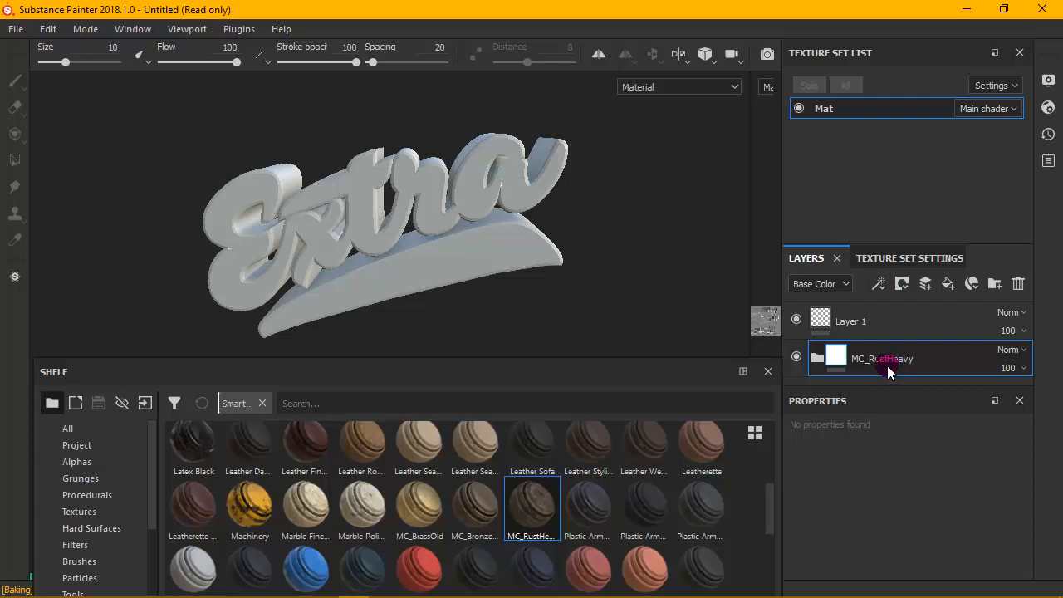
{"action": "key", "text": "Delete"}
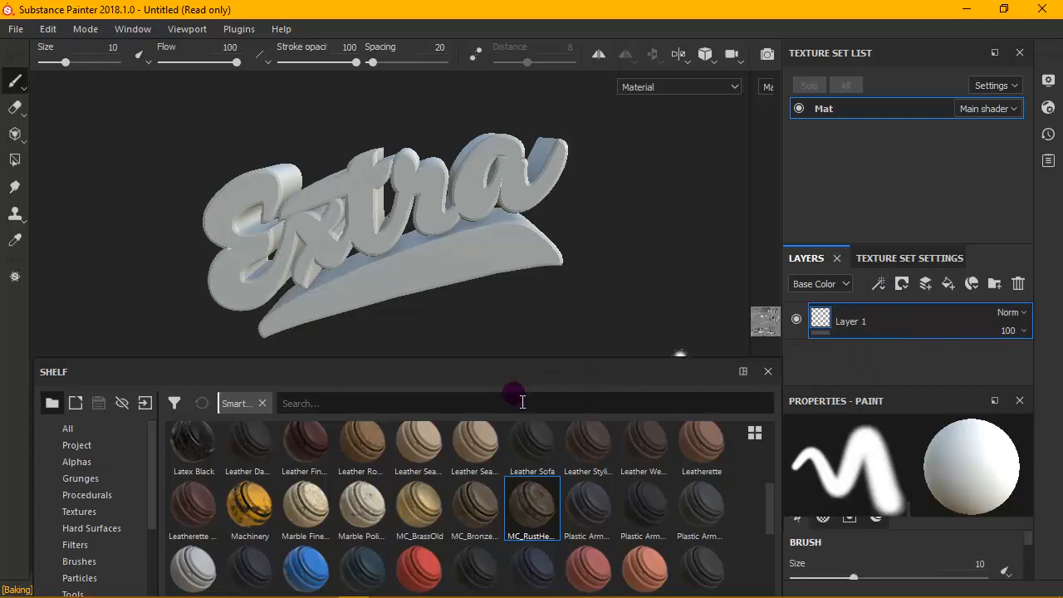
Add the MC_RustHeavy smart material beneath Layer 1 again and inspect the lettering up close from several angles
{"action": "left_click", "coordinate": [527, 501]}
{"action": "left_click_drag", "start_coordinate": [530, 504], "coordinate": [849, 346]}
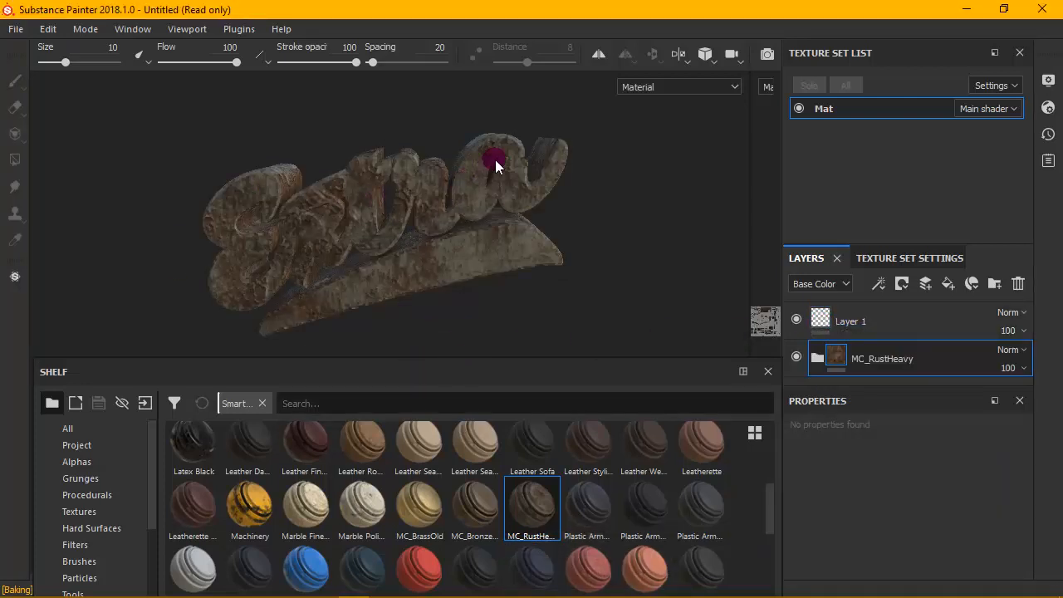
{"action": "left_click_drag", "start_coordinate": [500, 192], "coordinate": [526, 176], "text": "alt"}
{"action": "scroll", "coordinate": [403, 213], "scroll_direction": "down", "scroll_amount": 3}
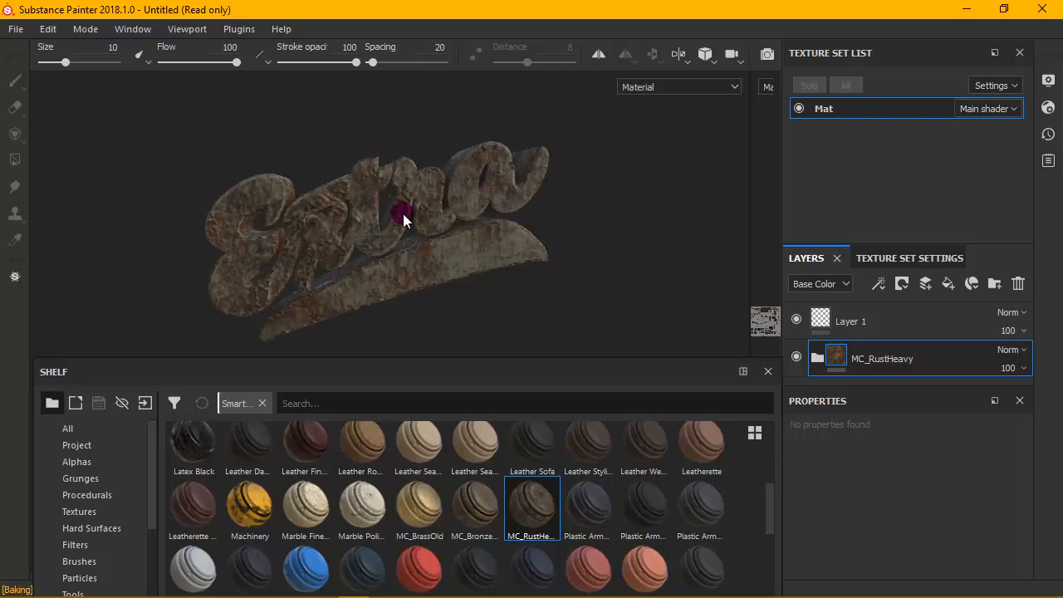
{"action": "scroll", "coordinate": [403, 213], "scroll_direction": "up", "scroll_amount": 3}
{"action": "scroll", "coordinate": [403, 213], "scroll_direction": "up", "scroll_amount": 5}
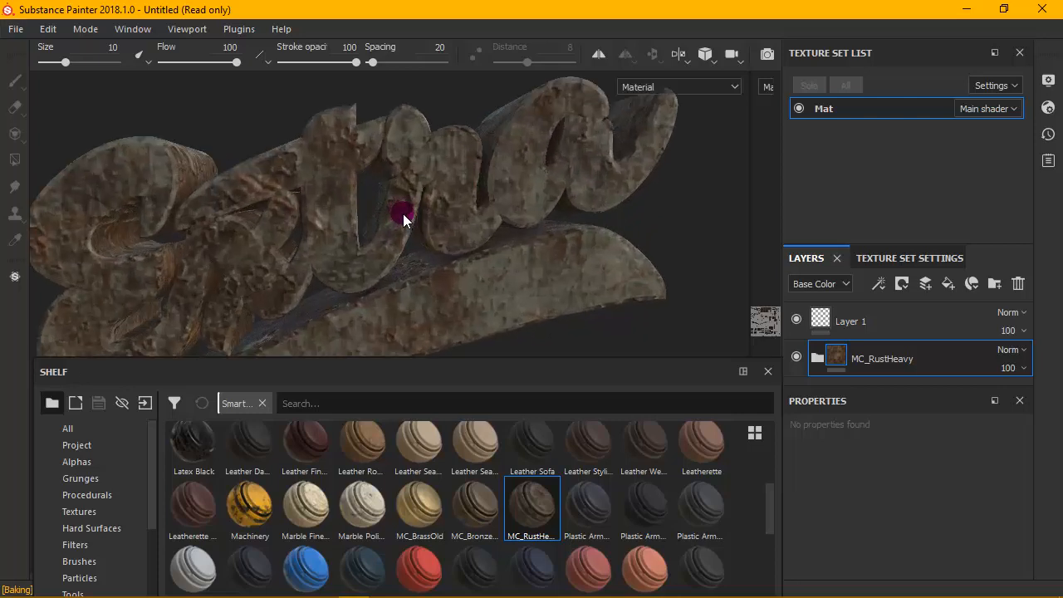
{"action": "mouse_move", "coordinate": [444, 196]}
{"action": "left_mouse_down", "text": "alt"}
{"action": "mouse_move", "coordinate": [408, 225]}
{"action": "mouse_move", "coordinate": [394, 207]}
{"action": "mouse_move", "coordinate": [555, 184]}
{"action": "mouse_move", "coordinate": [609, 159]}
{"action": "mouse_move", "coordinate": [536, 138]}
{"action": "mouse_move", "coordinate": [432, 197]}
{"action": "mouse_move", "coordinate": [477, 181]}
{"action": "mouse_move", "coordinate": [477, 190]}
{"action": "mouse_move", "coordinate": [438, 201]}
{"action": "left_mouse_up", "text": "alt"}
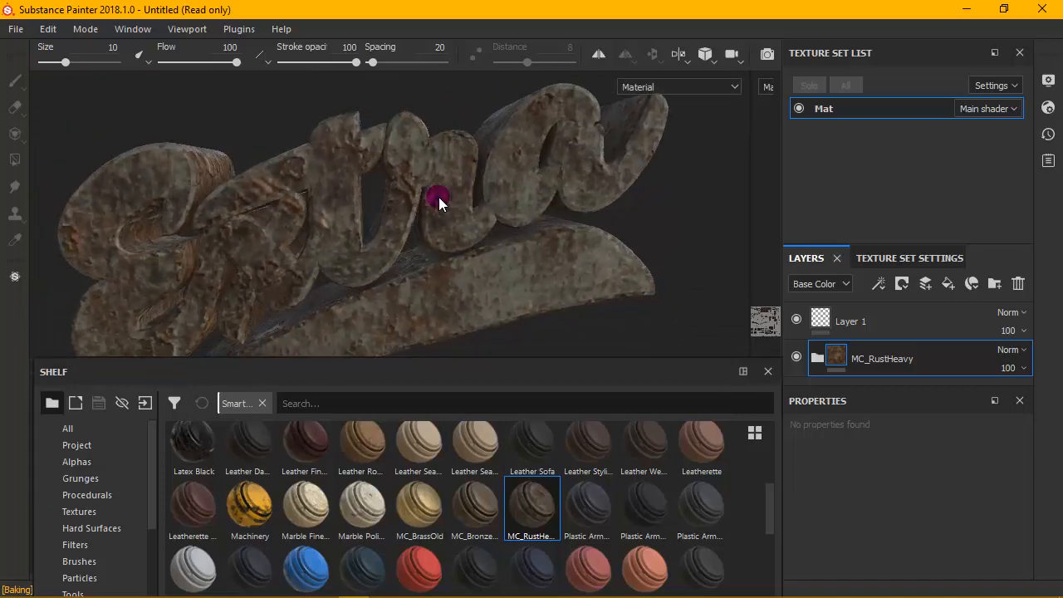
{"action": "middle_click_drag", "start_coordinate": [438, 202], "coordinate": [488, 215], "text": "alt"}
{"action": "left_click_drag", "start_coordinate": [488, 216], "coordinate": [391, 221], "text": "alt"}
{"action": "right_click_drag", "start_coordinate": [391, 221], "coordinate": [319, 234], "text": "alt"}
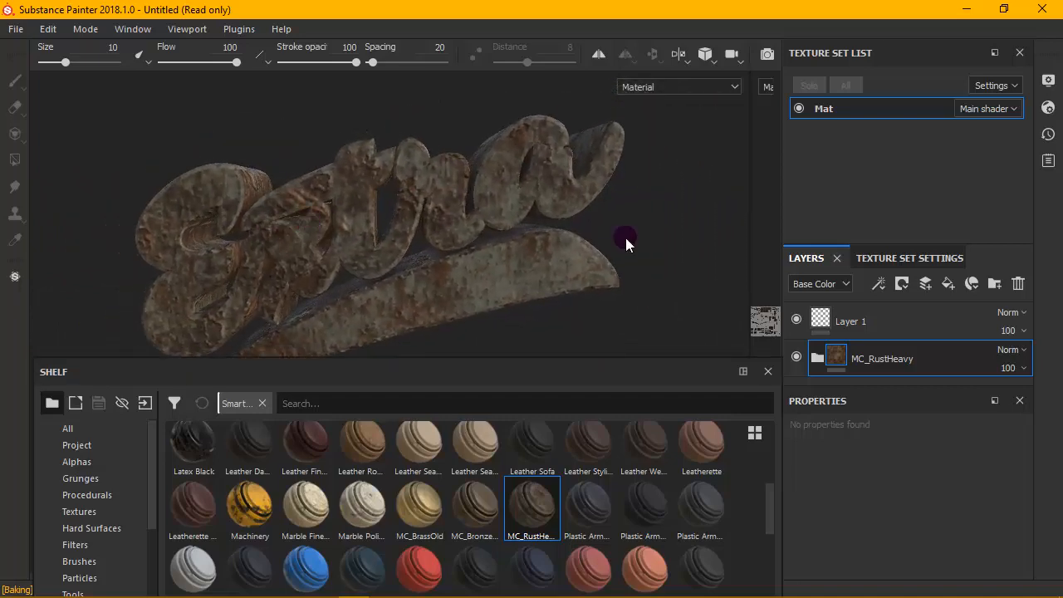
Replace the MC_RustHeavy layer with MC_BronzeOld above Layer 1 and view the lettering from another angle
{"action": "left_click", "coordinate": [1011, 286]}
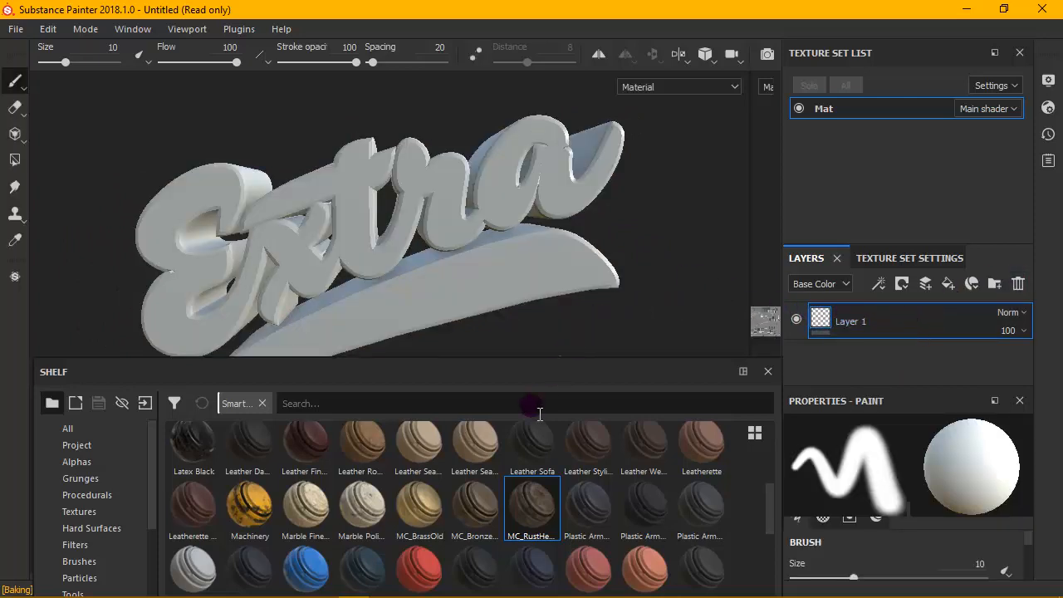
{"action": "left_click_drag", "start_coordinate": [476, 499], "coordinate": [825, 323]}
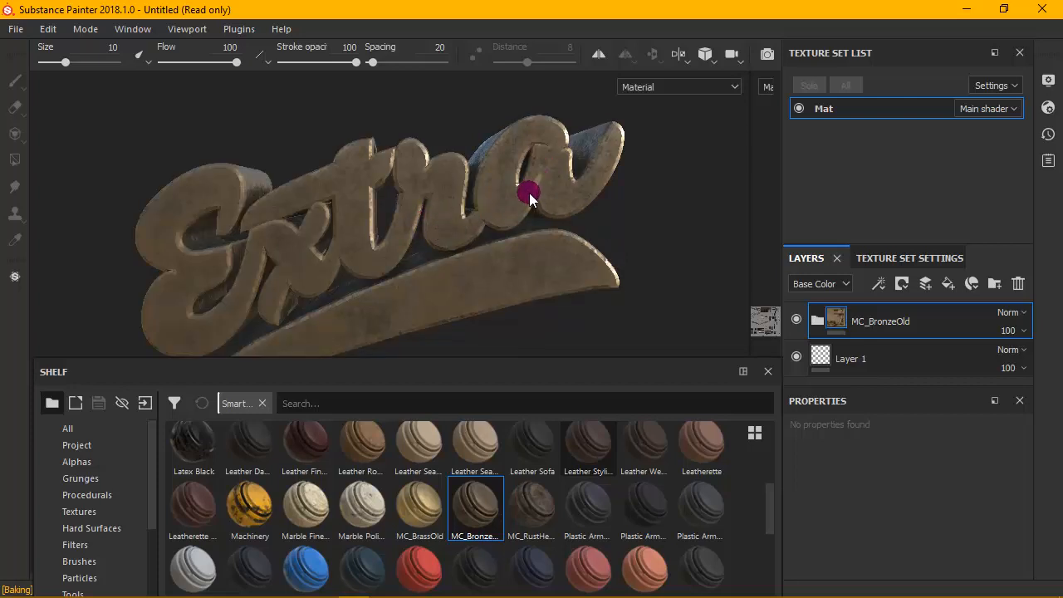
{"action": "left_click_drag", "start_coordinate": [529, 192], "coordinate": [510, 174], "text": "alt"}
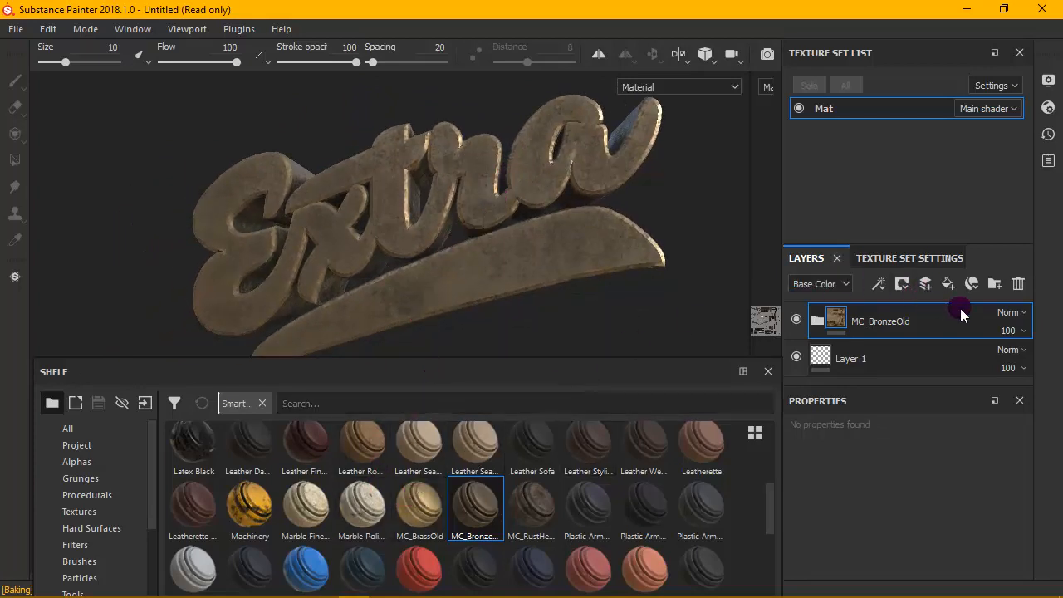
Replace the MC_BronzeOld layer with MC_BrassOld above Layer 1 and tilt the lettering to check it
{"action": "left_click", "coordinate": [1018, 283]}
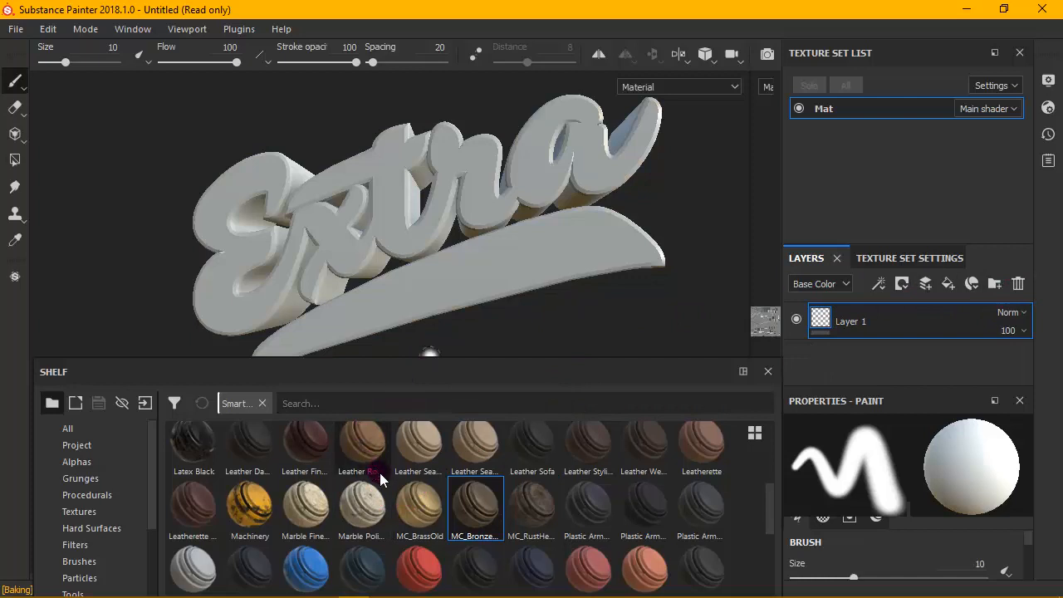
{"action": "left_click_drag", "start_coordinate": [417, 502], "coordinate": [818, 316]}
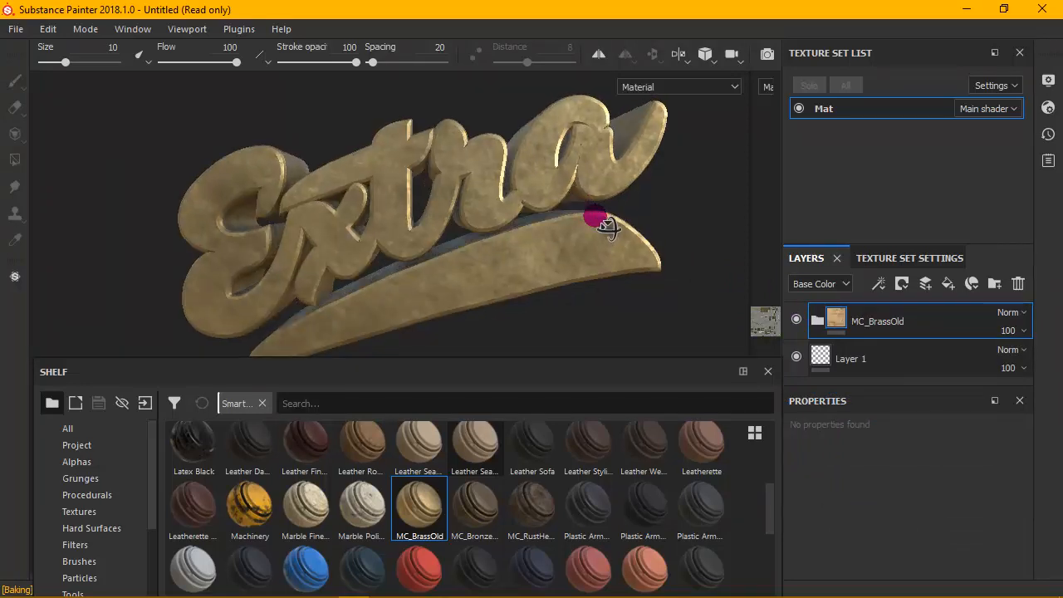
{"action": "mouse_move", "coordinate": [597, 224]}
{"action": "left_mouse_down", "text": "alt"}
{"action": "mouse_move", "coordinate": [656, 285]}
{"action": "mouse_move", "coordinate": [639, 328]}
{"action": "mouse_move", "coordinate": [597, 204]}
{"action": "mouse_move", "coordinate": [590, 213]}
{"action": "left_mouse_up", "text": "alt"}
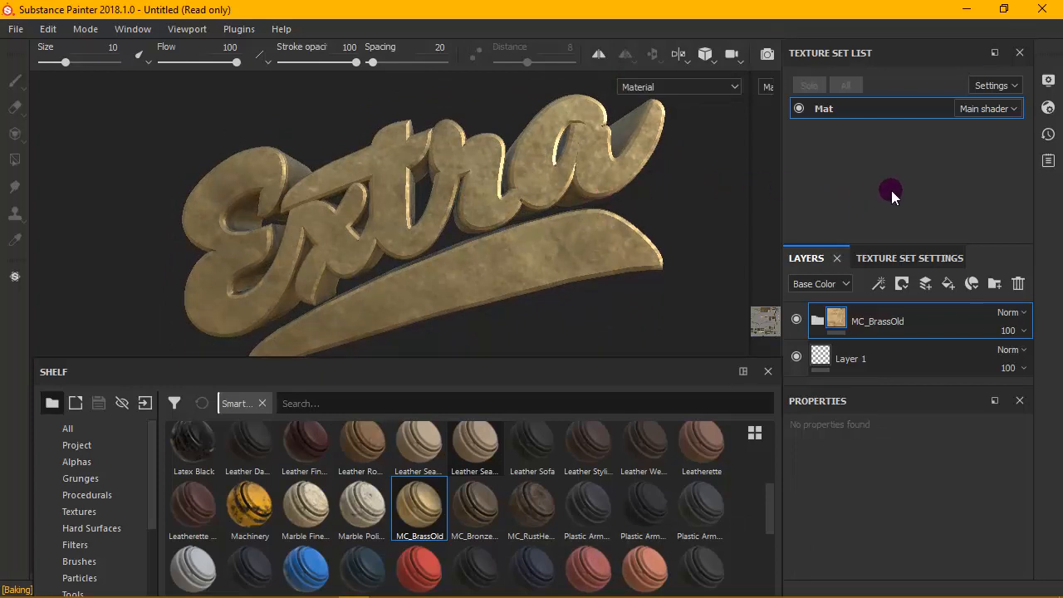
Raise environment opacity to 83 to preview the panorama, set environment blur to 0 and rotation to 264, and return the opacity to 0
{"action": "left_click", "coordinate": [1048, 81]}
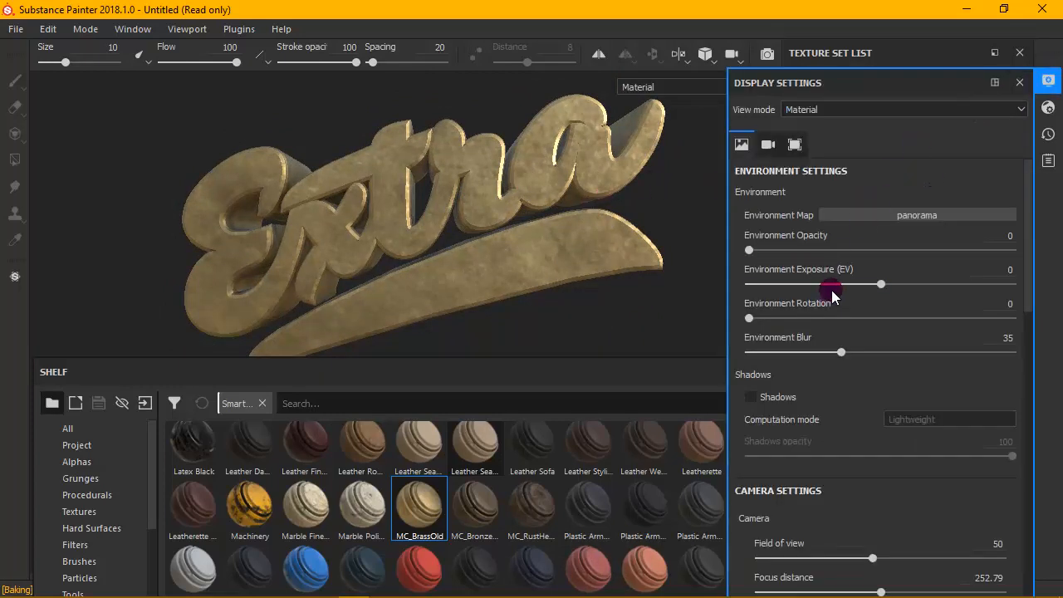
{"action": "left_click_drag", "start_coordinate": [749, 249], "coordinate": [967, 249]}
{"action": "left_click_drag", "start_coordinate": [850, 350], "coordinate": [693, 352]}
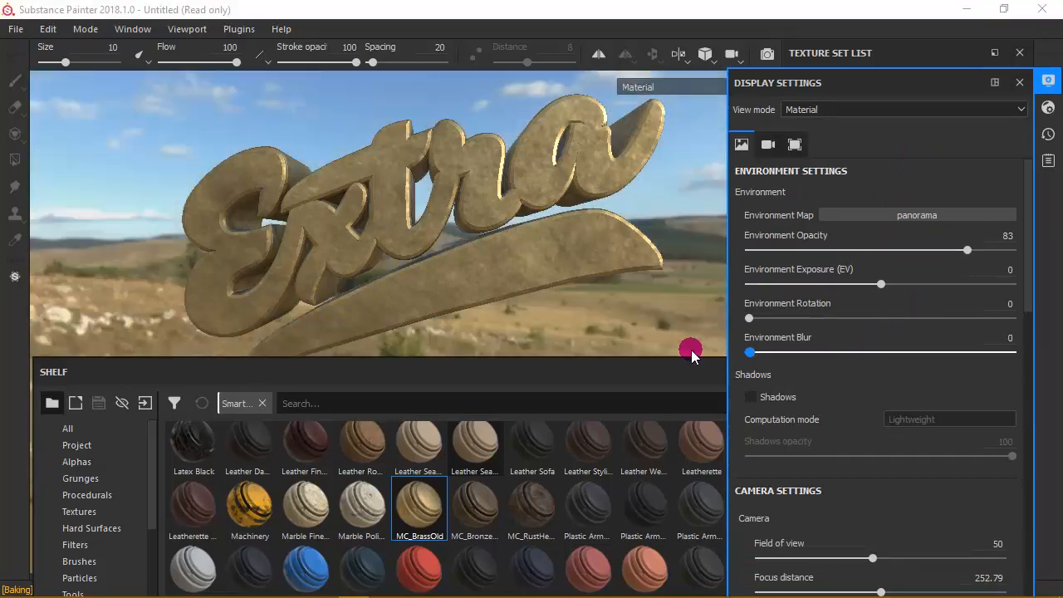
{"action": "left_click_drag", "start_coordinate": [750, 318], "coordinate": [941, 308]}
{"action": "left_click_drag", "start_coordinate": [939, 253], "coordinate": [930, 260]}
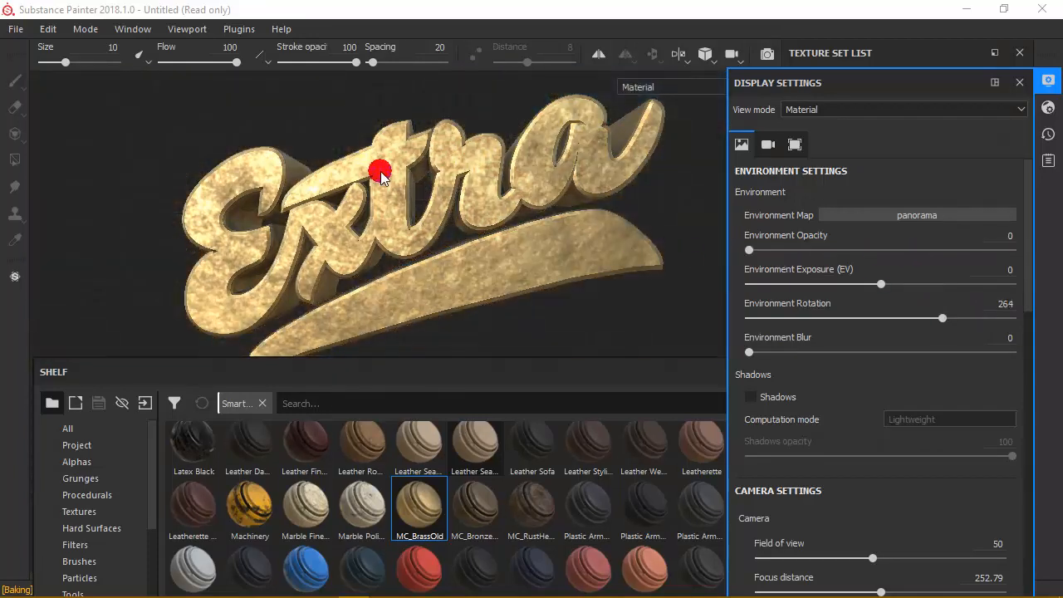
{"action": "left_click_drag", "start_coordinate": [380, 169], "coordinate": [420, 180], "text": "alt"}
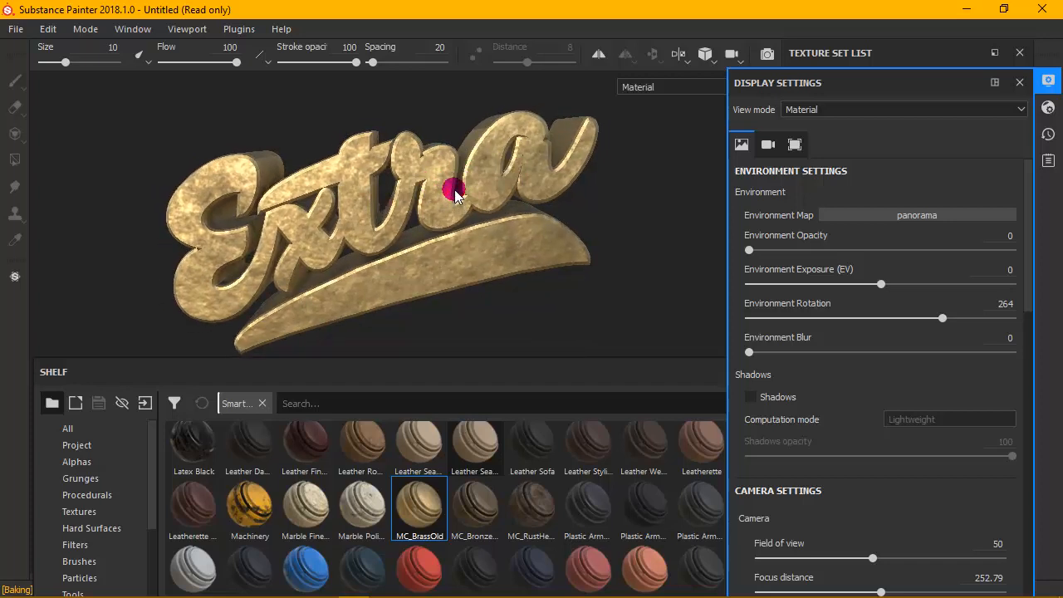
Switch to Iray rendering mode and reframe the Extra lettering lower in the render view
{"action": "left_click", "coordinate": [85, 30]}
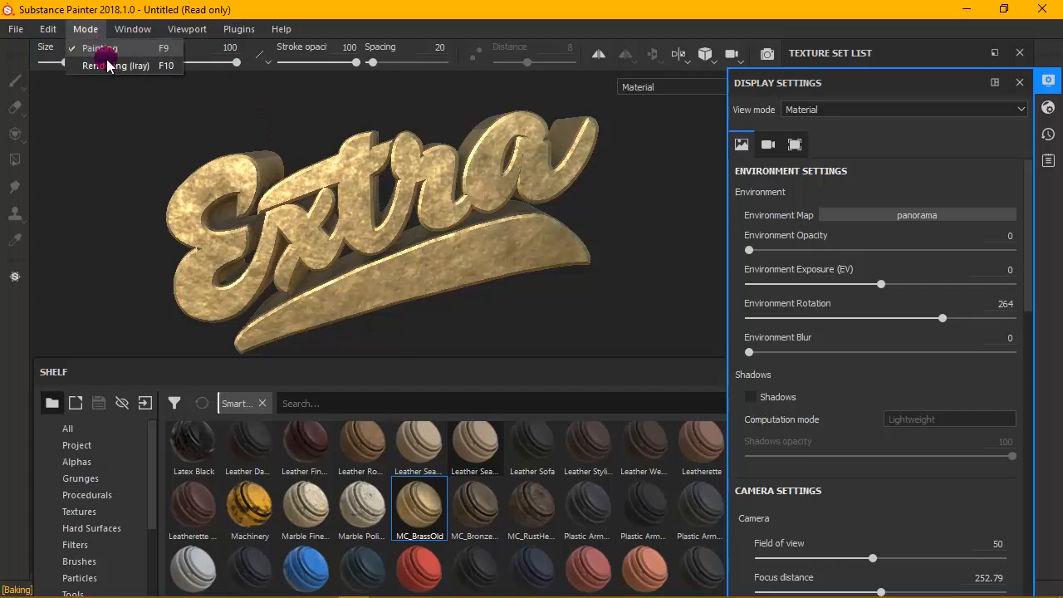
{"action": "left_click", "coordinate": [104, 43]}
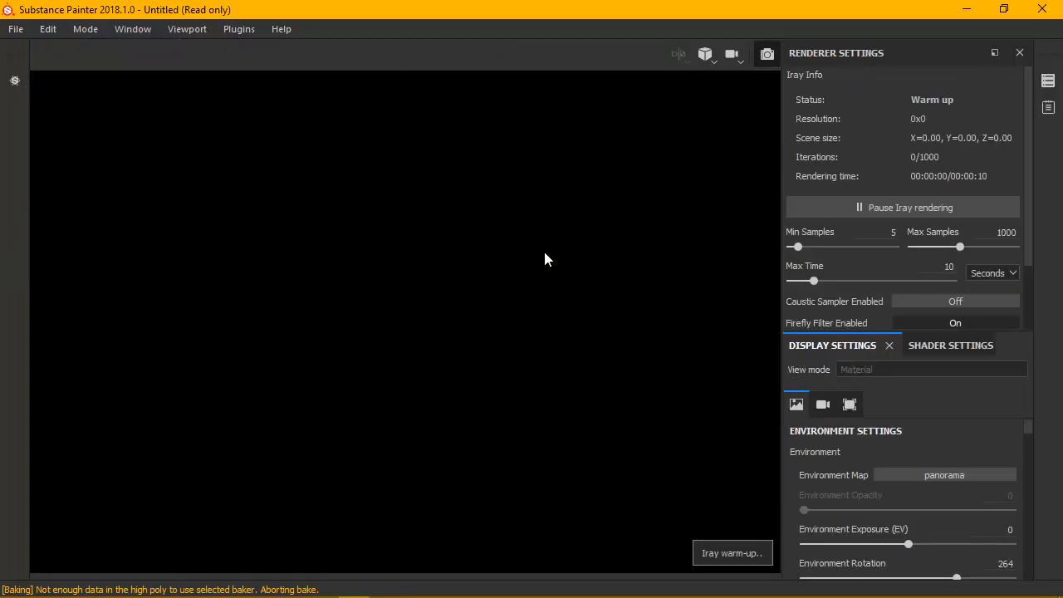
{"action": "mouse_move", "coordinate": [510, 256]}
{"action": "left_mouse_down"}
{"action": "mouse_move", "coordinate": [478, 256]}
{"action": "mouse_move", "coordinate": [570, 215]}
{"action": "mouse_move", "coordinate": [537, 211]}
{"action": "mouse_move", "coordinate": [529, 185]}
{"action": "mouse_move", "coordinate": [550, 240]}
{"action": "mouse_move", "coordinate": [543, 299]}
{"action": "mouse_move", "coordinate": [559, 315]}
{"action": "left_mouse_up"}
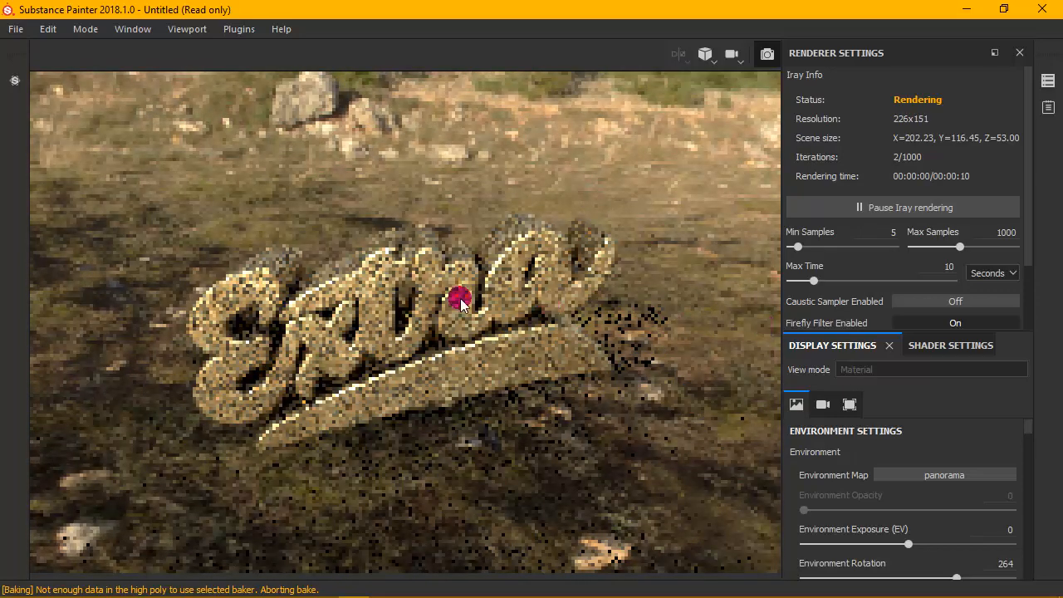
{"action": "left_click_drag", "start_coordinate": [461, 303], "coordinate": [455, 297], "text": "alt"}
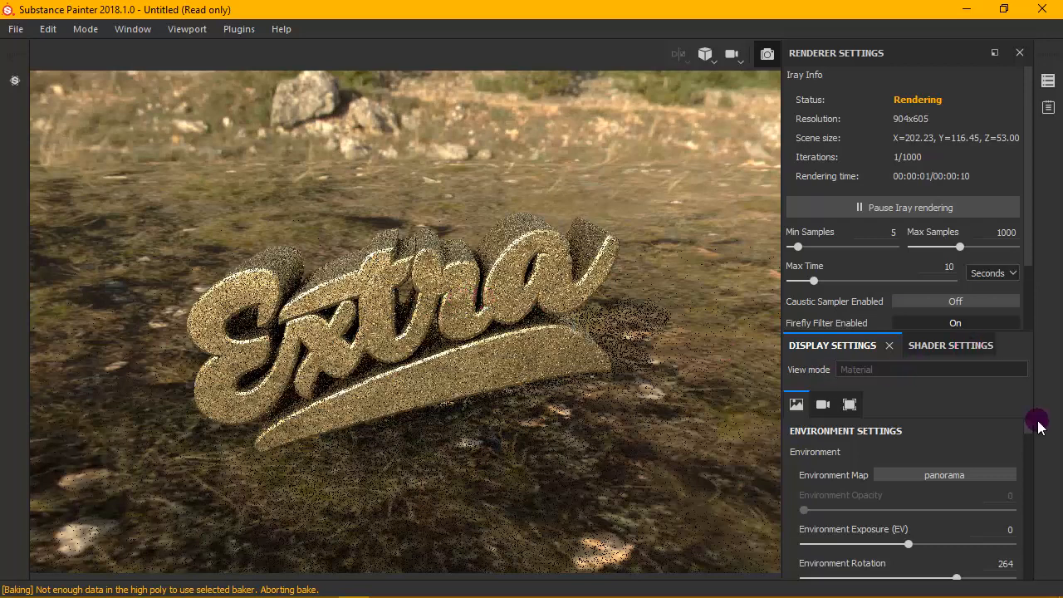
Enable the clear color background for the Iray render and turn off its ground
{"action": "left_click_drag", "start_coordinate": [1029, 446], "coordinate": [1024, 468]}
{"action": "scroll", "coordinate": [1022, 469], "scroll_direction": "down", "scroll_amount": 3}
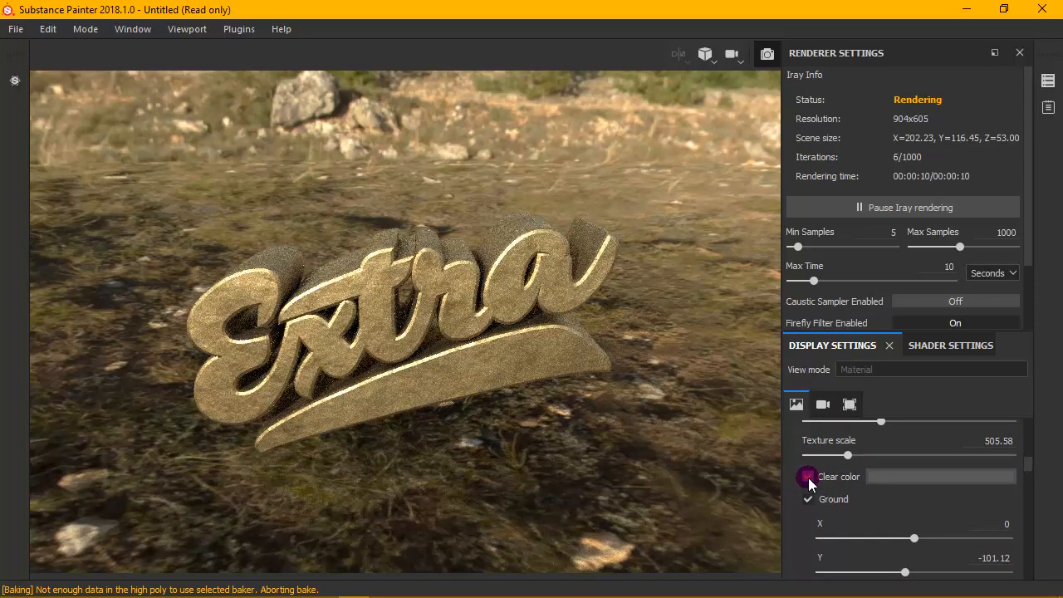
{"action": "left_click", "coordinate": [807, 477]}
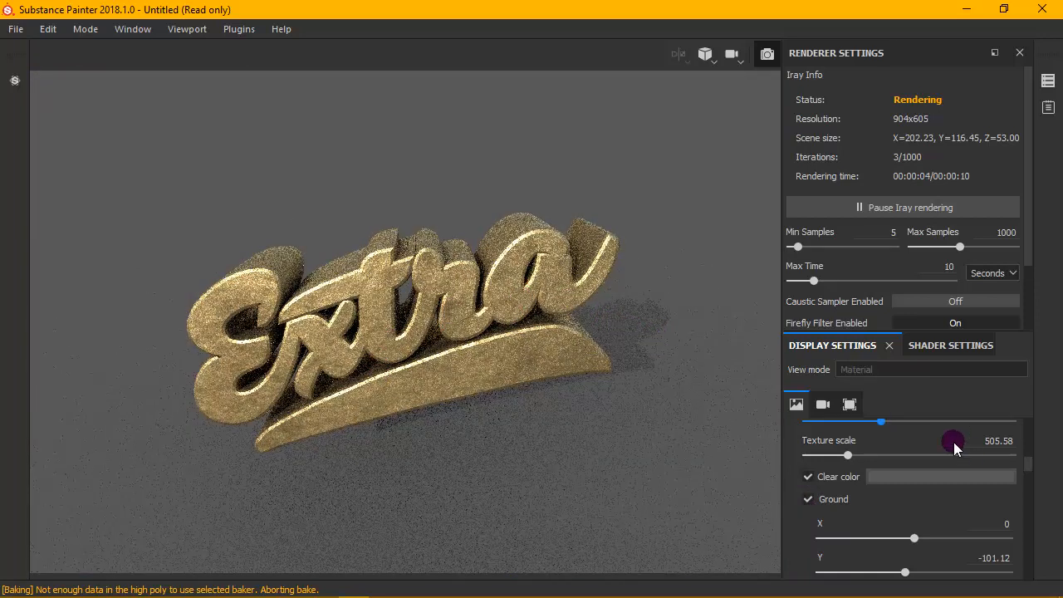
{"action": "mouse_move", "coordinate": [1027, 467]}
{"action": "left_mouse_down"}
{"action": "mouse_move", "coordinate": [1025, 433]}
{"action": "mouse_move", "coordinate": [1020, 472]}
{"action": "left_mouse_up"}
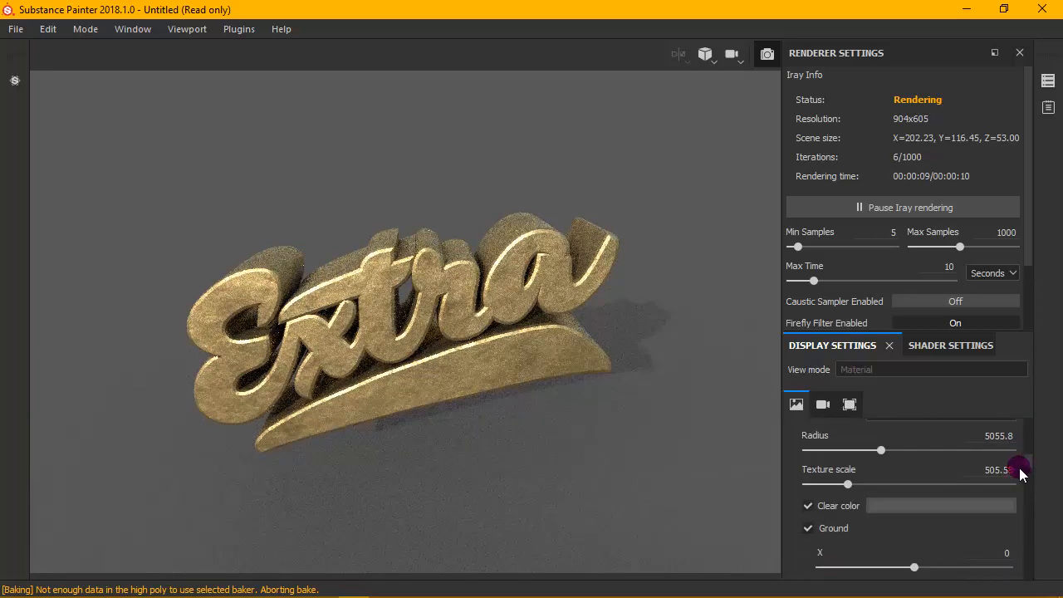
{"action": "left_click", "coordinate": [807, 505]}
{"action": "left_click", "coordinate": [808, 527]}
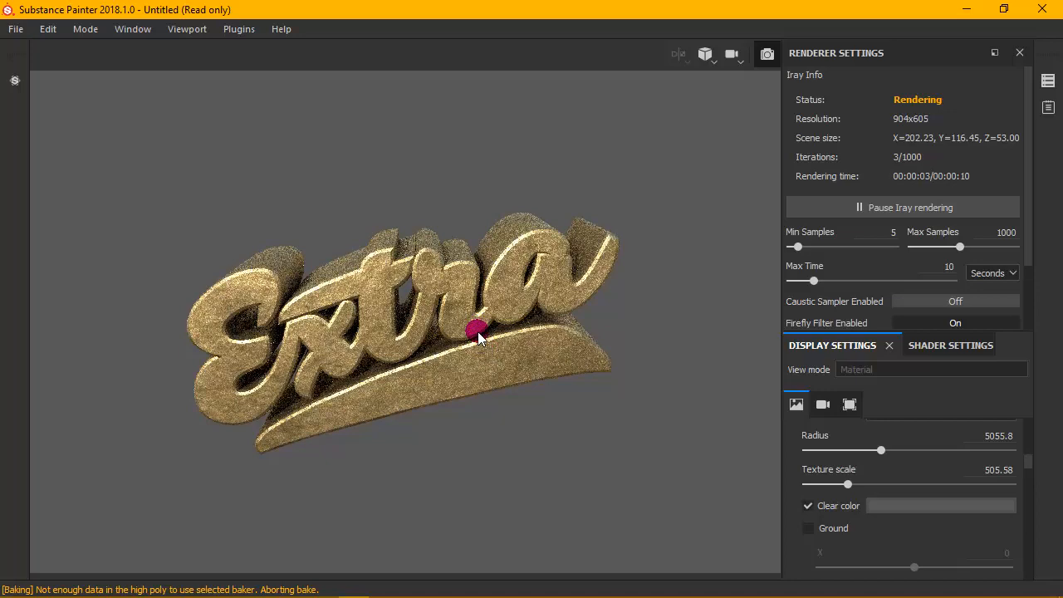
Set the Iray max time to 120 seconds and render the enlarged lettering to completion
{"action": "scroll", "coordinate": [436, 301], "scroll_direction": "up", "scroll_amount": 2}
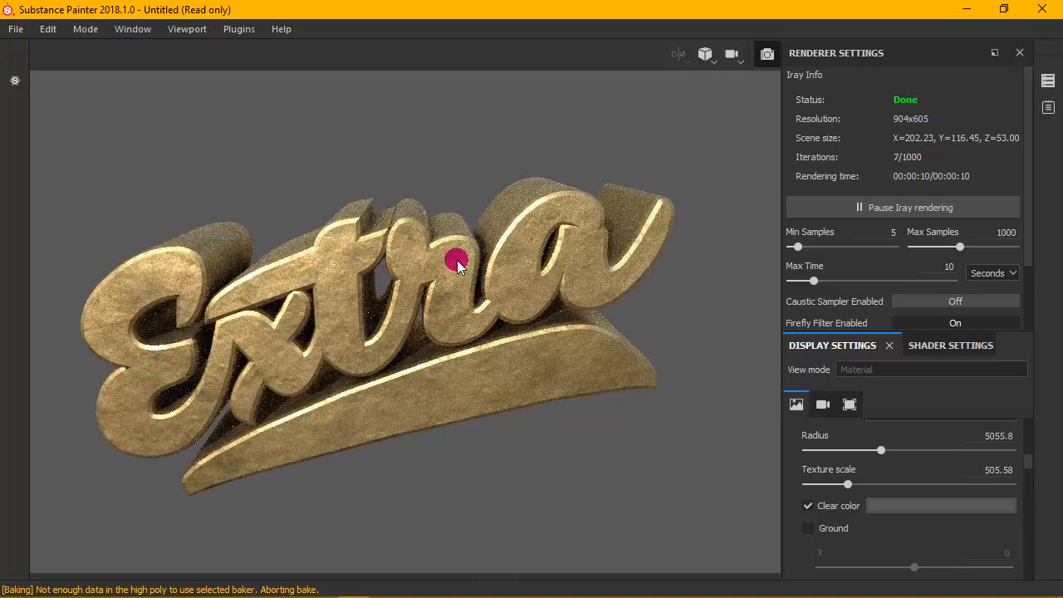
{"action": "left_click", "coordinate": [951, 267]}
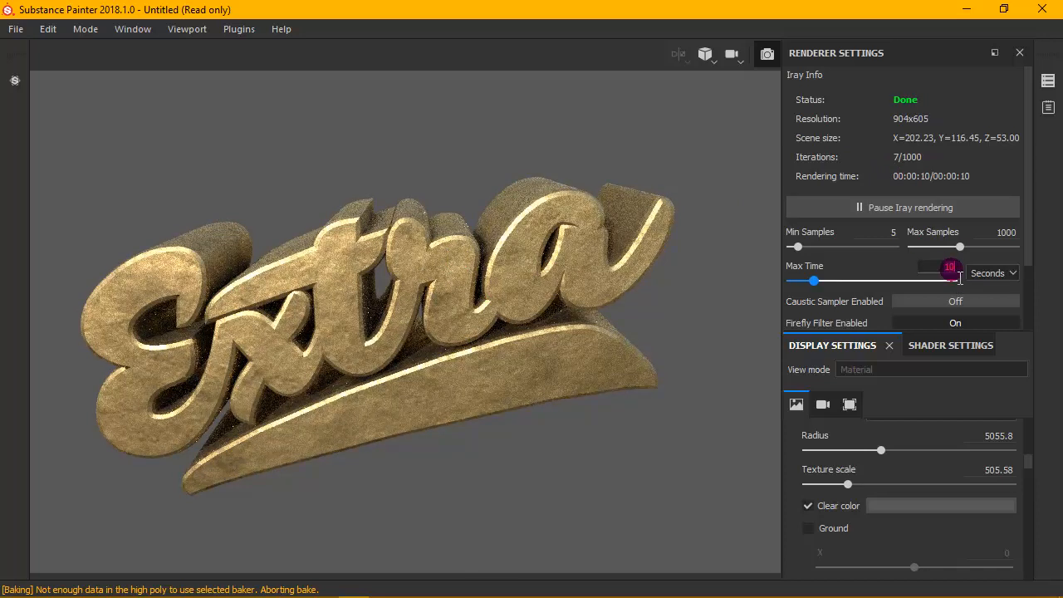
{"action": "left_click_drag", "start_coordinate": [942, 266], "coordinate": [963, 266]}
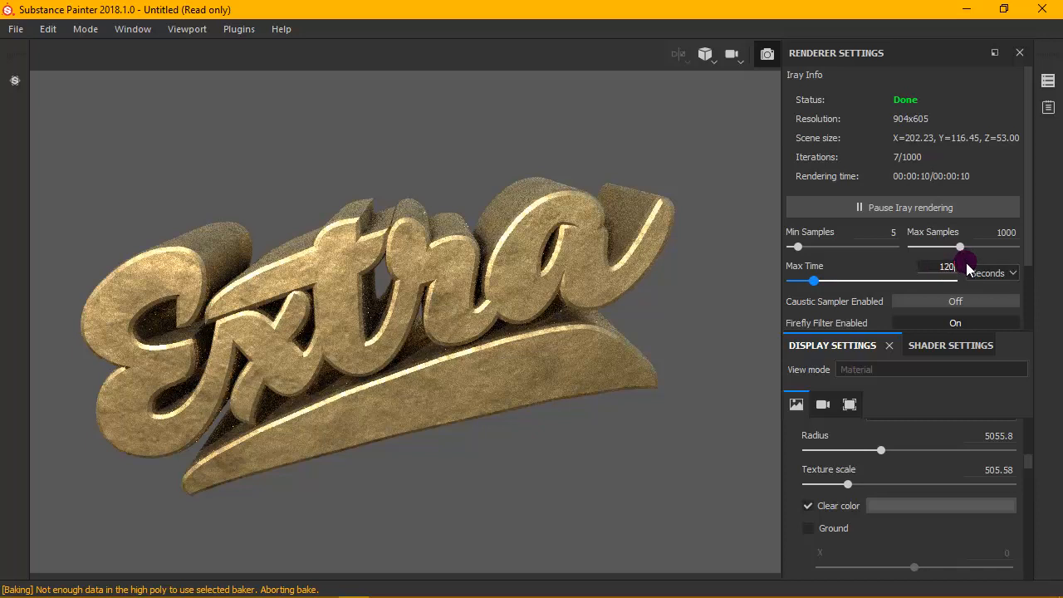
{"action": "left_click", "coordinate": [512, 283]}
{"action": "key", "text": "Return"}
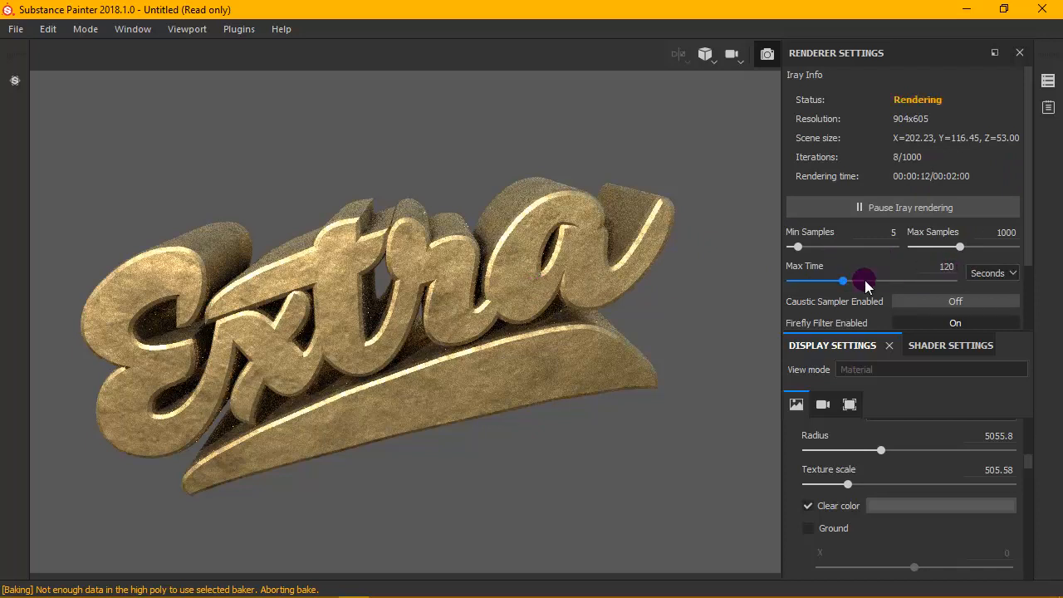
{"action": "left_click", "coordinate": [555, 277]}
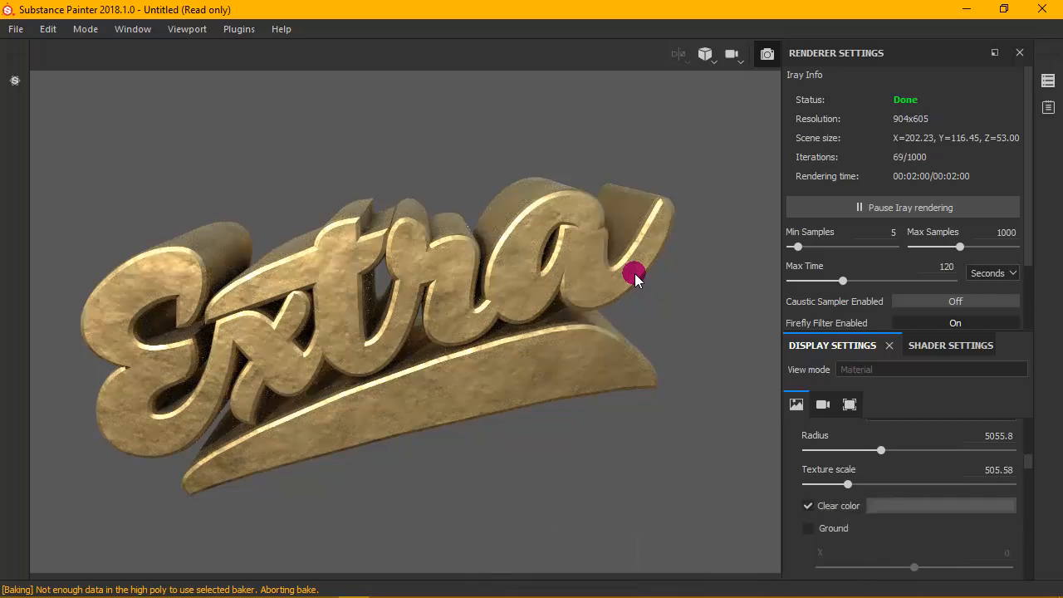
{"action": "left_click", "coordinate": [552, 204]}
Turn the ground back on and set its X position to about -134.49
{"action": "left_click", "coordinate": [806, 529]}
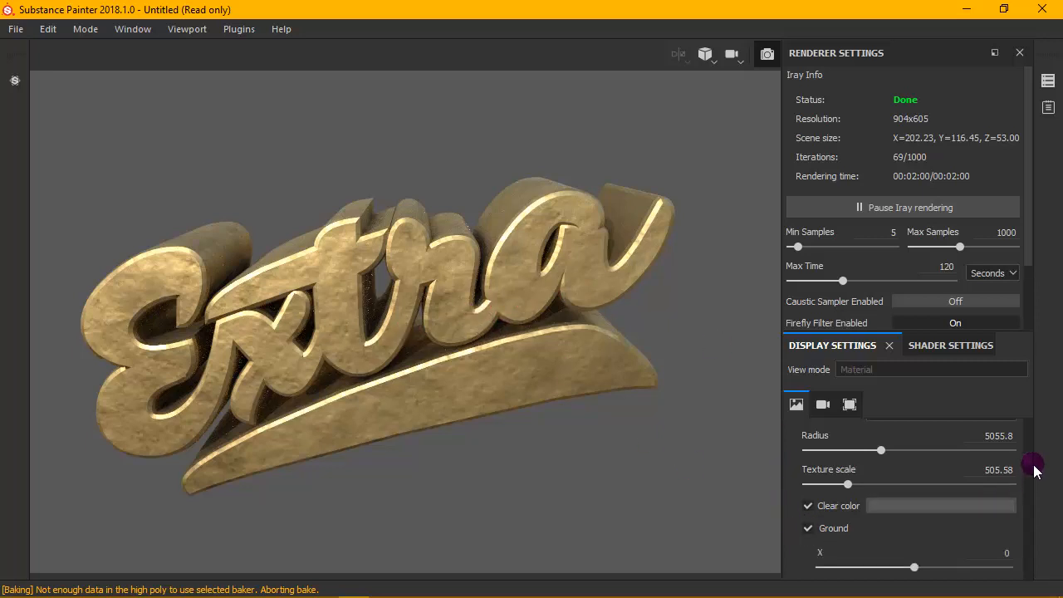
{"action": "mouse_move", "coordinate": [1029, 465]}
{"action": "left_mouse_down"}
{"action": "mouse_move", "coordinate": [1027, 490]}
{"action": "mouse_move", "coordinate": [1027, 475]}
{"action": "left_mouse_up"}
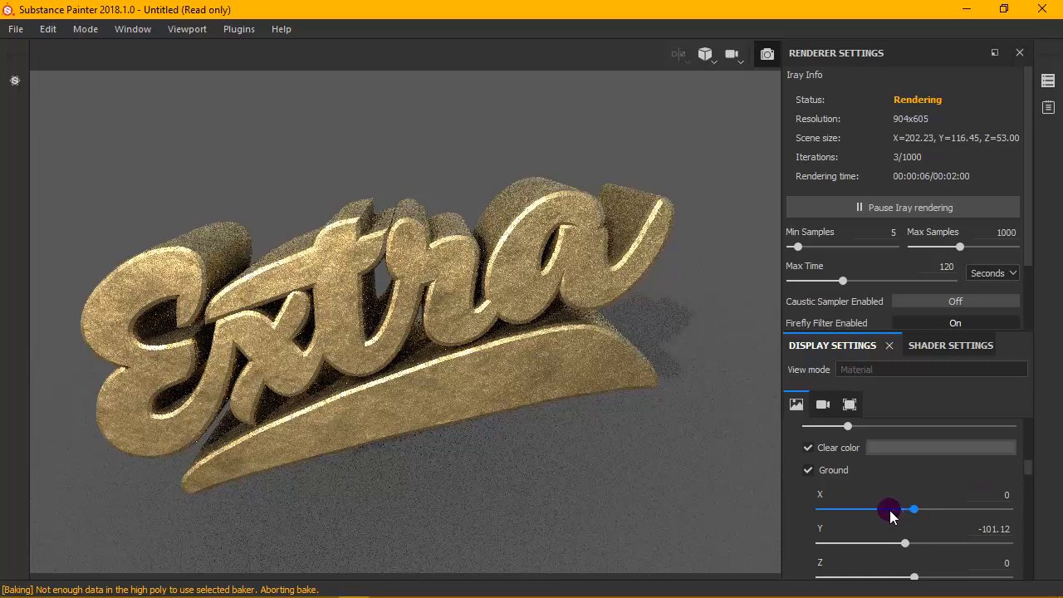
{"action": "left_click", "coordinate": [877, 509]}
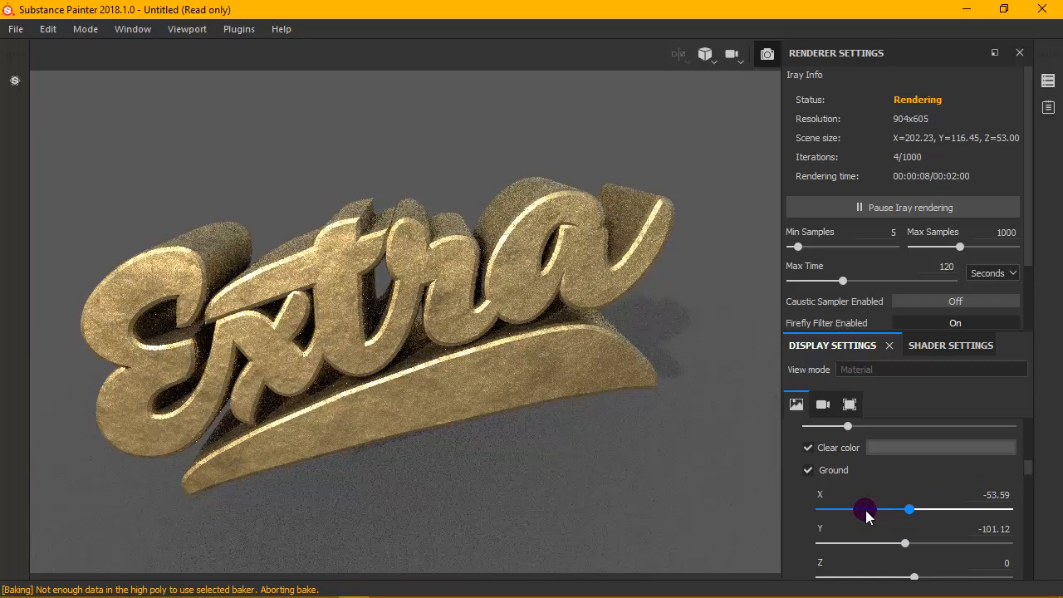
{"action": "left_click_drag", "start_coordinate": [904, 510], "coordinate": [898, 510]}
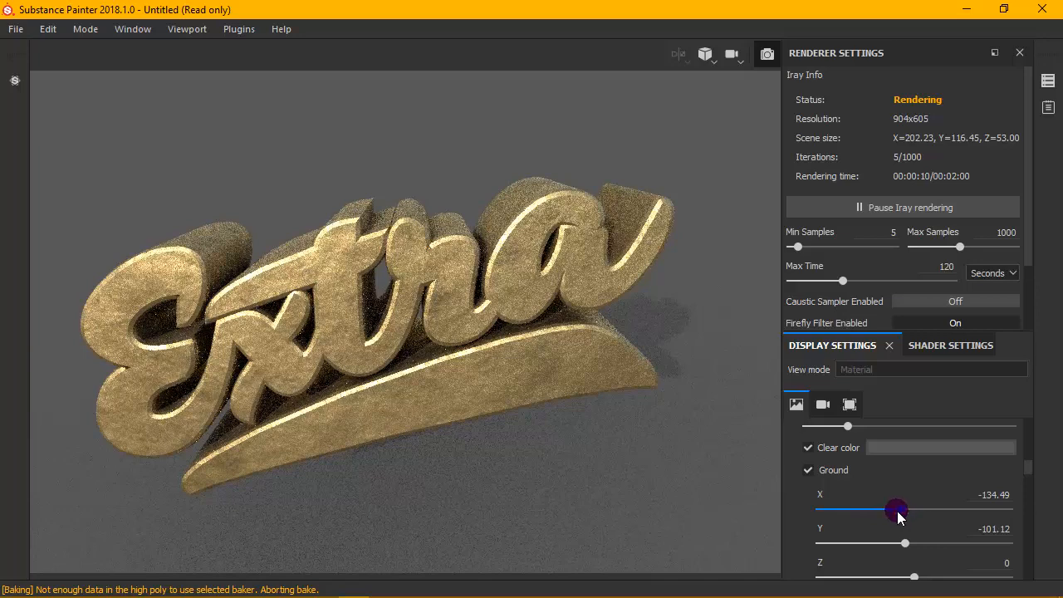
Set the ground's X position to about -572.32 so the lettering's shadow moves farther away
{"action": "left_click", "coordinate": [855, 512]}
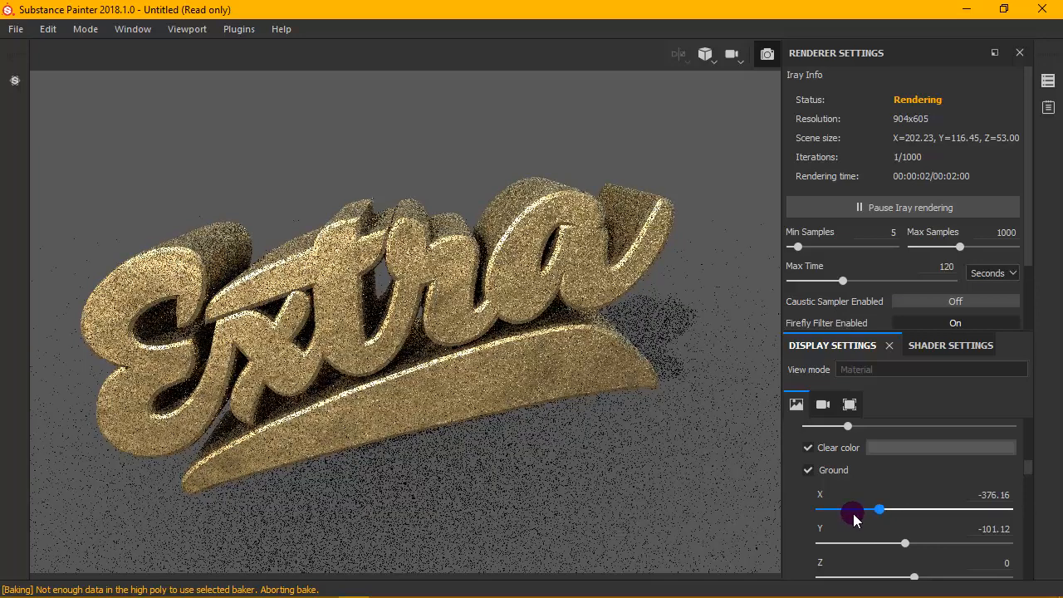
{"action": "left_click_drag", "start_coordinate": [851, 513], "coordinate": [909, 515]}
{"action": "left_click", "coordinate": [860, 513]}
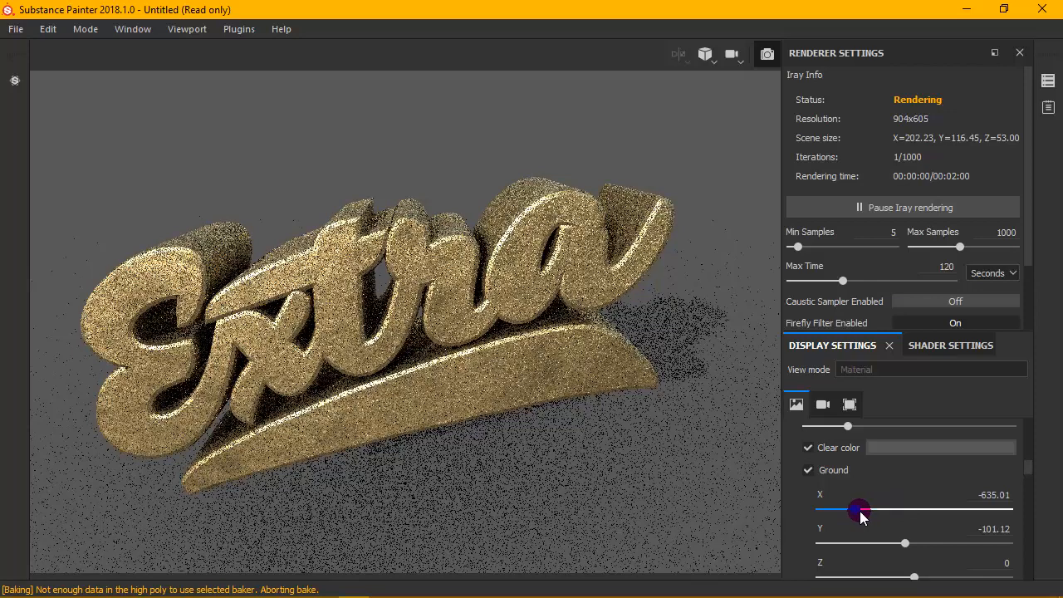
{"action": "left_click", "coordinate": [860, 512]}
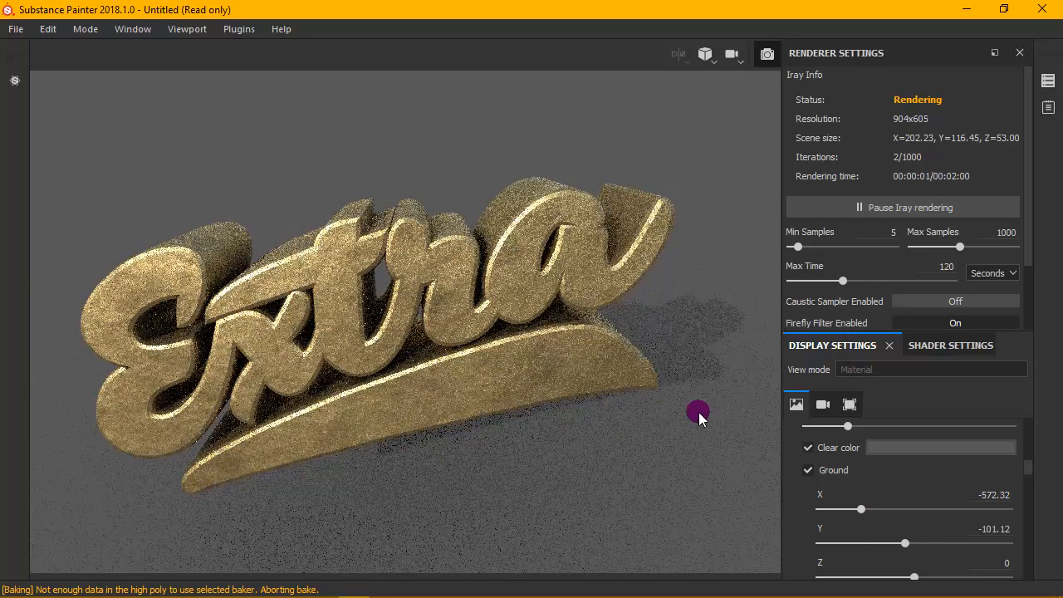
Set the Iray max time to 10 seconds
{"action": "left_click", "coordinate": [936, 265]}
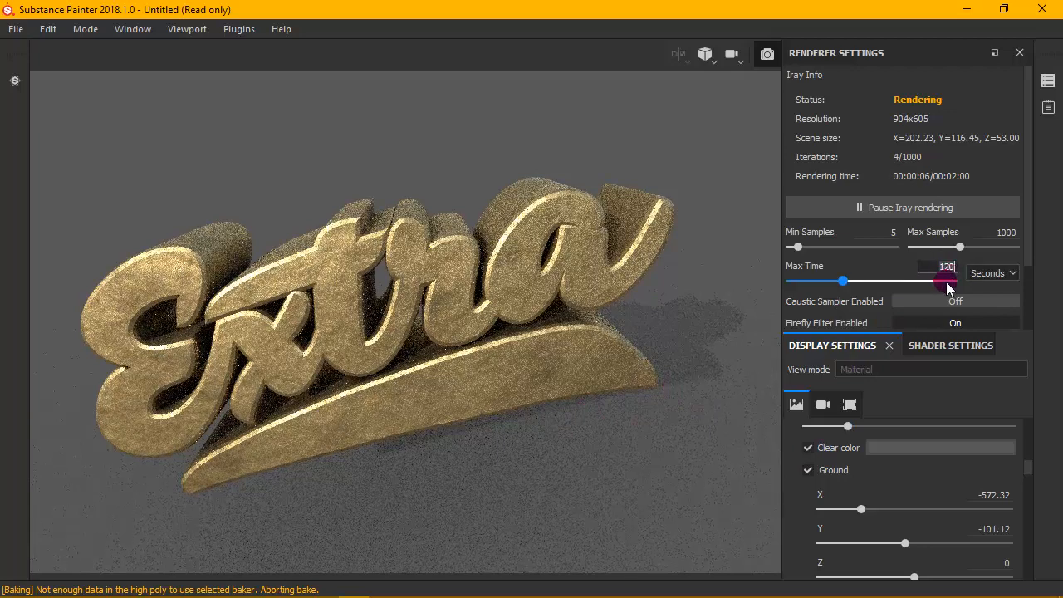
{"action": "type", "text": "10"}
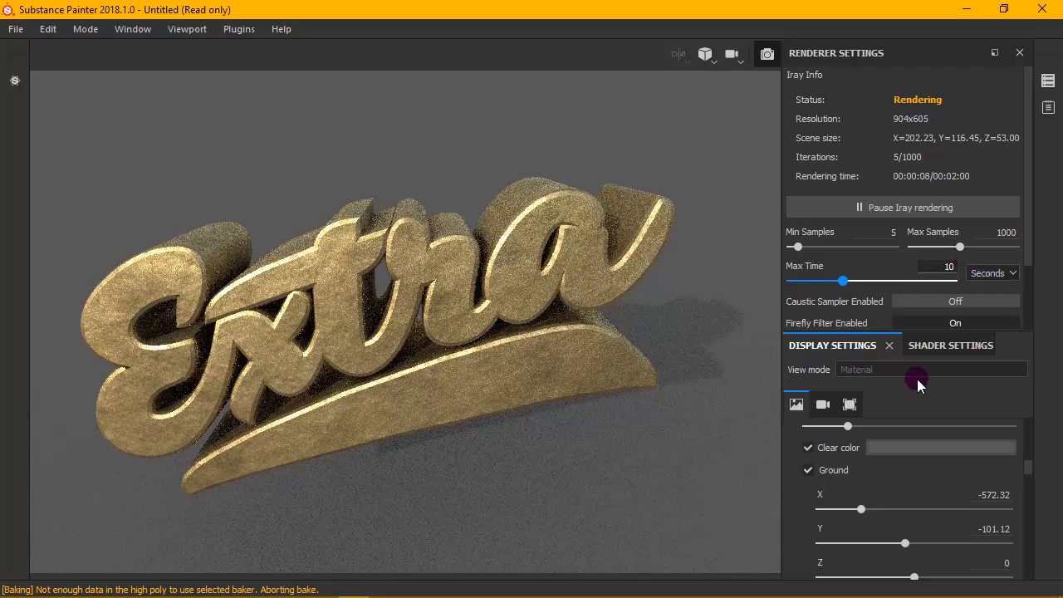
{"action": "key", "text": "Return"}
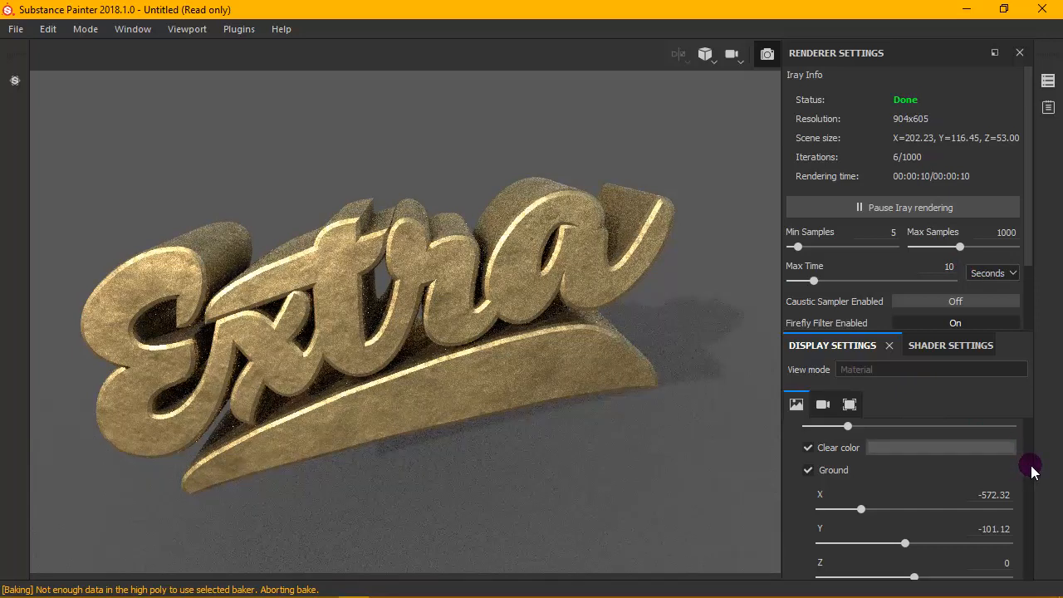
Set the ground's Y position to about 572.32 and its Z position to about -295.26
{"action": "scroll", "coordinate": [1030, 473], "scroll_direction": "down", "scroll_amount": 1}
{"action": "scroll", "coordinate": [1029, 473], "scroll_direction": "up", "scroll_amount": 2}
{"action": "scroll", "coordinate": [1029, 473], "scroll_direction": "down", "scroll_amount": 3}
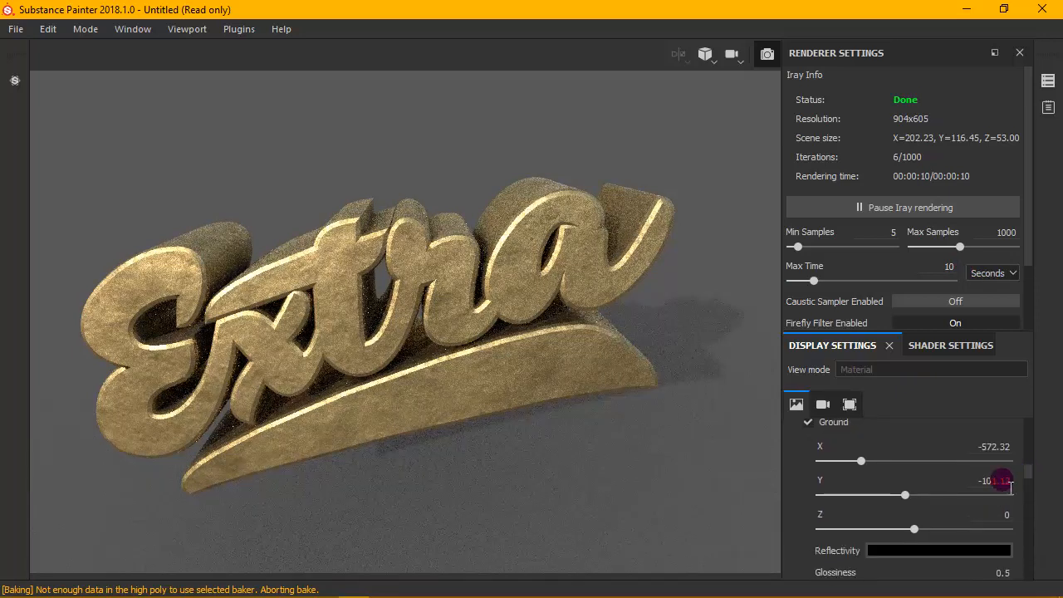
{"action": "left_click_drag", "start_coordinate": [902, 498], "coordinate": [985, 495]}
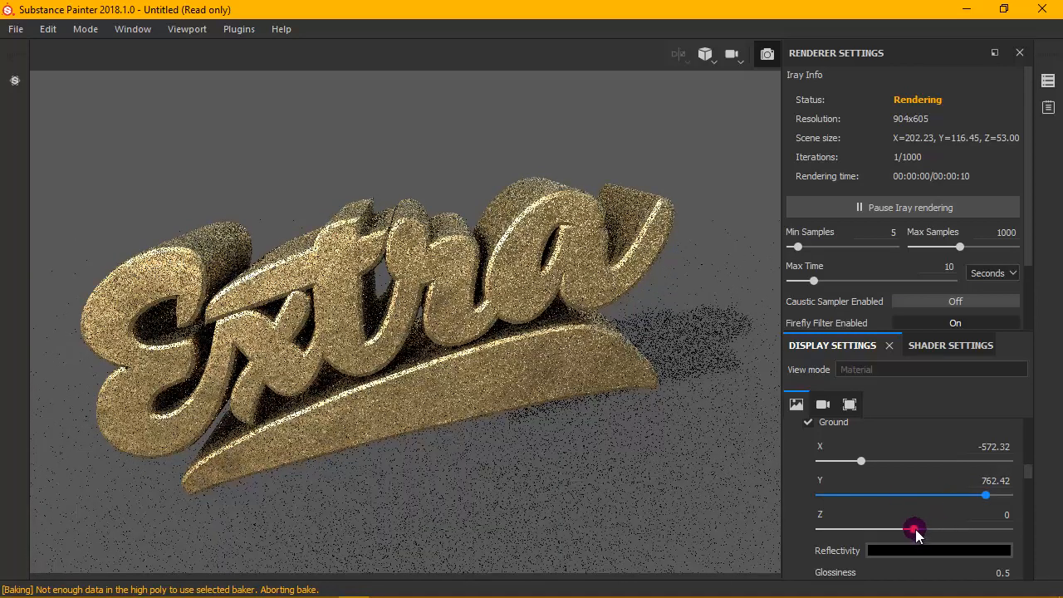
{"action": "left_click_drag", "start_coordinate": [915, 528], "coordinate": [885, 531]}
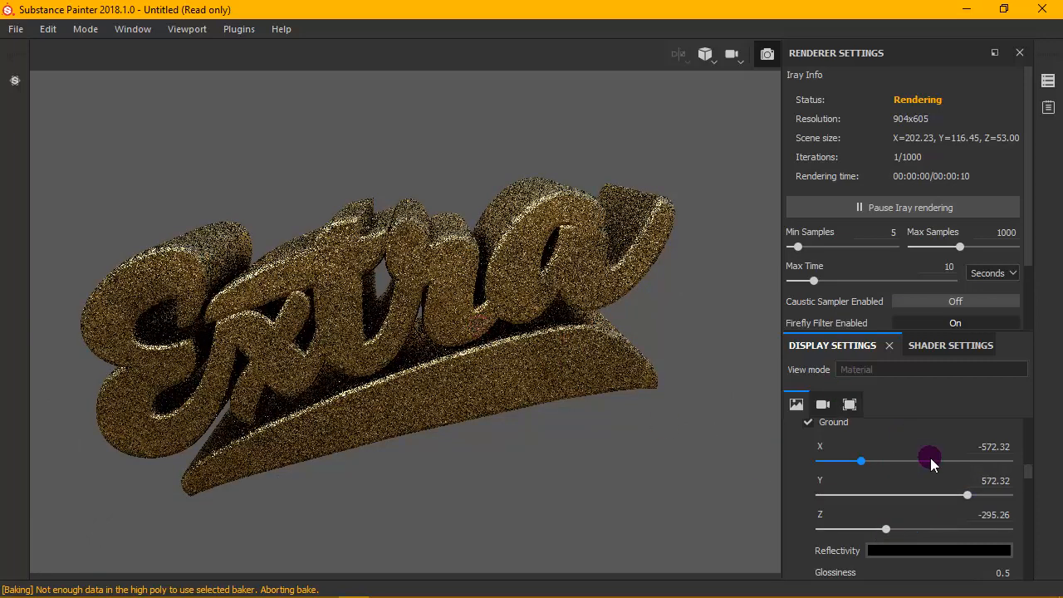
Review the remaining ground options and set the ground's Y position to about -250.77
{"action": "scroll", "coordinate": [1027, 474], "scroll_direction": "down", "scroll_amount": 1}
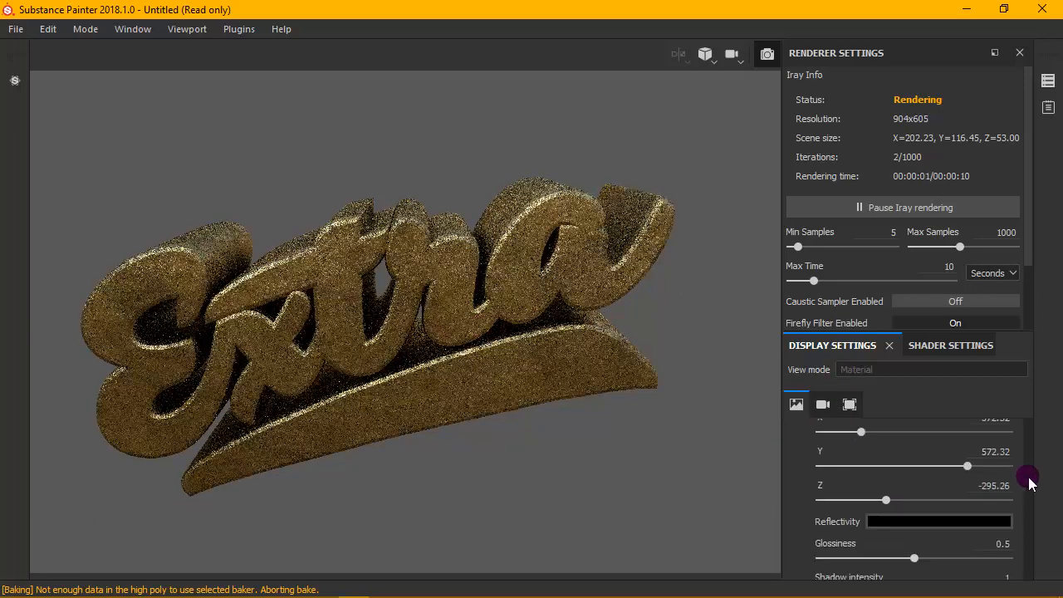
{"action": "scroll", "coordinate": [1028, 483], "scroll_direction": "down", "scroll_amount": 3}
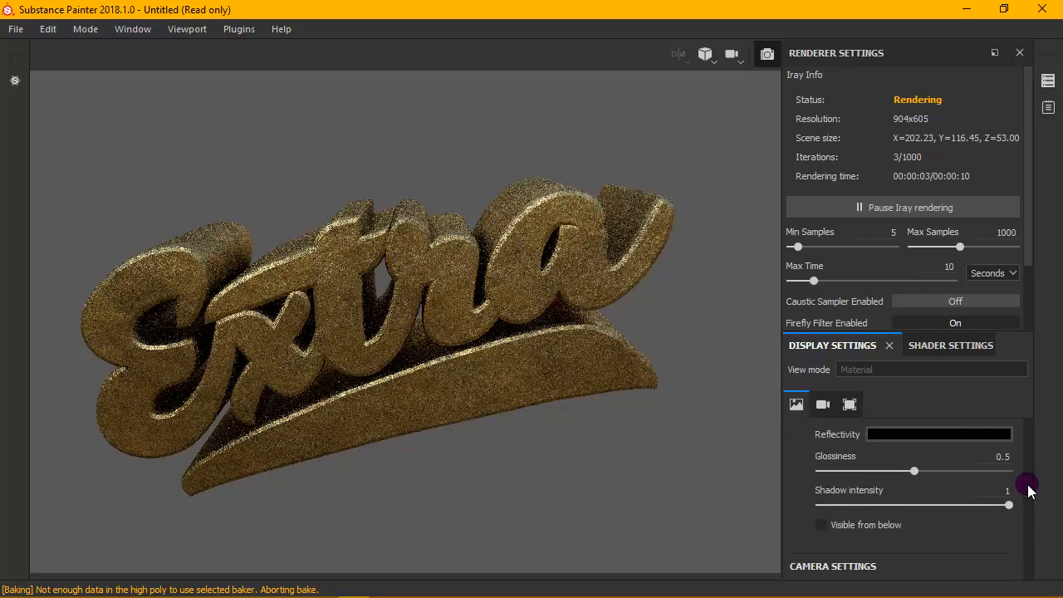
{"action": "scroll", "coordinate": [1024, 480], "scroll_direction": "up", "scroll_amount": 8}
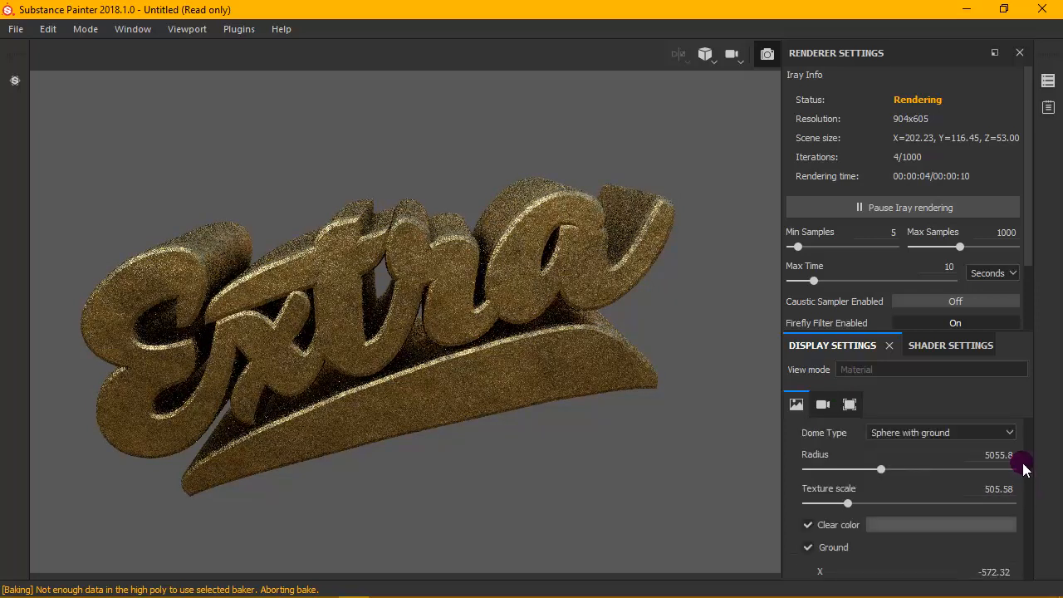
{"action": "scroll", "coordinate": [1023, 473], "scroll_direction": "down", "scroll_amount": 5}
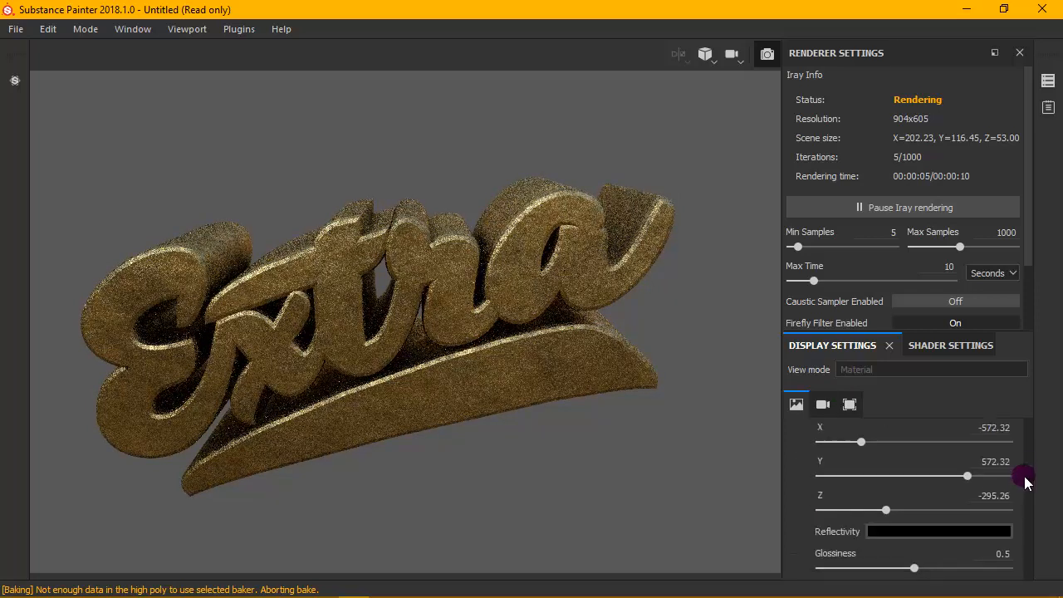
{"action": "left_click", "coordinate": [966, 475]}
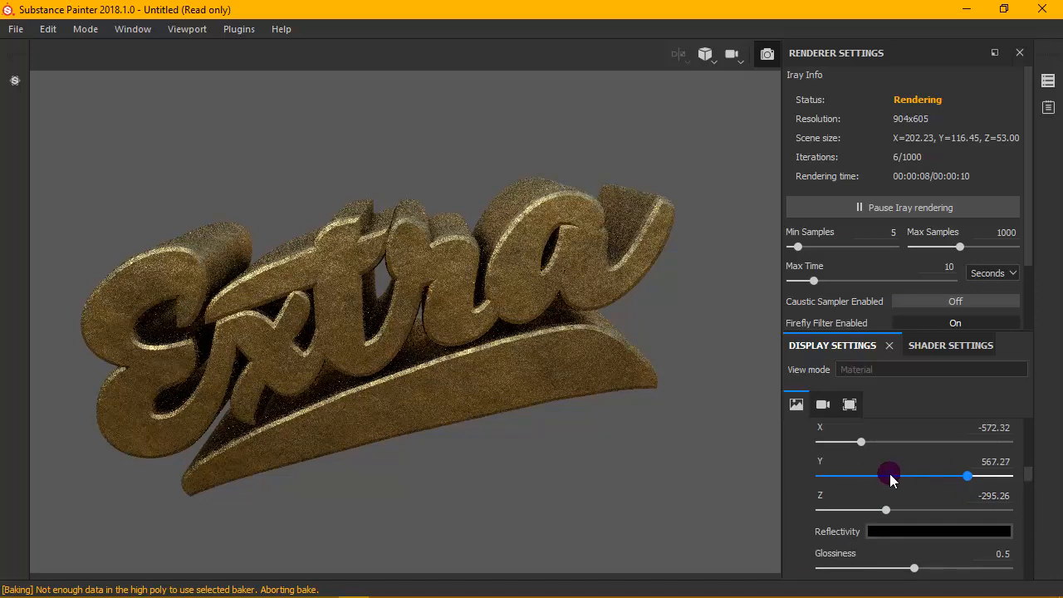
{"action": "left_click_drag", "start_coordinate": [966, 476], "coordinate": [887, 475]}
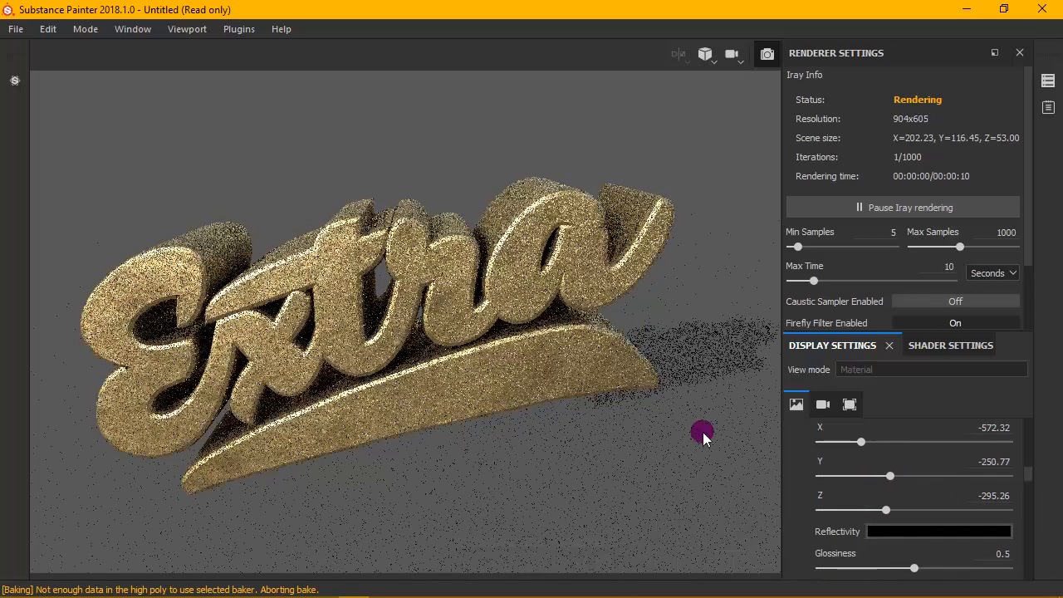
Return to painting mode and replace the MC_BrassOld smart material with MC_RustHeavy above Layer 1
{"action": "left_click", "coordinate": [80, 31]}
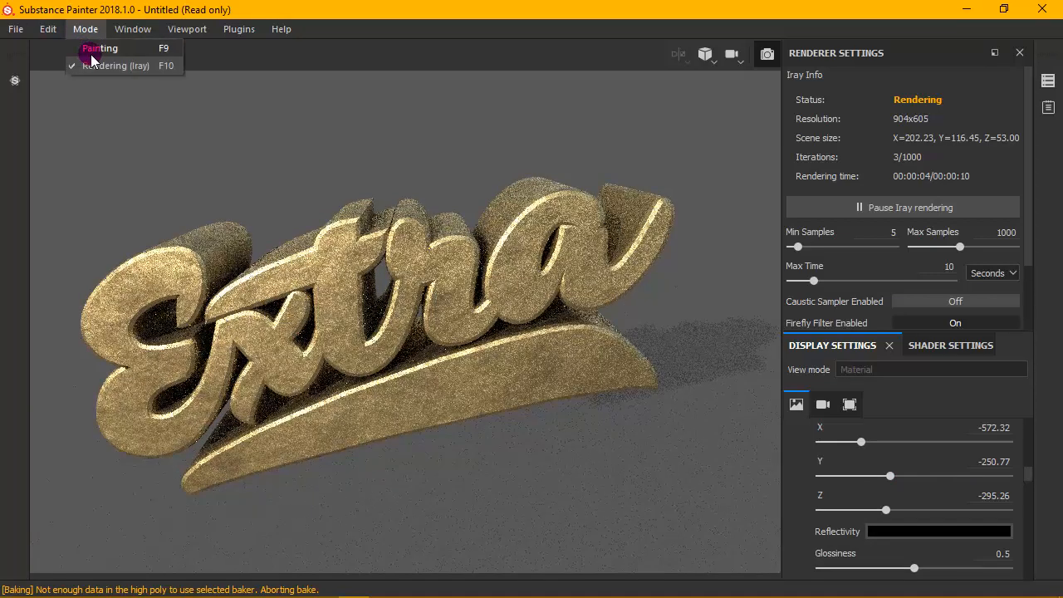
{"action": "left_click", "coordinate": [96, 50]}
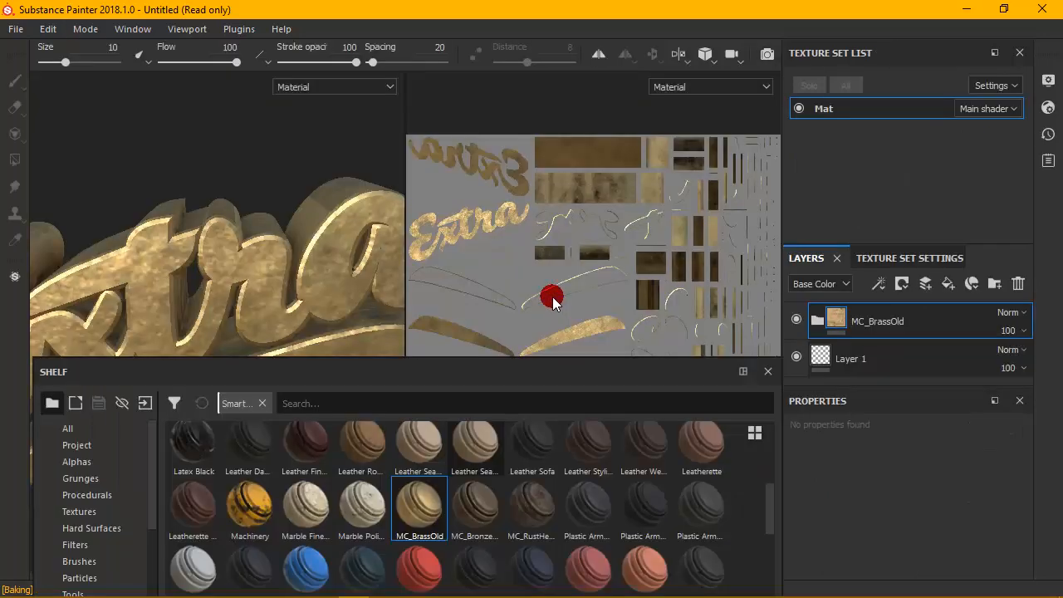
{"action": "left_click", "coordinate": [1018, 283]}
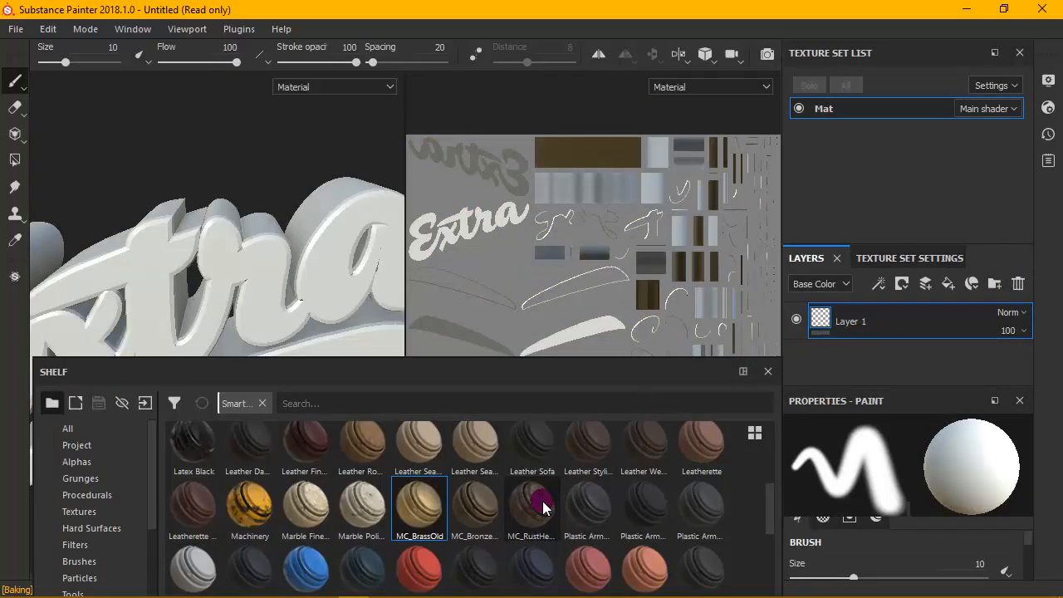
{"action": "left_click_drag", "start_coordinate": [541, 501], "coordinate": [885, 347]}
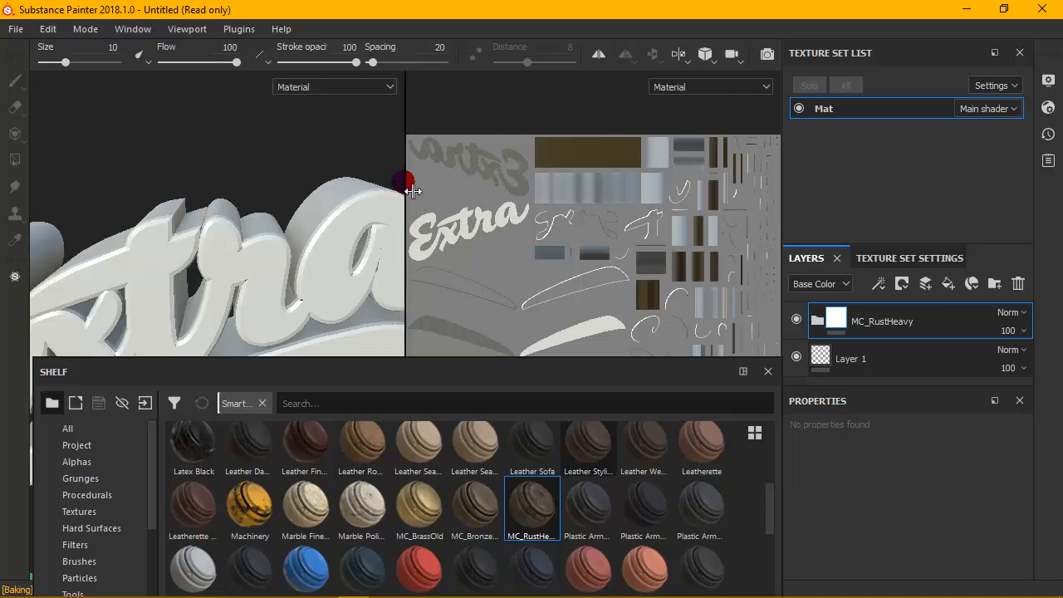
Widen the 3D viewport over the UV view and reframe it to show the whole Extra lettering
{"action": "left_click_drag", "start_coordinate": [413, 191], "coordinate": [742, 190]}
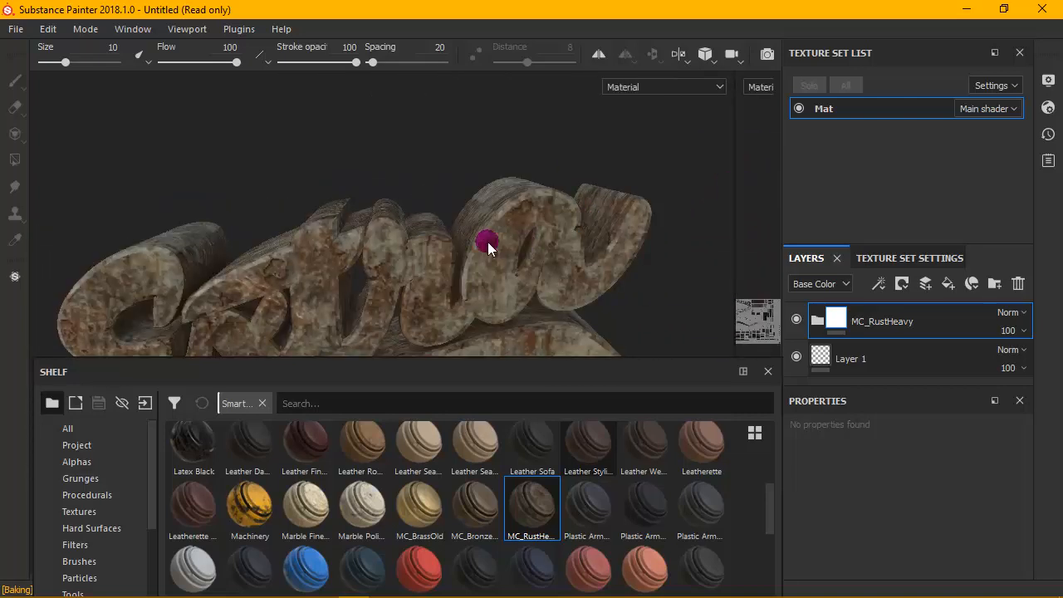
{"action": "left_click_drag", "start_coordinate": [477, 238], "coordinate": [531, 149], "text": "alt"}
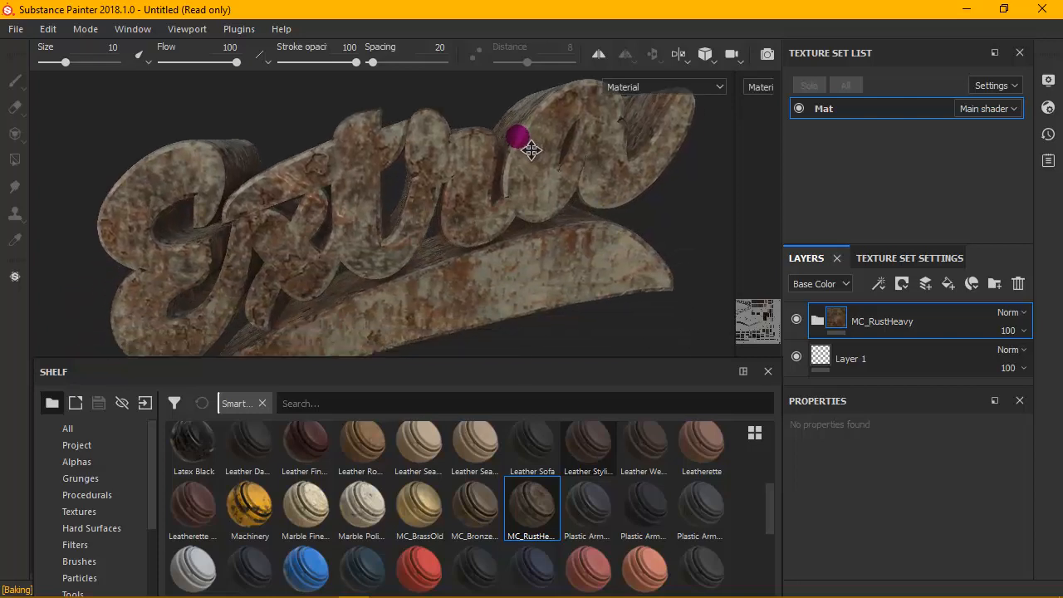
{"action": "right_click_drag", "start_coordinate": [503, 163], "coordinate": [242, 254], "text": "alt"}
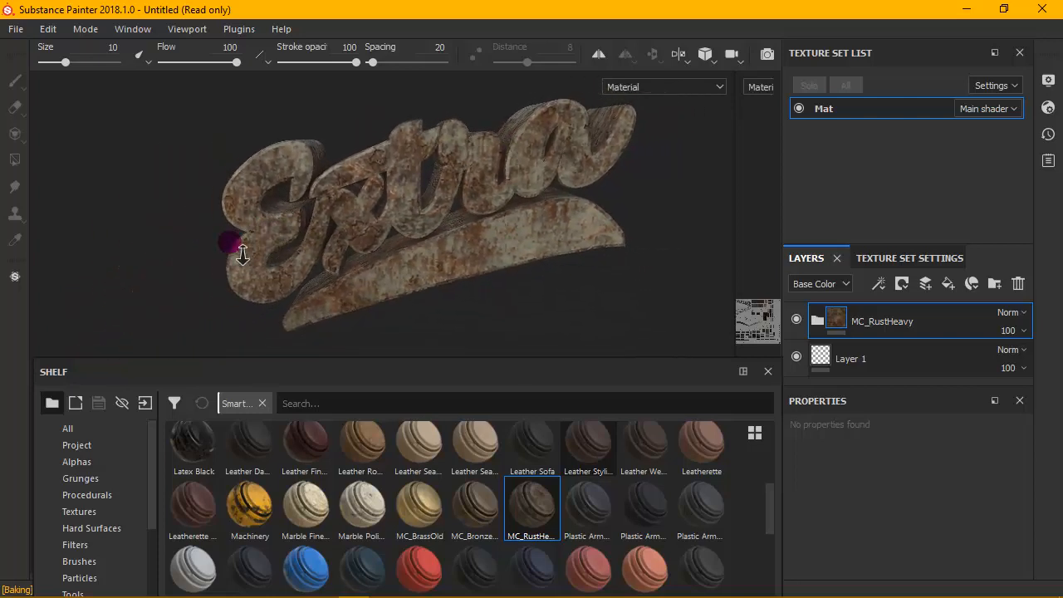
{"action": "middle_click_drag", "start_coordinate": [440, 174], "coordinate": [428, 200], "text": "alt"}
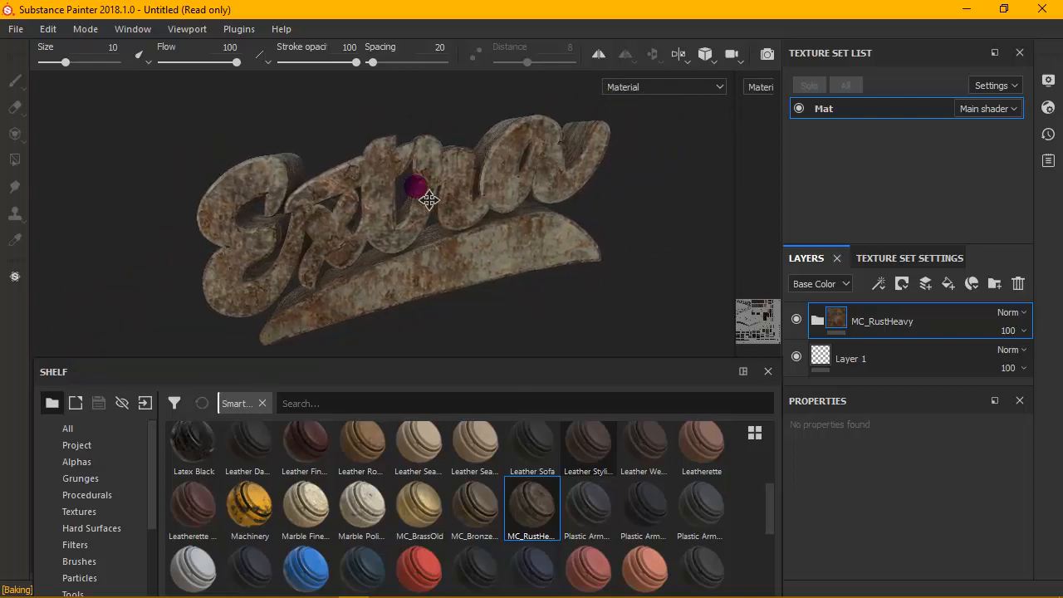
Switch to Iray rendering mode and frame the rusted lettering lower and larger so it fills the render view
{"action": "left_click", "coordinate": [88, 32]}
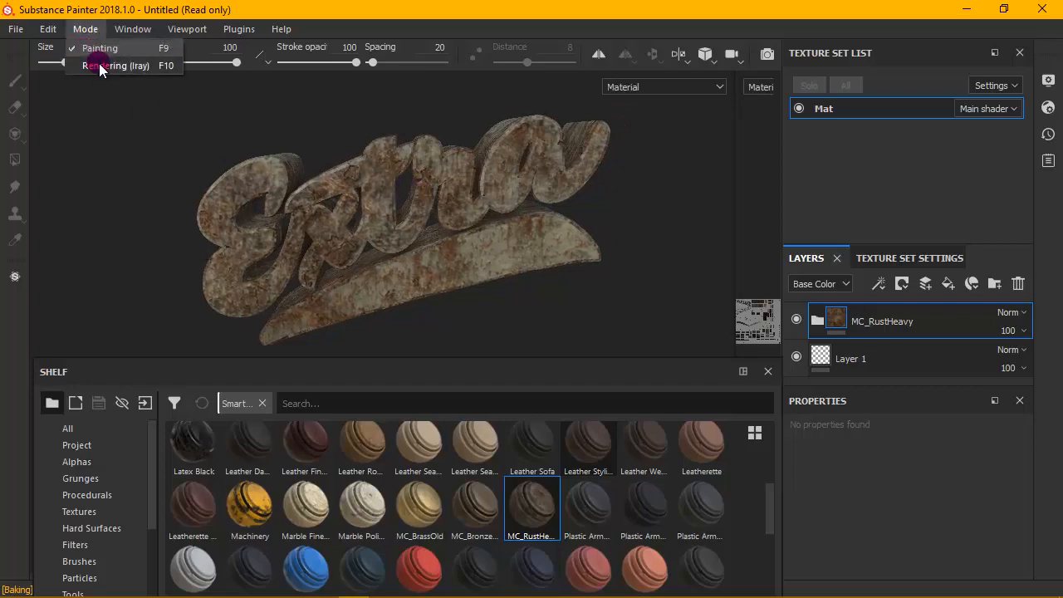
{"action": "left_click", "coordinate": [98, 65]}
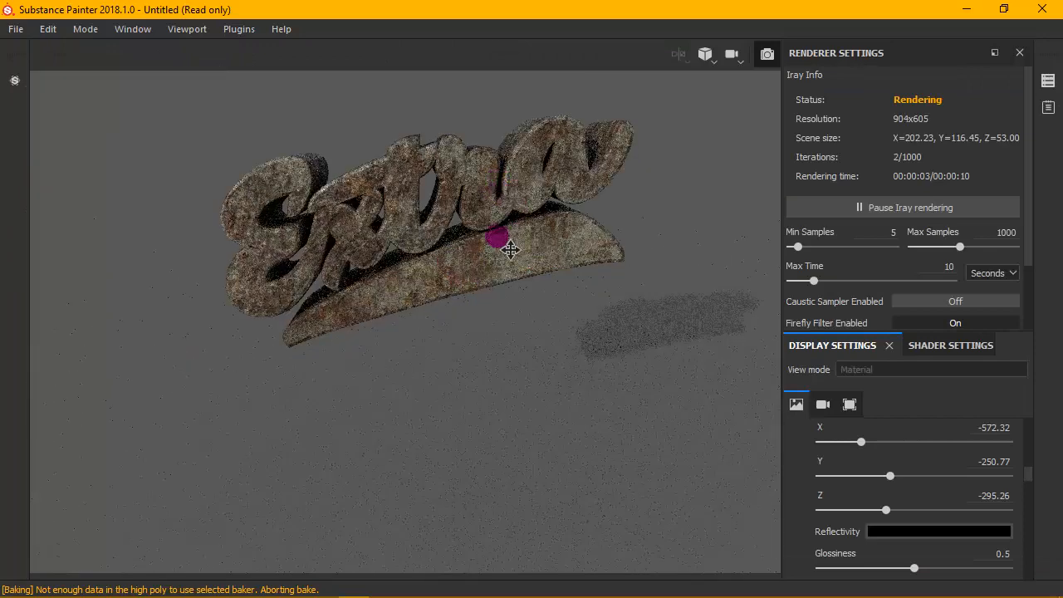
{"action": "left_click_drag", "start_coordinate": [510, 249], "coordinate": [484, 295], "text": "alt"}
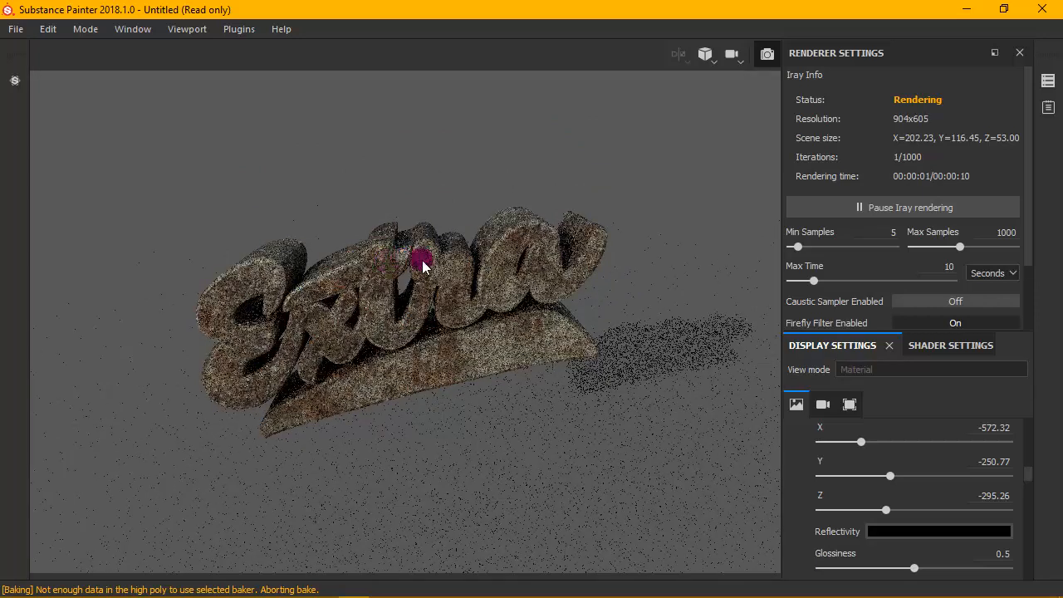
{"action": "scroll", "coordinate": [403, 266], "scroll_direction": "up", "scroll_amount": 1}
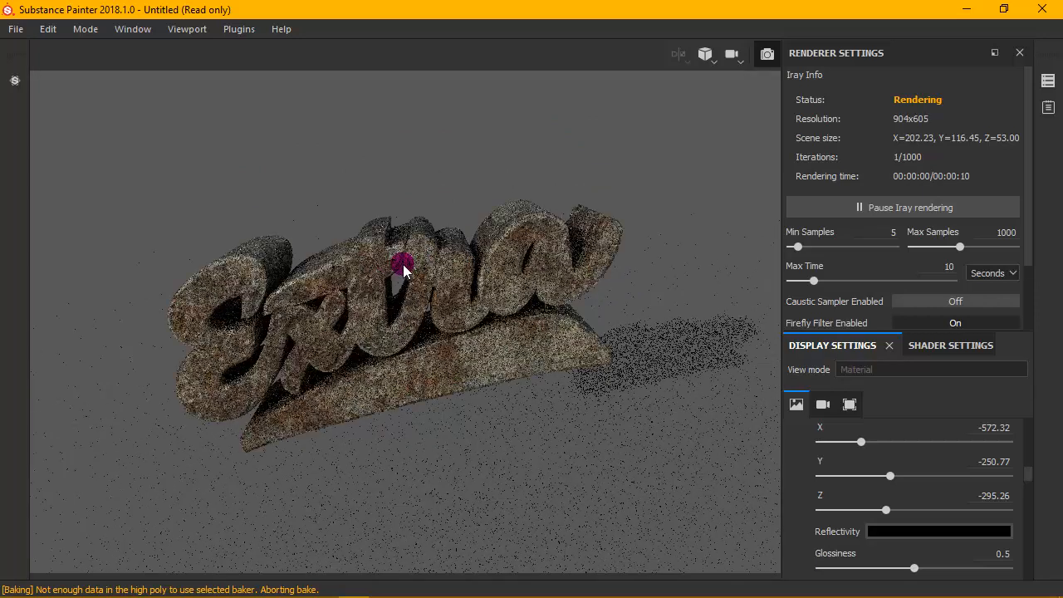
{"action": "scroll", "coordinate": [402, 268], "scroll_direction": "up", "scroll_amount": 1}
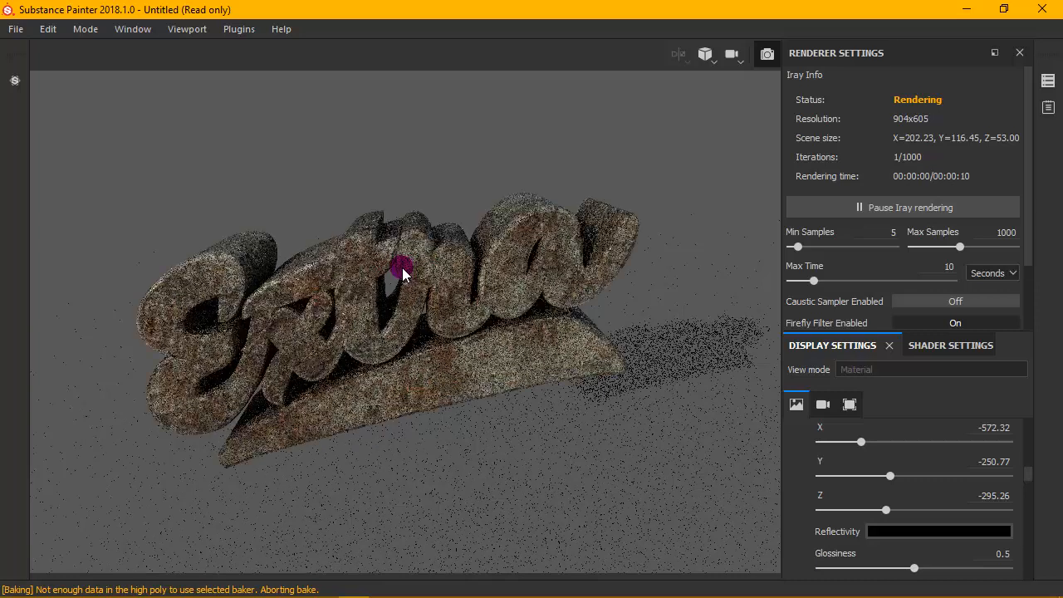
{"action": "scroll", "coordinate": [403, 270], "scroll_direction": "up", "scroll_amount": 1}
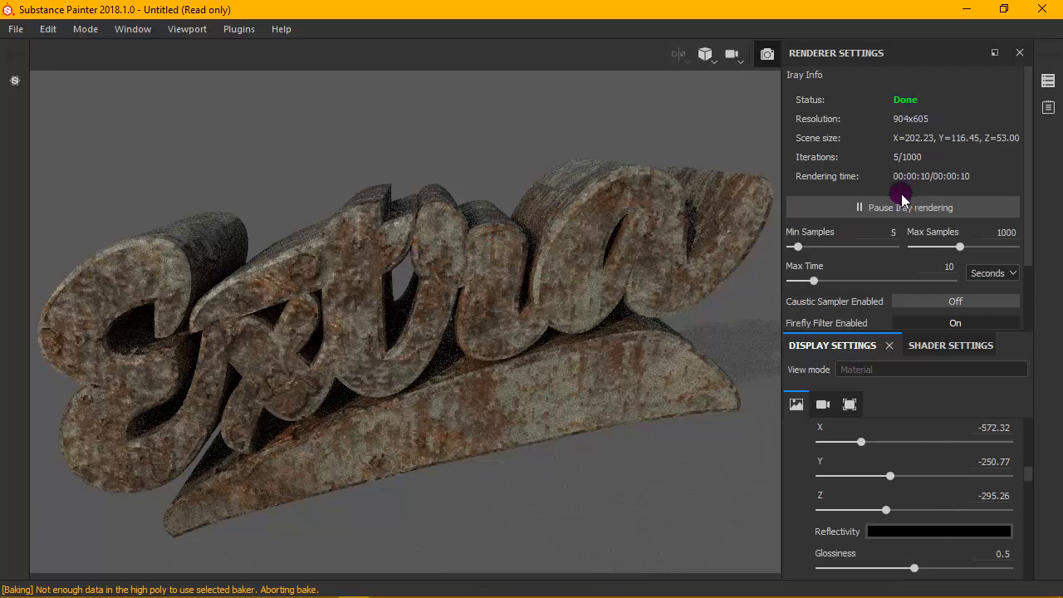
Set the Iray max time to 60 seconds for the rusted lettering
{"action": "left_click", "coordinate": [949, 267]}
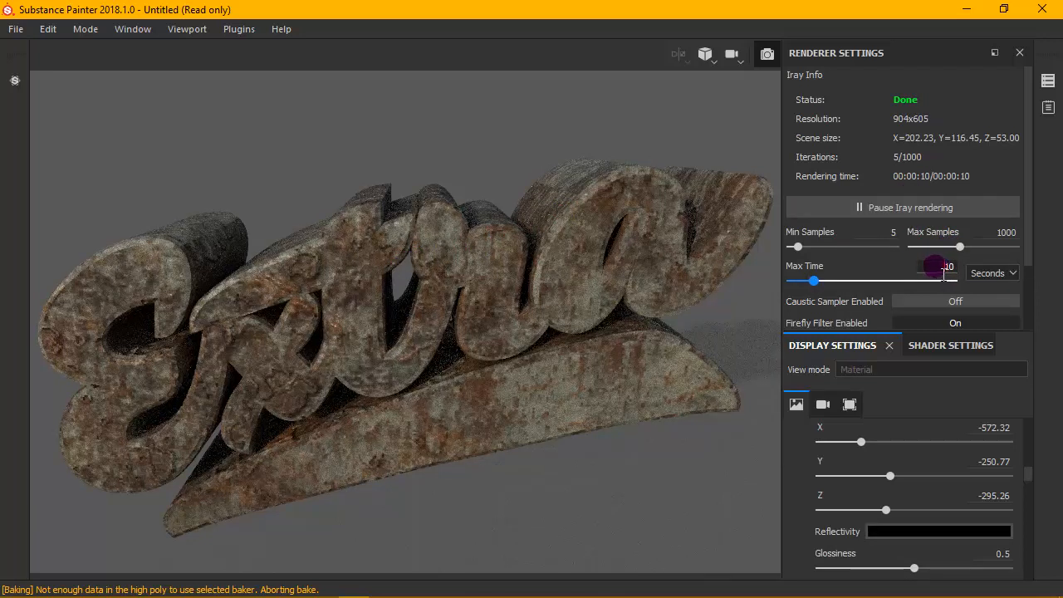
{"action": "type", "text": "60"}
{"action": "left_click_drag", "start_coordinate": [966, 254], "coordinate": [989, 254]}
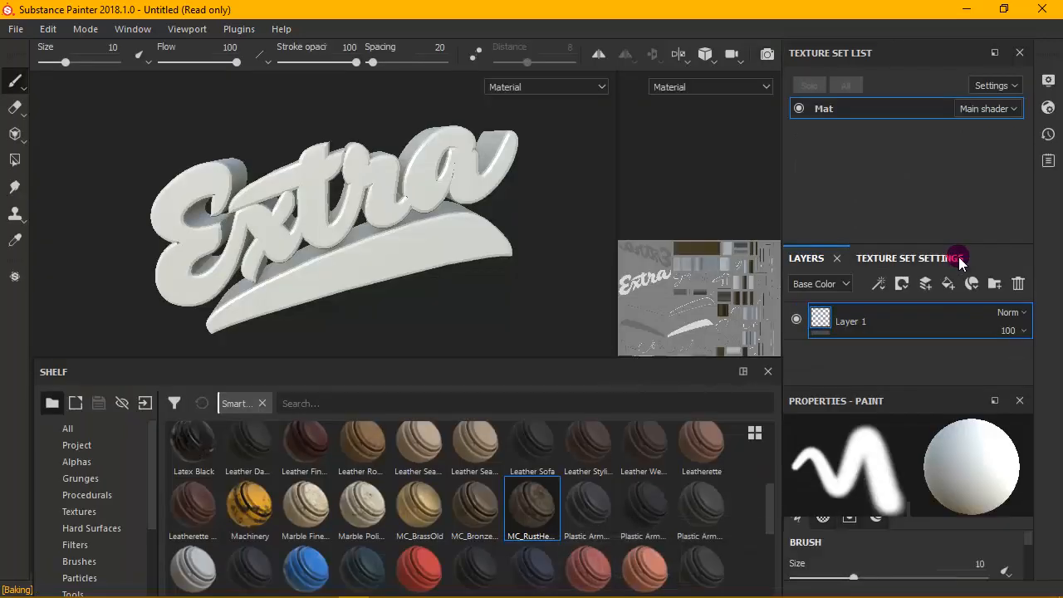
Apply the MC_BronzeOld smart material above Layer 1 and view the lettering from slightly below
{"action": "left_click_drag", "start_coordinate": [486, 498], "coordinate": [828, 323]}
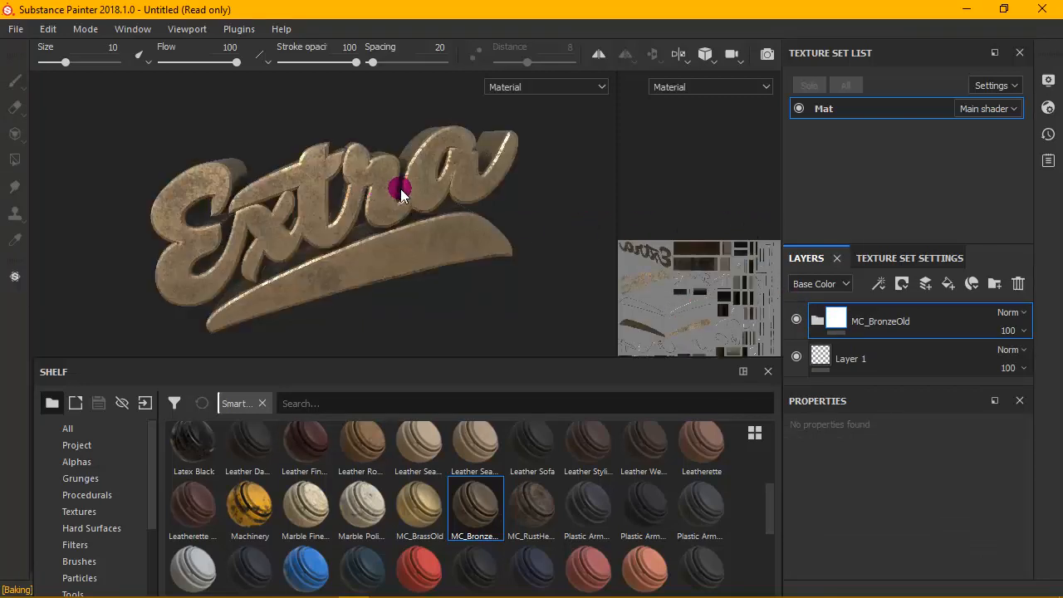
{"action": "left_click_drag", "start_coordinate": [425, 214], "coordinate": [456, 125], "text": "alt"}
{"action": "middle_click_drag", "start_coordinate": [416, 177], "coordinate": [405, 157], "text": "alt"}
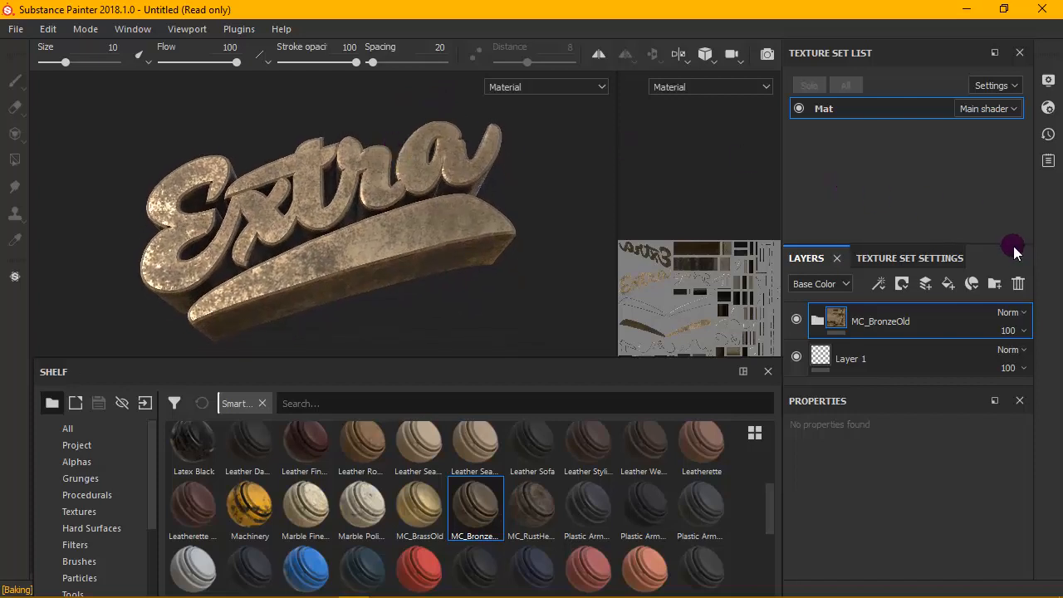
Set the camera field of view to 51 in the display settings for the bronze lettering
{"action": "left_click", "coordinate": [1040, 82]}
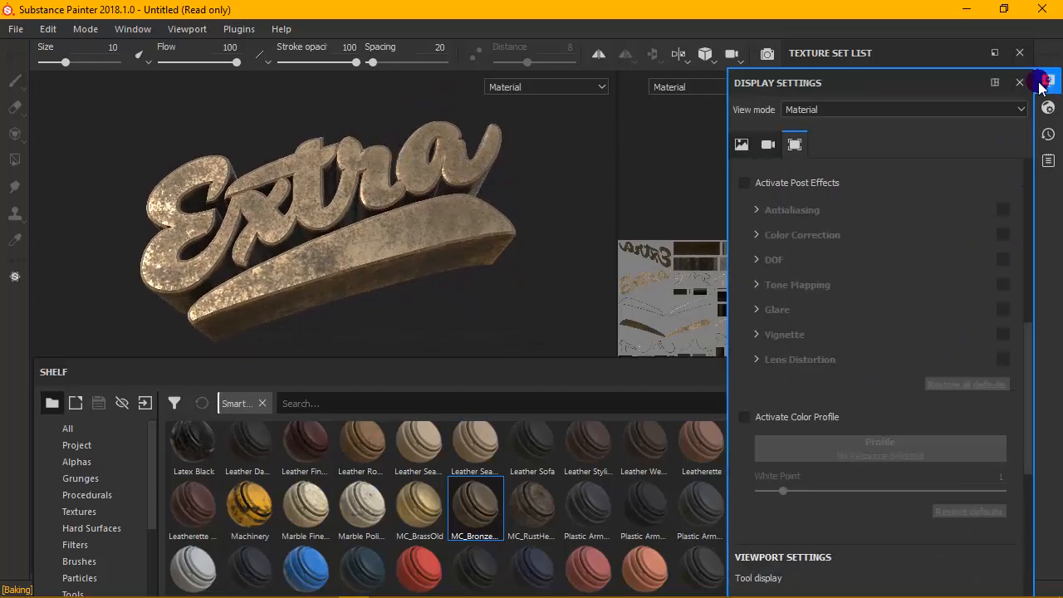
{"action": "scroll", "coordinate": [917, 328], "scroll_direction": "up", "scroll_amount": 5}
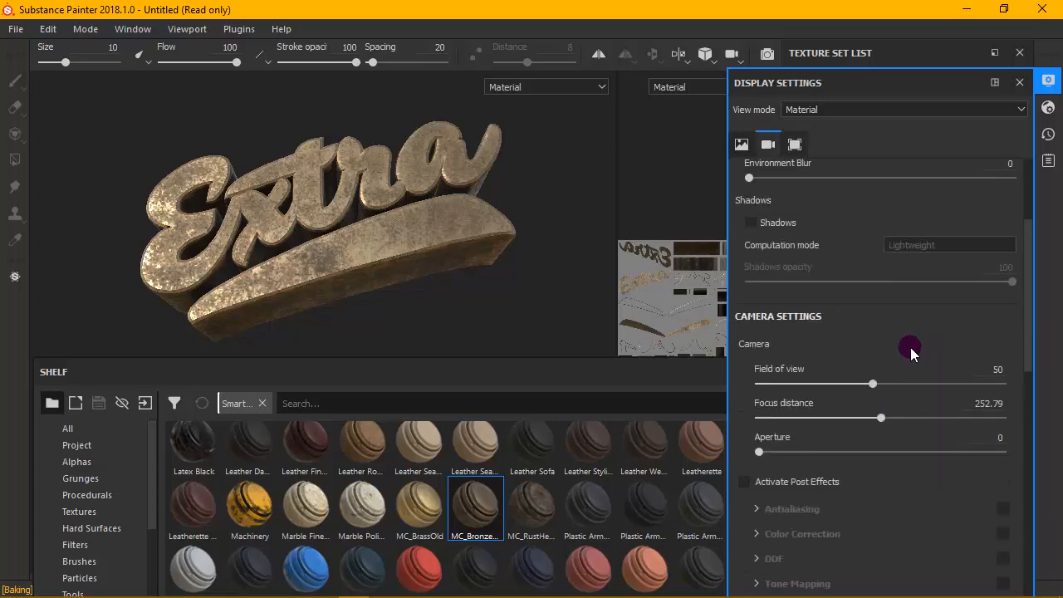
{"action": "left_click_drag", "start_coordinate": [872, 383], "coordinate": [874, 404]}
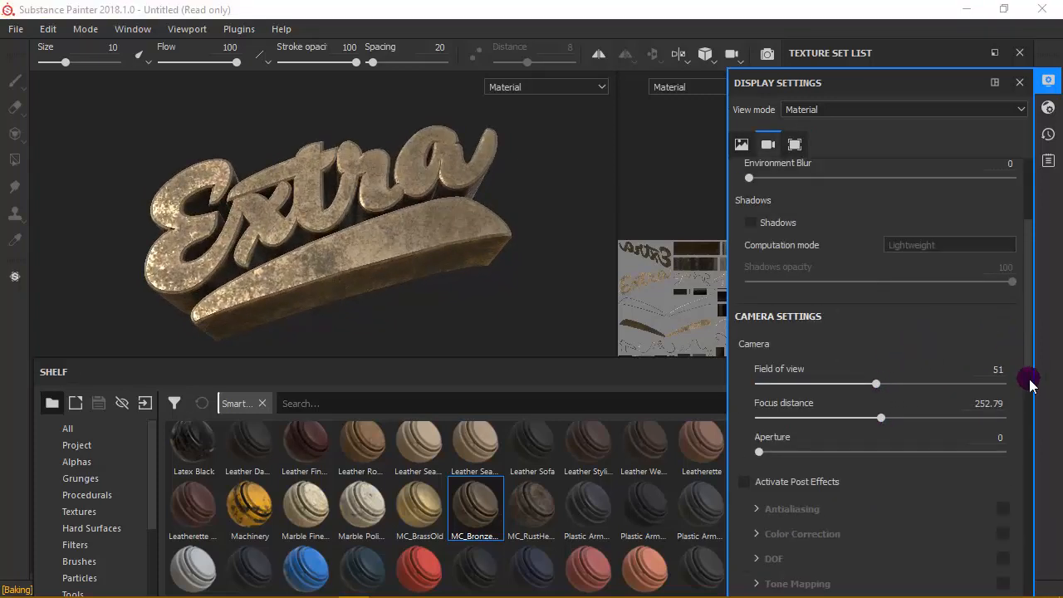
Brighten the bronze lettering by trying several environment exposures and settling on 0.48 EV
{"action": "left_click_drag", "start_coordinate": [1027, 379], "coordinate": [1027, 302]}
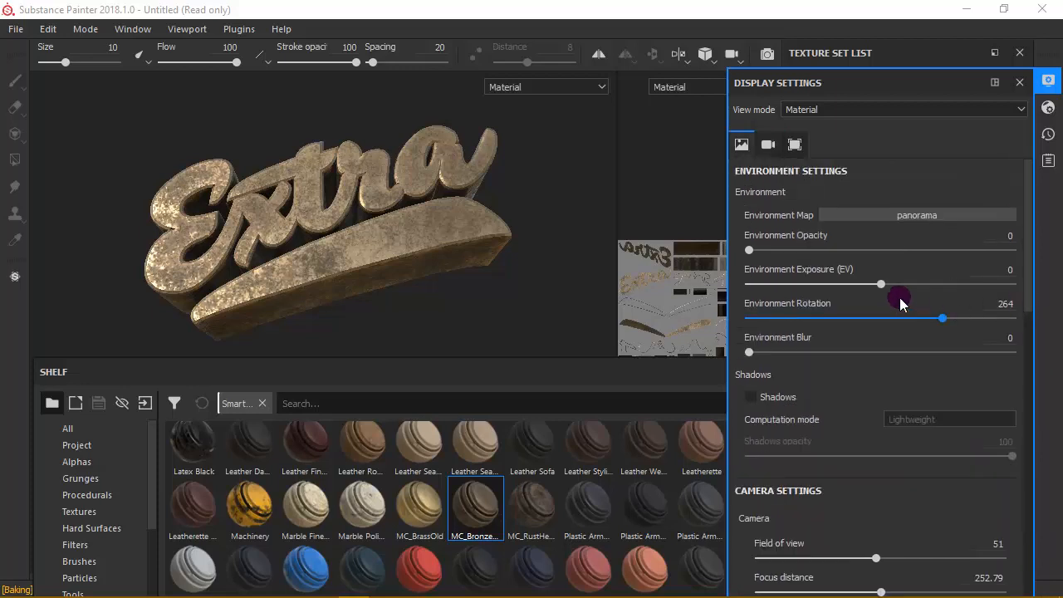
{"action": "left_click_drag", "start_coordinate": [884, 290], "coordinate": [963, 289]}
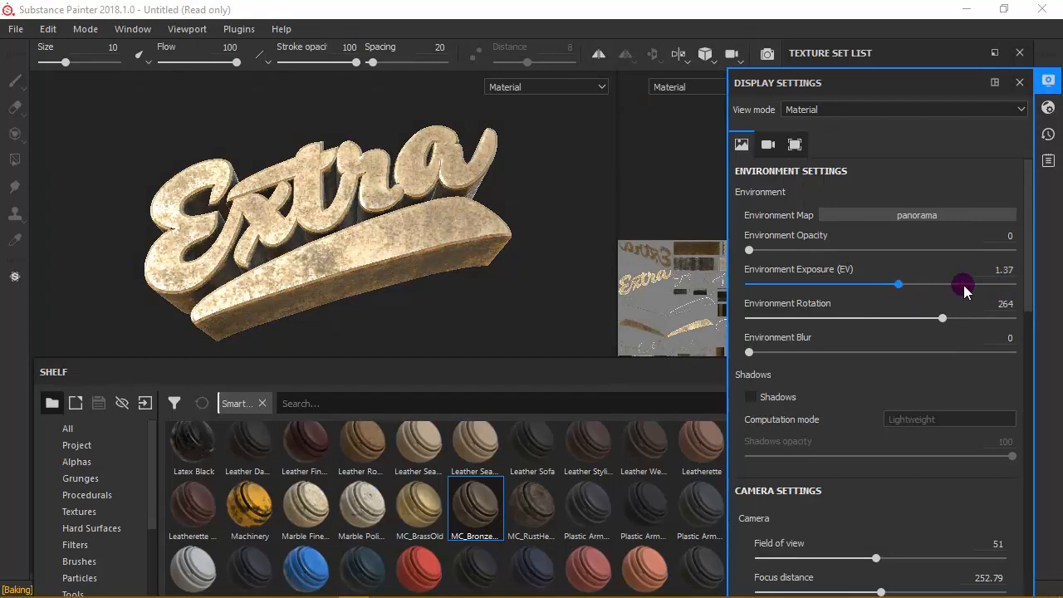
{"action": "left_click", "coordinate": [1006, 270]}
{"action": "type", "text": "0"}
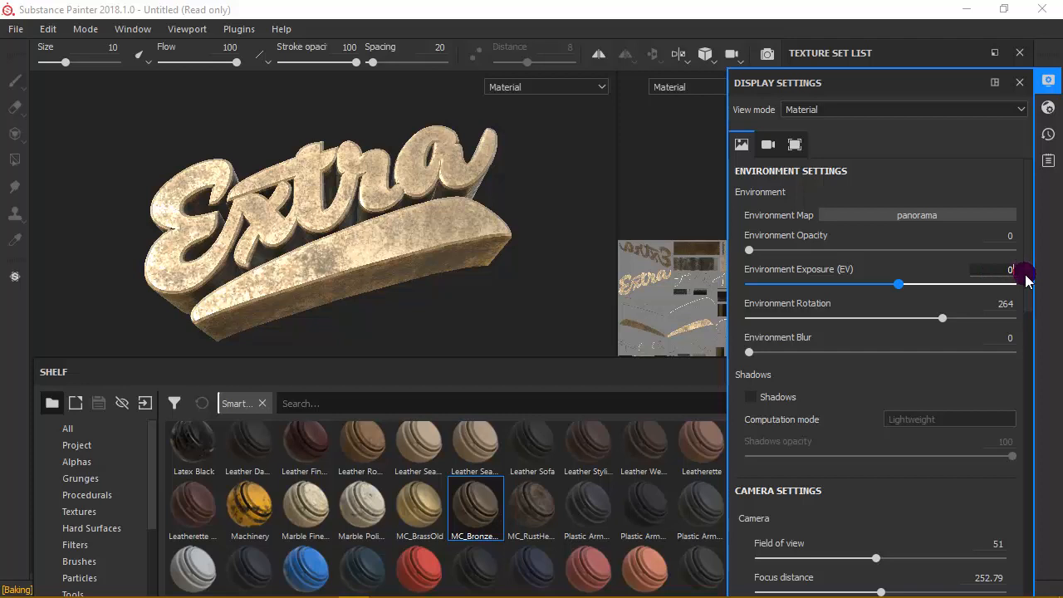
{"action": "left_click", "coordinate": [917, 268]}
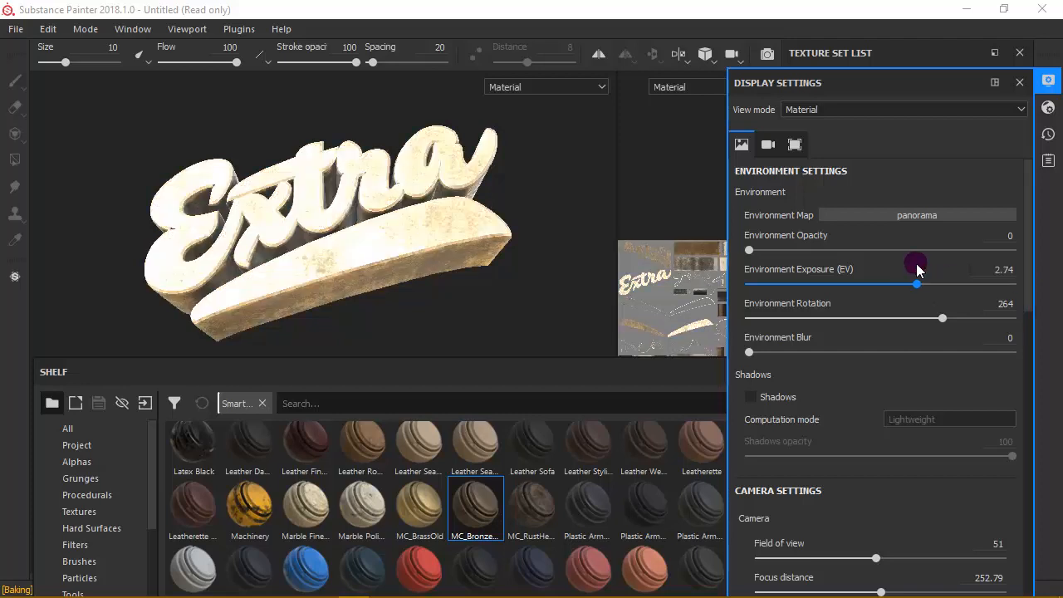
{"action": "left_click_drag", "start_coordinate": [929, 282], "coordinate": [883, 282]}
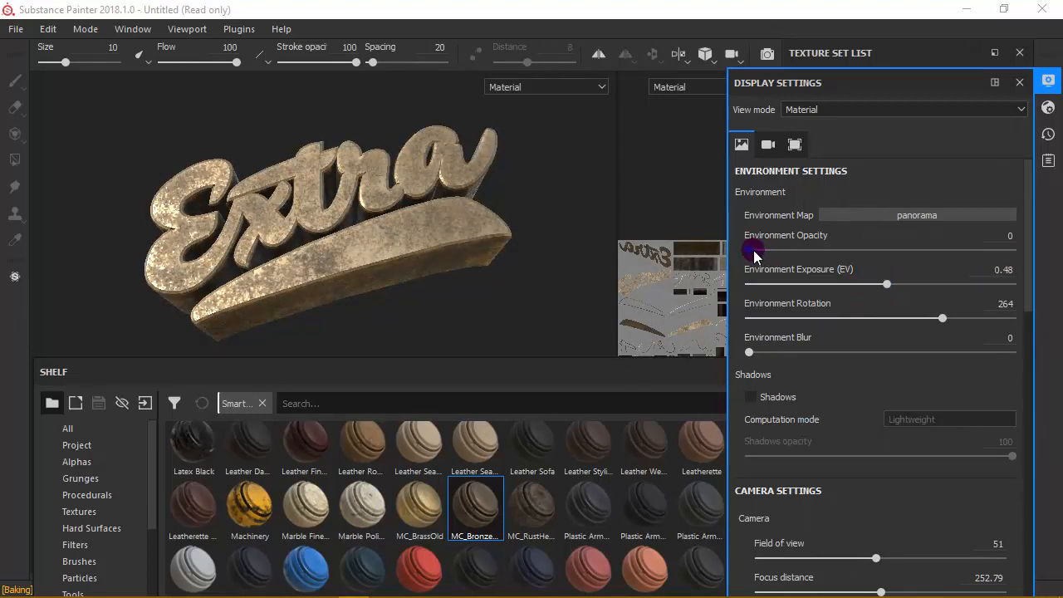
Reveal the panorama background temporarily, set the environment rotation to 287, and return the environment opacity to 0
{"action": "left_click_drag", "start_coordinate": [748, 251], "coordinate": [893, 274]}
{"action": "mouse_move", "coordinate": [939, 320]}
{"action": "left_mouse_down"}
{"action": "mouse_move", "coordinate": [688, 326]}
{"action": "mouse_move", "coordinate": [975, 320]}
{"action": "mouse_move", "coordinate": [957, 318]}
{"action": "left_mouse_up"}
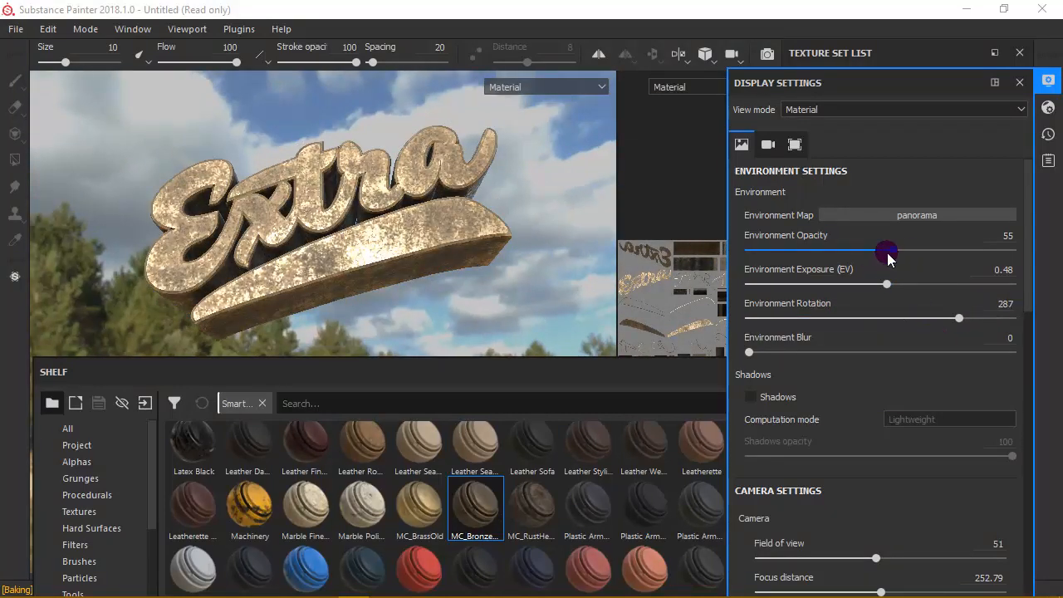
{"action": "left_click_drag", "start_coordinate": [883, 248], "coordinate": [730, 279]}
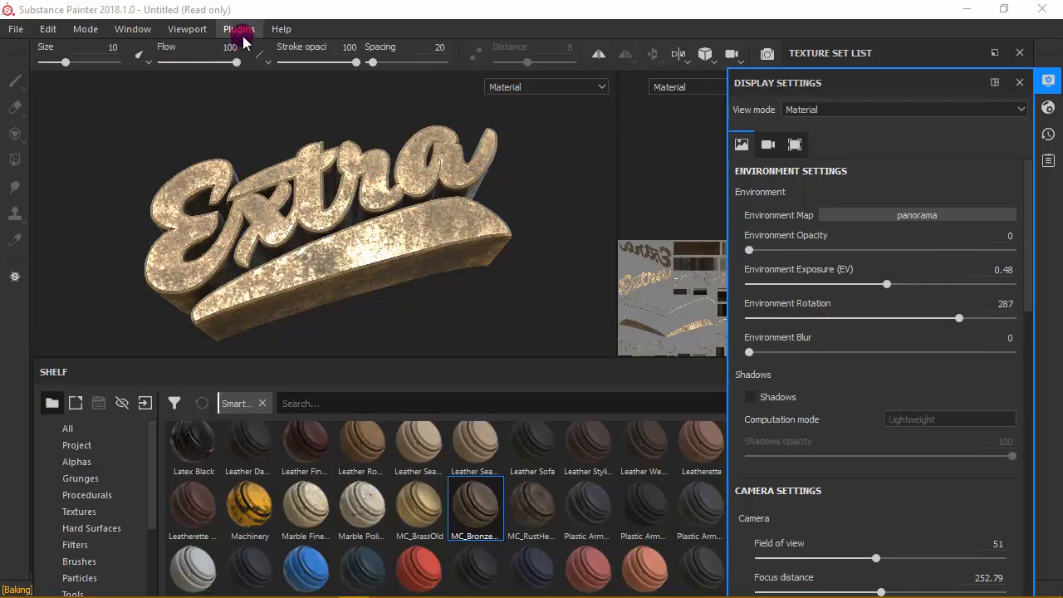
Switch to Iray rendering mode and frame the bronze Extra lettering centred and large in the render view
{"action": "left_click", "coordinate": [86, 29]}
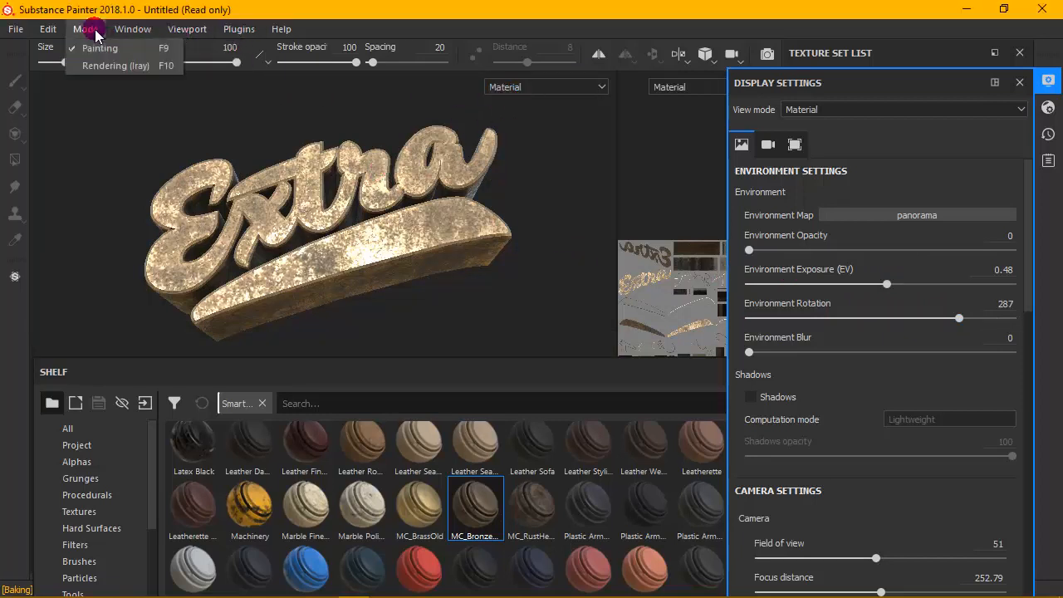
{"action": "left_click", "coordinate": [91, 65]}
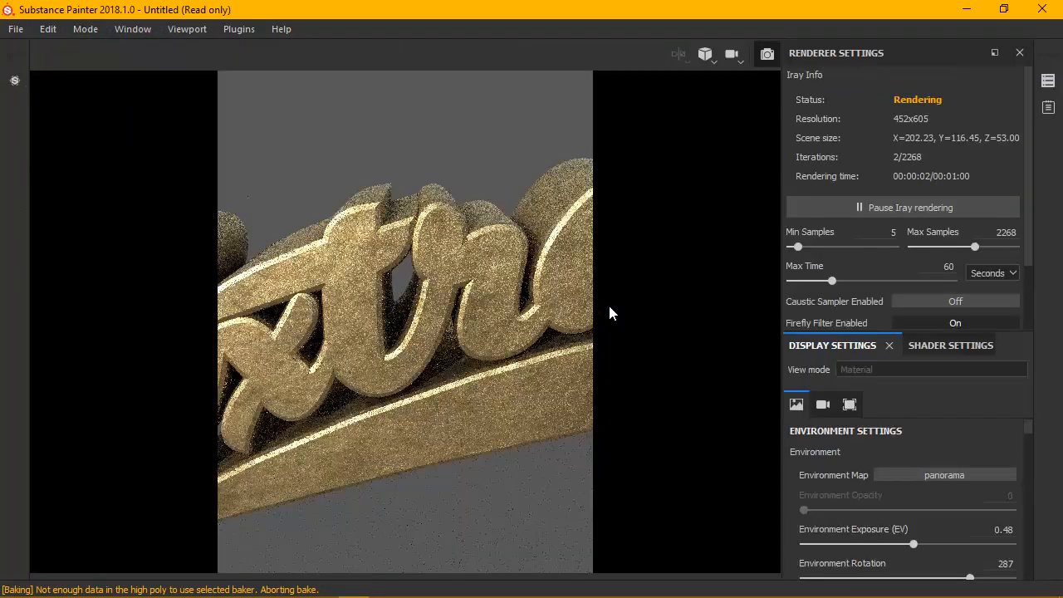
{"action": "left_click_drag", "start_coordinate": [608, 307], "coordinate": [496, 286], "text": "alt"}
{"action": "left_click_drag", "start_coordinate": [444, 246], "coordinate": [444, 187], "text": "alt"}
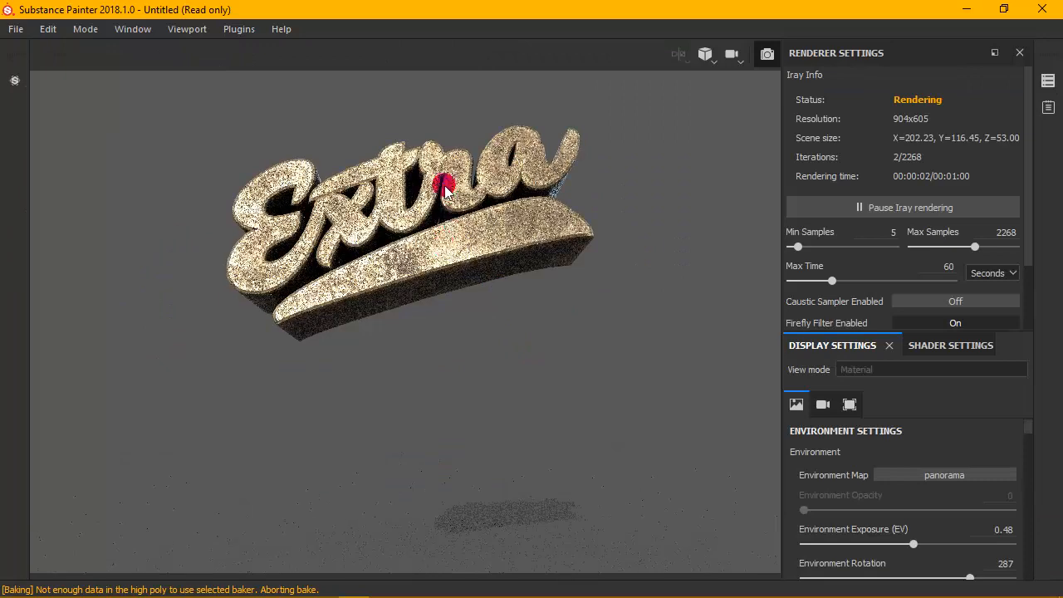
{"action": "middle_click_drag", "start_coordinate": [452, 190], "coordinate": [443, 266], "text": "alt"}
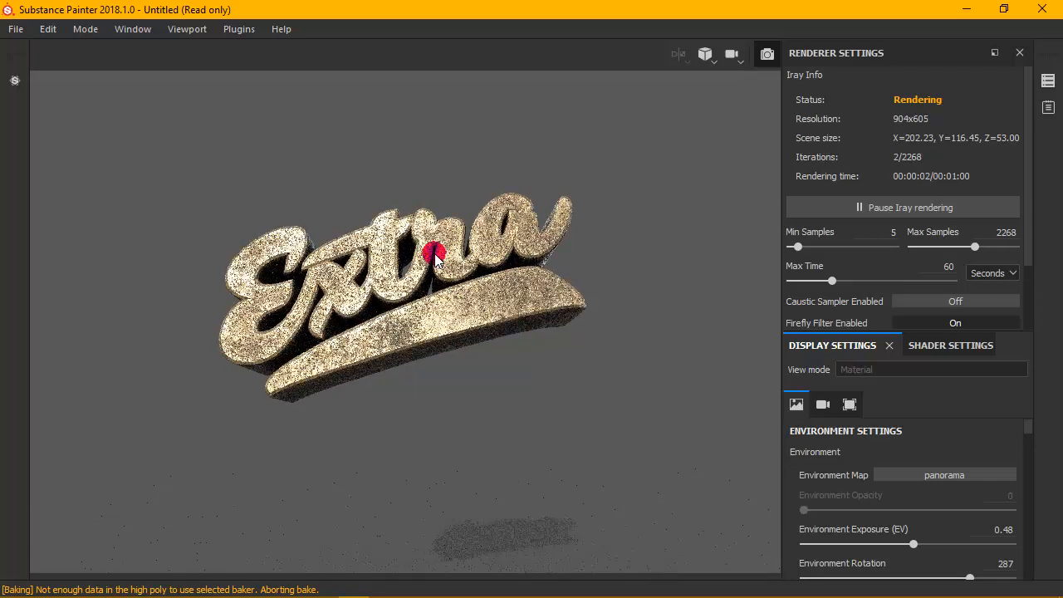
{"action": "scroll", "coordinate": [432, 249], "scroll_direction": "up", "scroll_amount": 1}
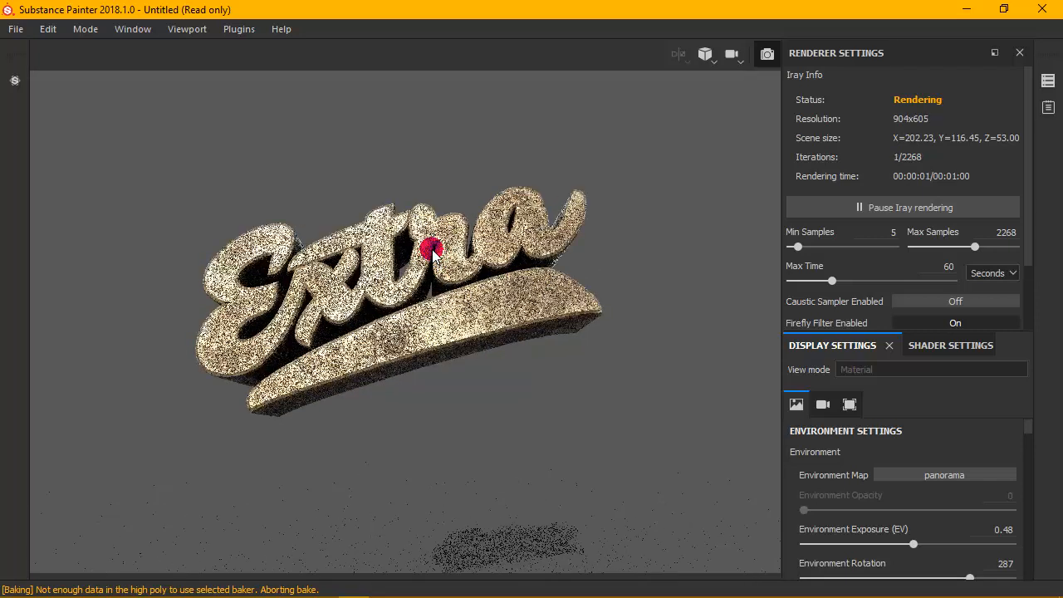
{"action": "scroll", "coordinate": [432, 245], "scroll_direction": "up", "scroll_amount": 2}
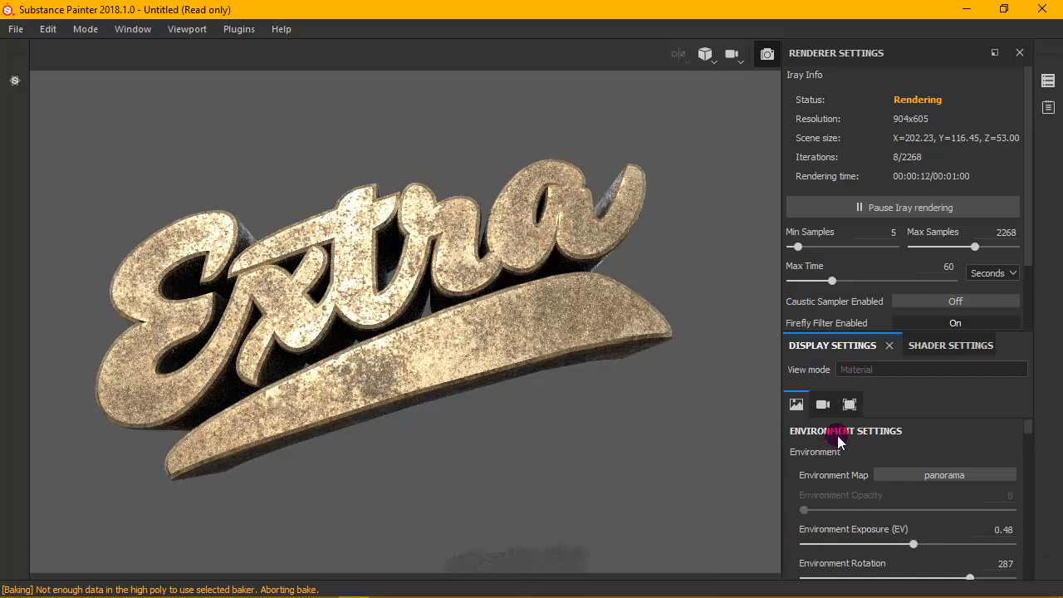
Turn off the Ground in the Iray environment settings so the bronze lettering renders without a ground plane
{"action": "left_click_drag", "start_coordinate": [1030, 431], "coordinate": [1023, 470]}
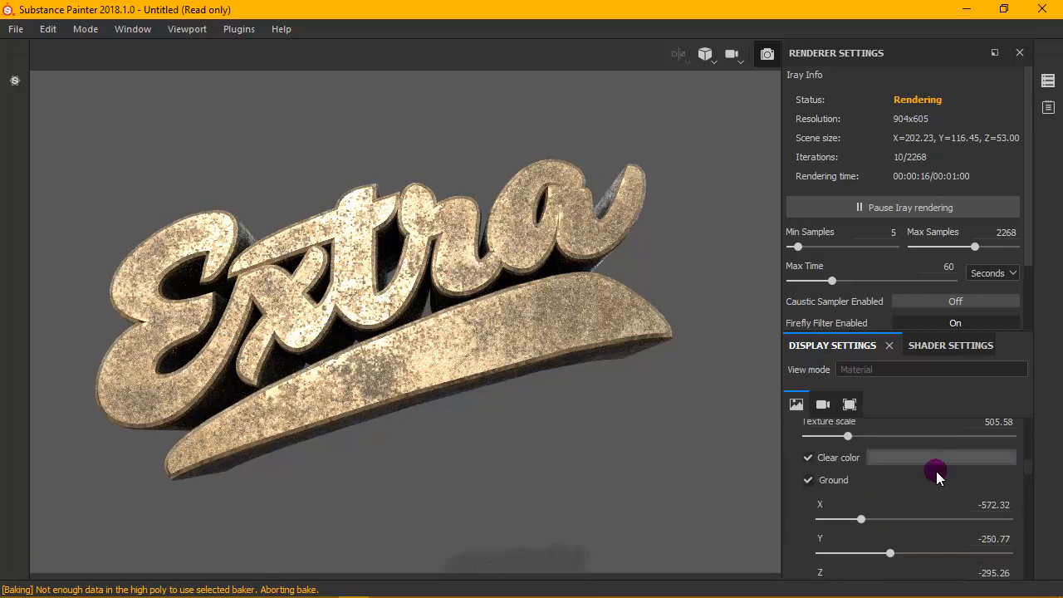
{"action": "left_click", "coordinate": [803, 485]}
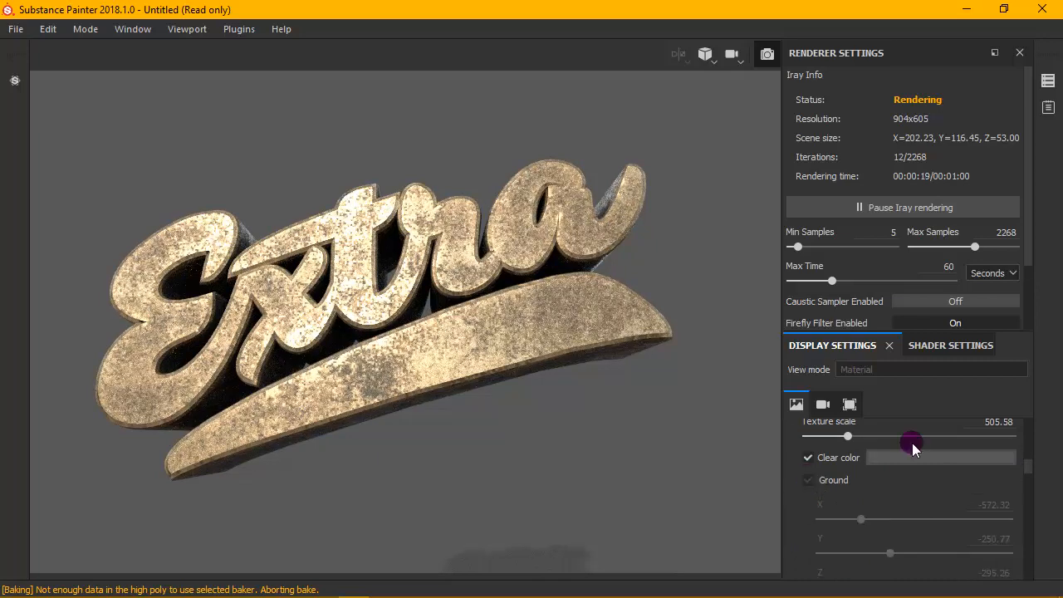
{"action": "left_click_drag", "start_coordinate": [1022, 464], "coordinate": [873, 482]}
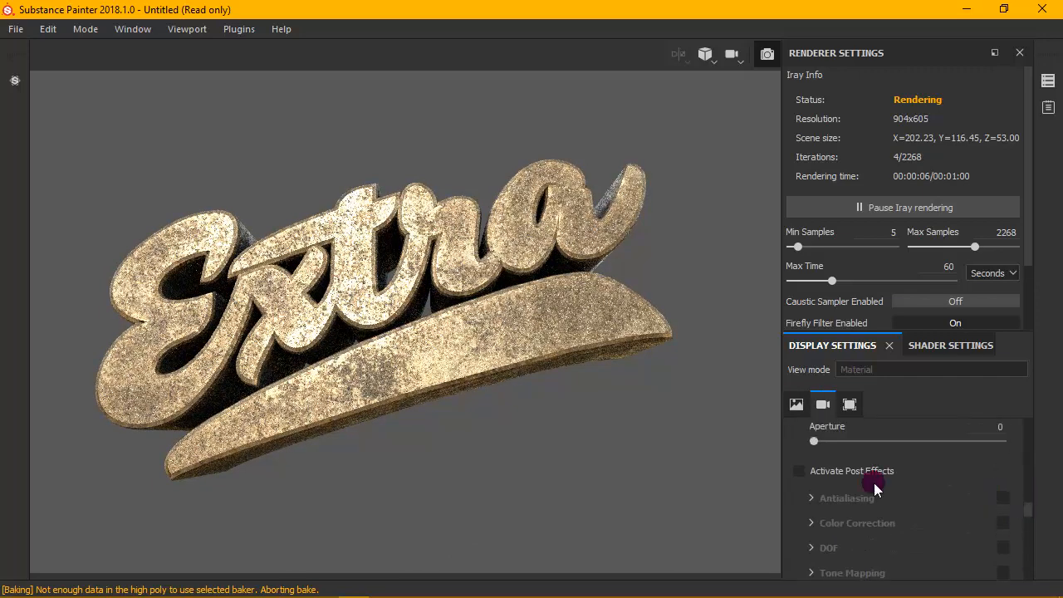
Activate post effects with antialiasing and render the bronze lettering with the max time kept at 60 seconds
{"action": "left_click", "coordinate": [806, 473]}
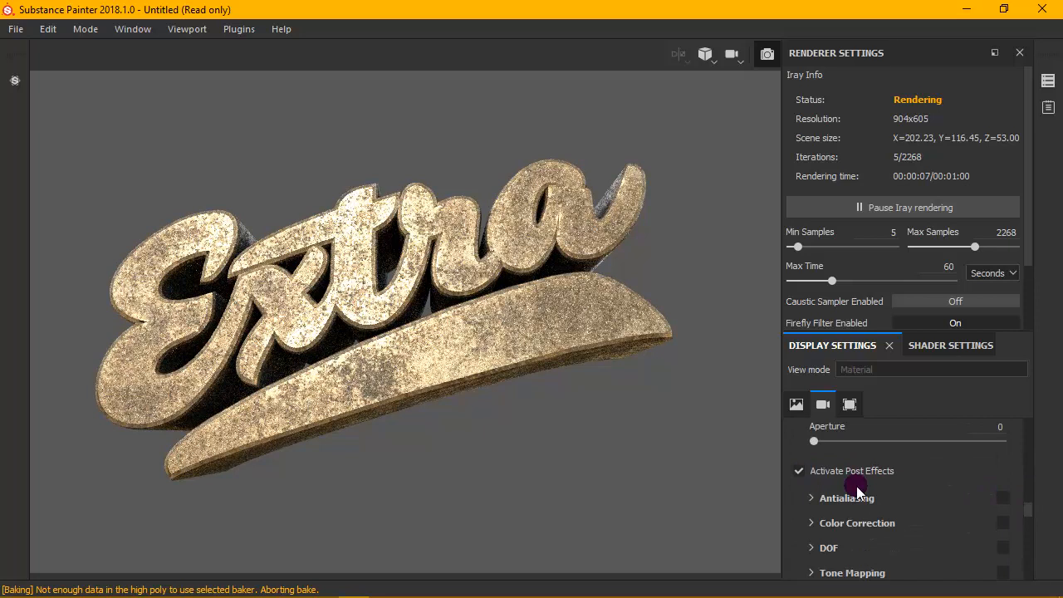
{"action": "left_click", "coordinate": [1004, 496]}
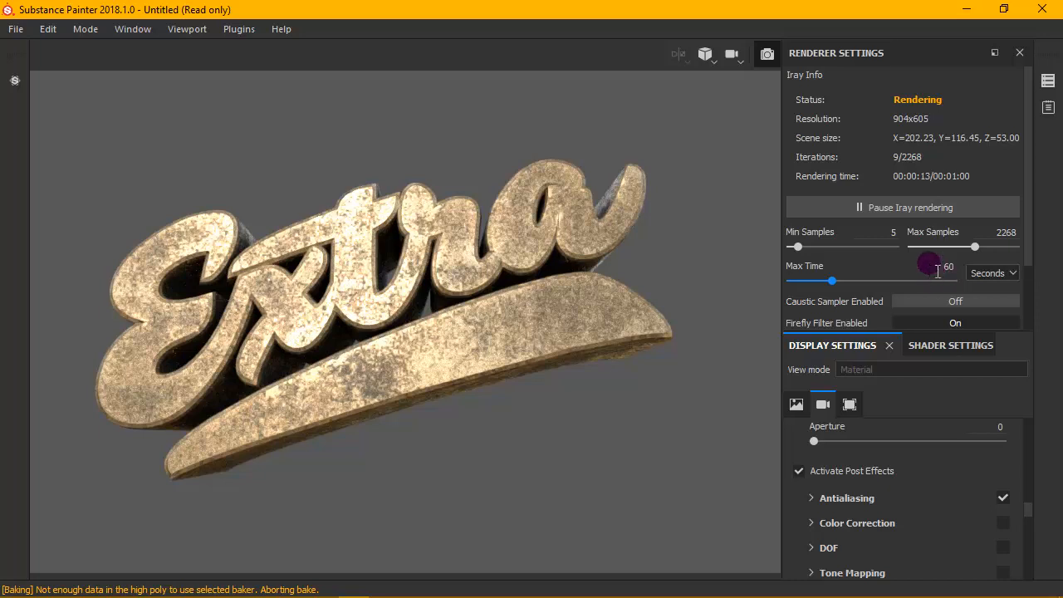
{"action": "left_click", "coordinate": [938, 278]}
{"action": "left_click_drag", "start_coordinate": [953, 267], "coordinate": [687, 255]}
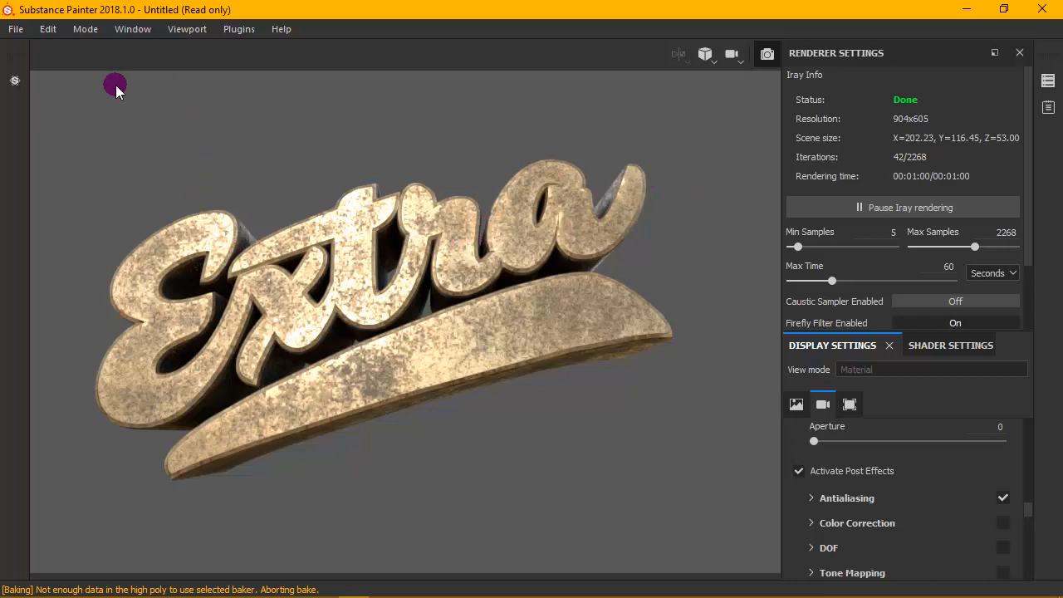
Return to painting mode, widen the 3D view over the UV view, and orbit to see the whole lettering from above
{"action": "left_click", "coordinate": [49, 29]}
{"action": "mouse_move", "coordinate": [85, 29]}
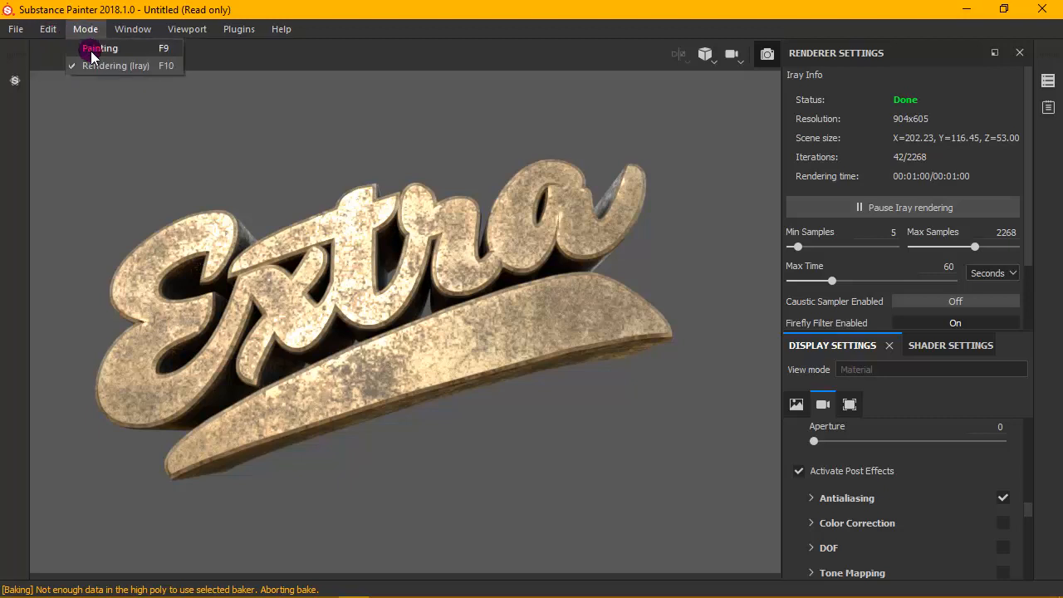
{"action": "left_click", "coordinate": [121, 78]}
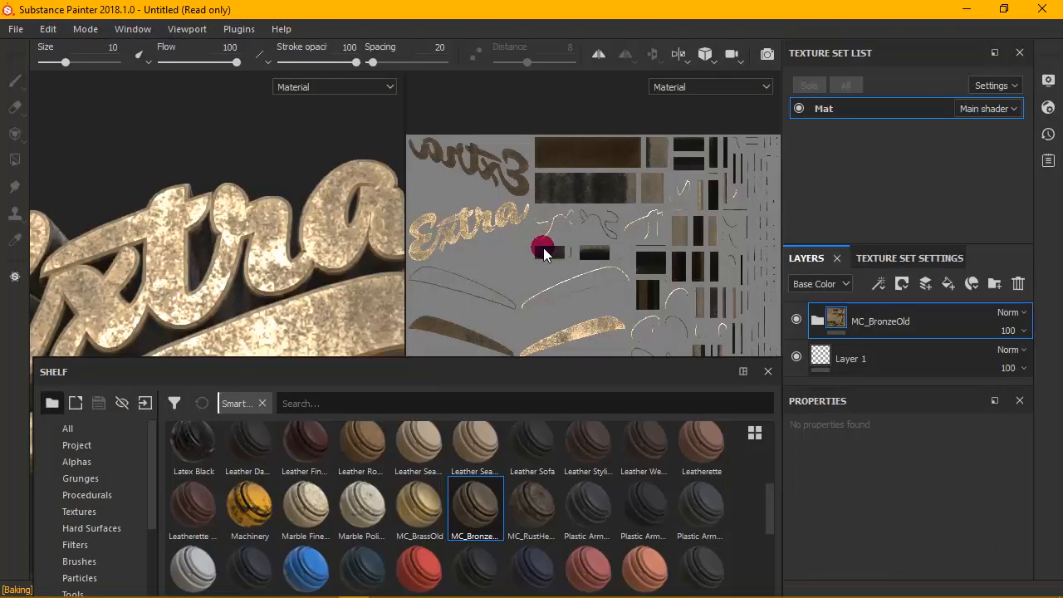
{"action": "key", "text": "F2"}
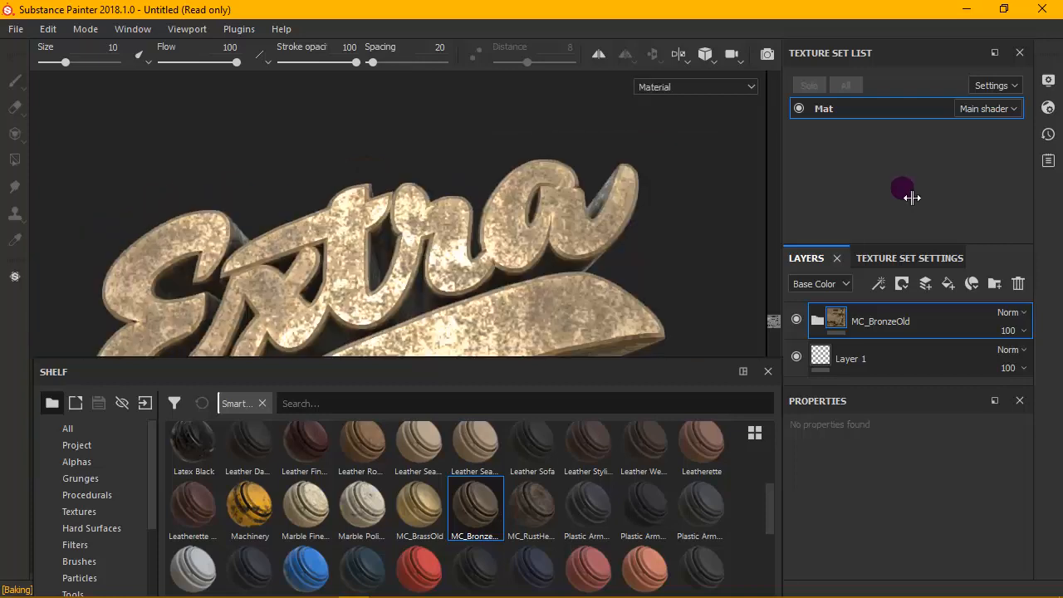
{"action": "left_click_drag", "start_coordinate": [495, 243], "coordinate": [516, 230], "text": "alt"}
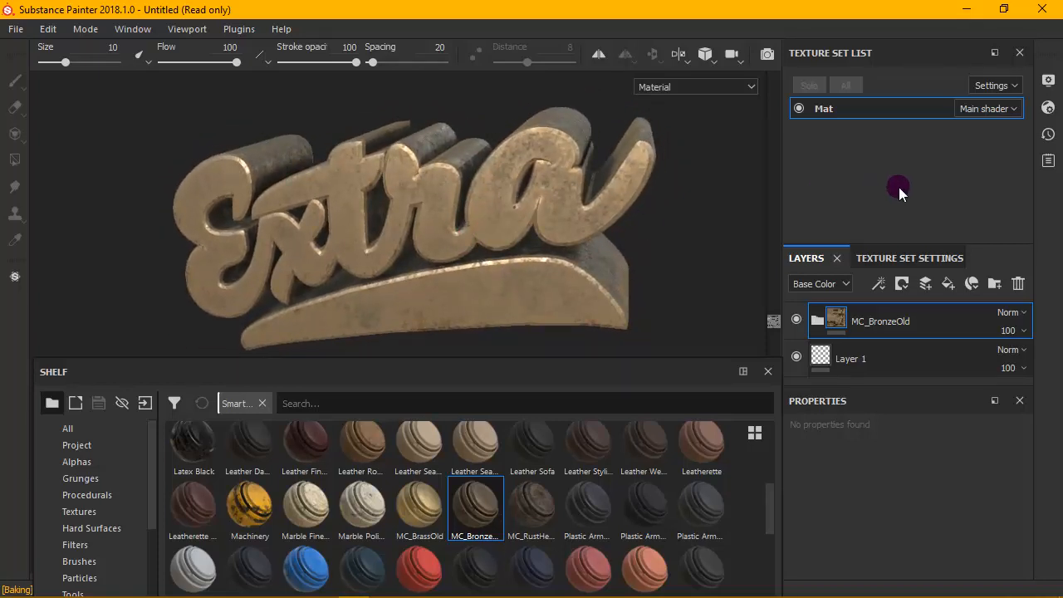
Set the stencil display opacity to 42 in the viewport display settings
{"action": "left_click", "coordinate": [1048, 80]}
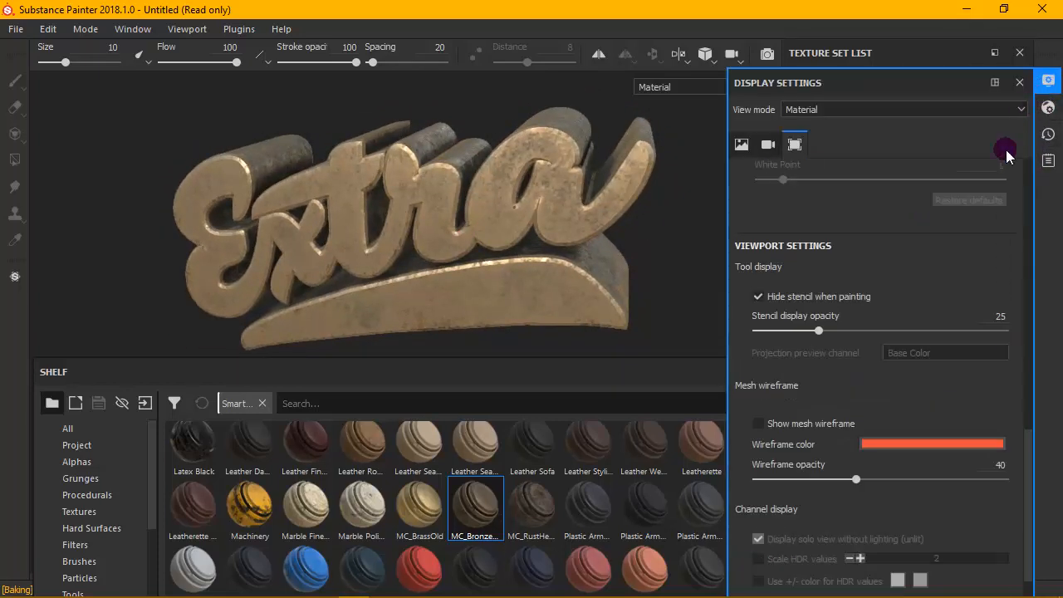
{"action": "left_click", "coordinate": [818, 331]}
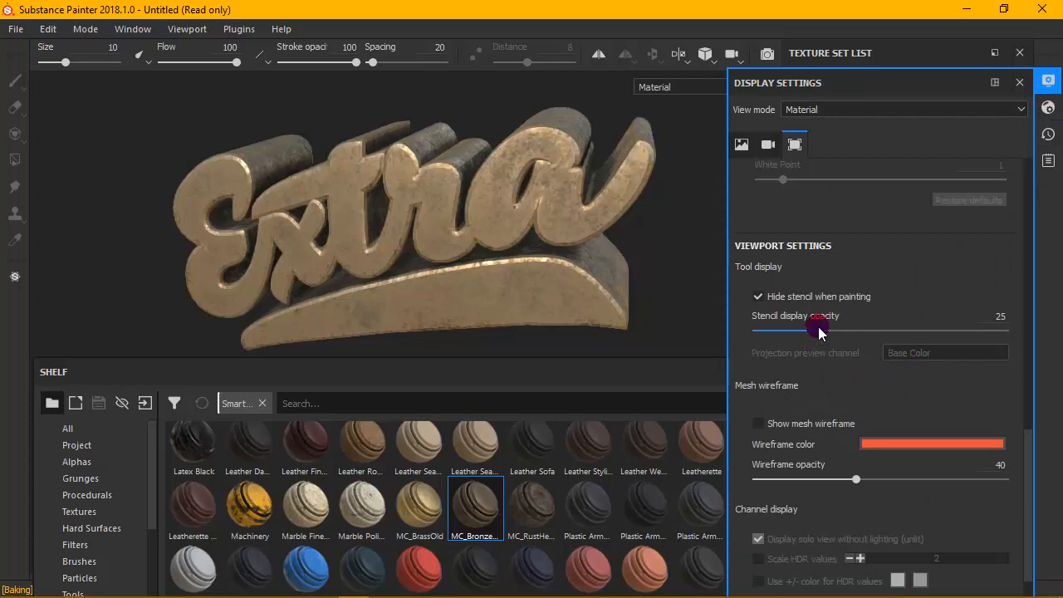
{"action": "left_click_drag", "start_coordinate": [817, 332], "coordinate": [860, 331]}
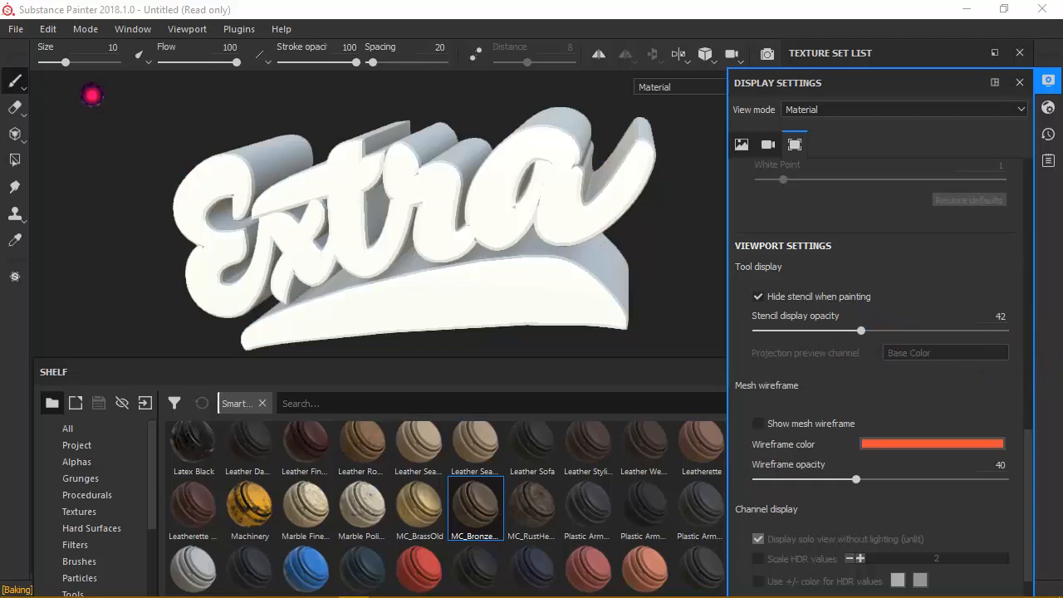
Replace the MC_BronzeOld smart material with MC_RustHeavy, placing it below Layer 1 in the layer stack
{"action": "left_click", "coordinate": [1049, 80]}
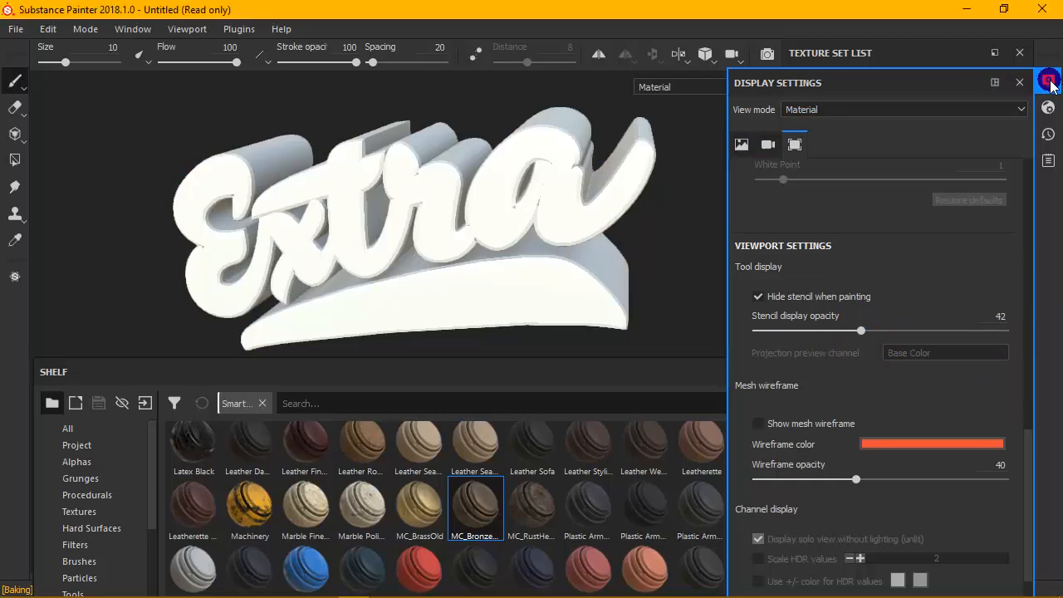
{"action": "left_click", "coordinate": [1049, 80]}
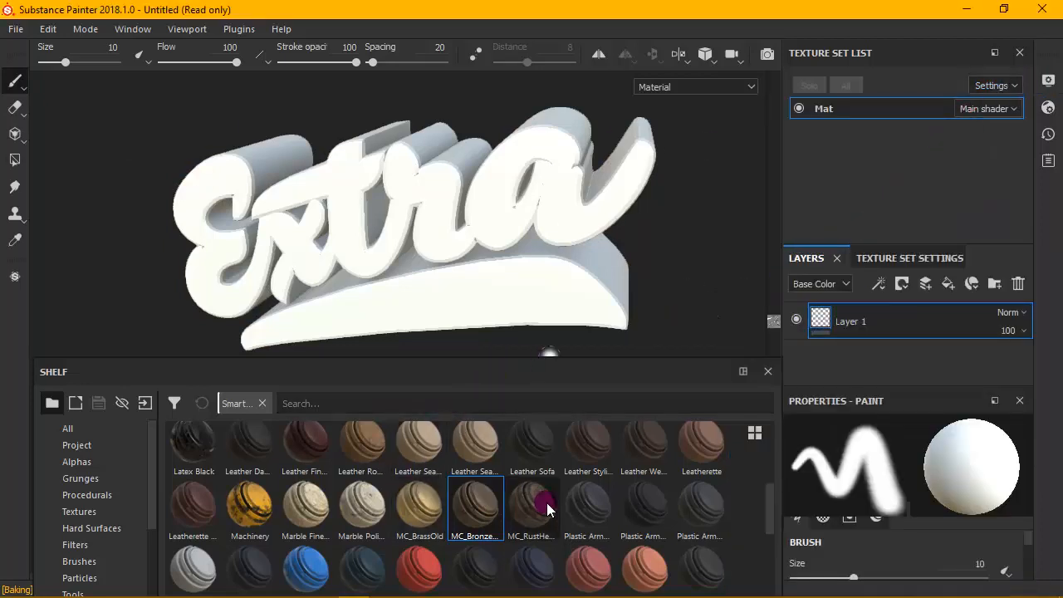
{"action": "left_click_drag", "start_coordinate": [546, 502], "coordinate": [906, 354]}
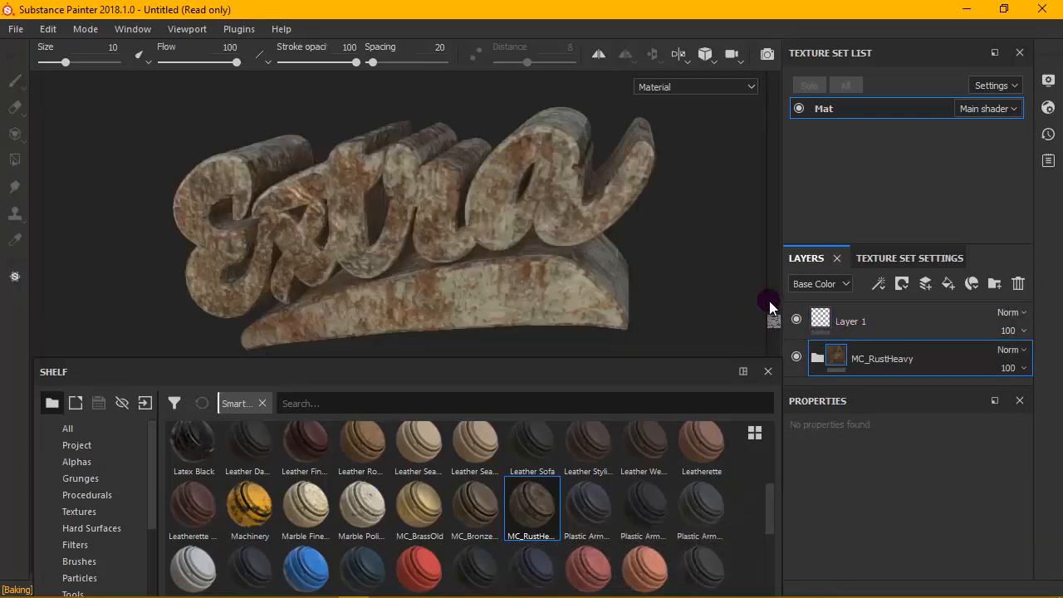
Keep the environment opacity at 0 and set the environment rotation to 306 to relight the rusted lettering
{"action": "left_click", "coordinate": [1048, 80]}
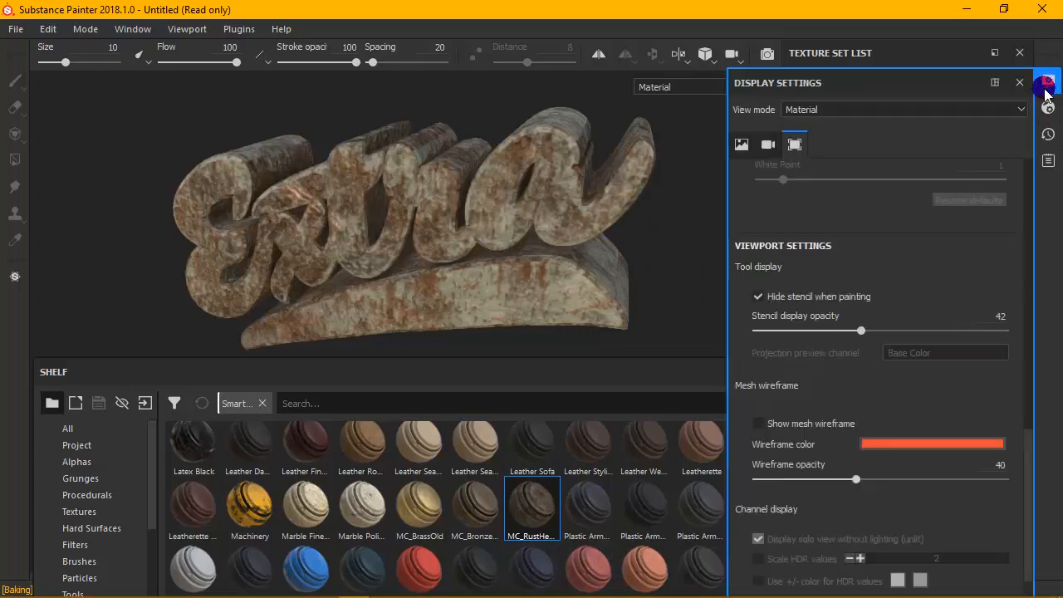
{"action": "left_click_drag", "start_coordinate": [1027, 448], "coordinate": [1035, 171]}
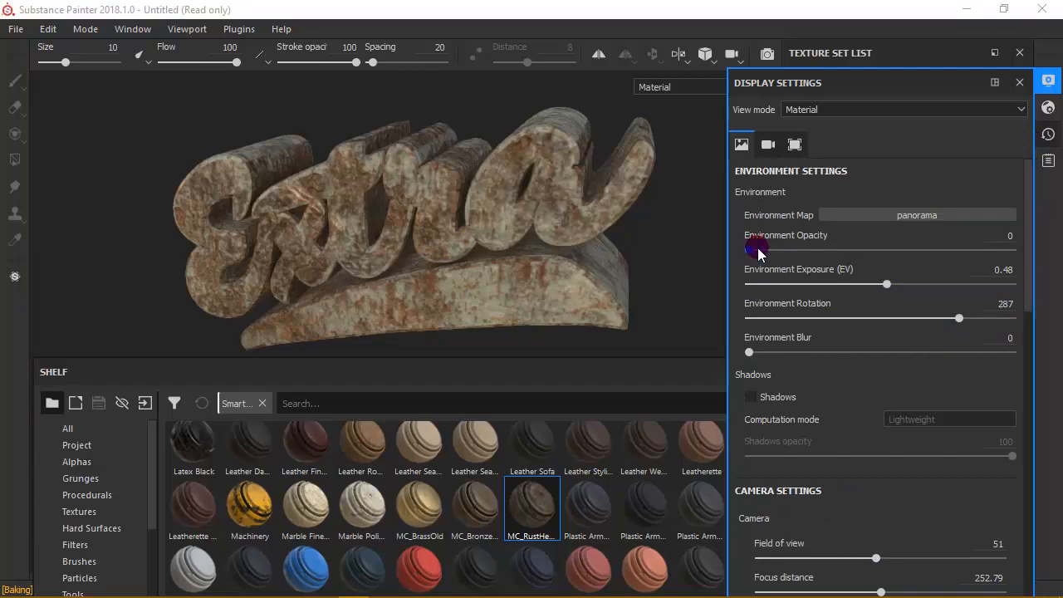
{"action": "mouse_move", "coordinate": [752, 249]}
{"action": "left_mouse_down"}
{"action": "mouse_move", "coordinate": [787, 247]}
{"action": "mouse_move", "coordinate": [730, 246]}
{"action": "left_mouse_up"}
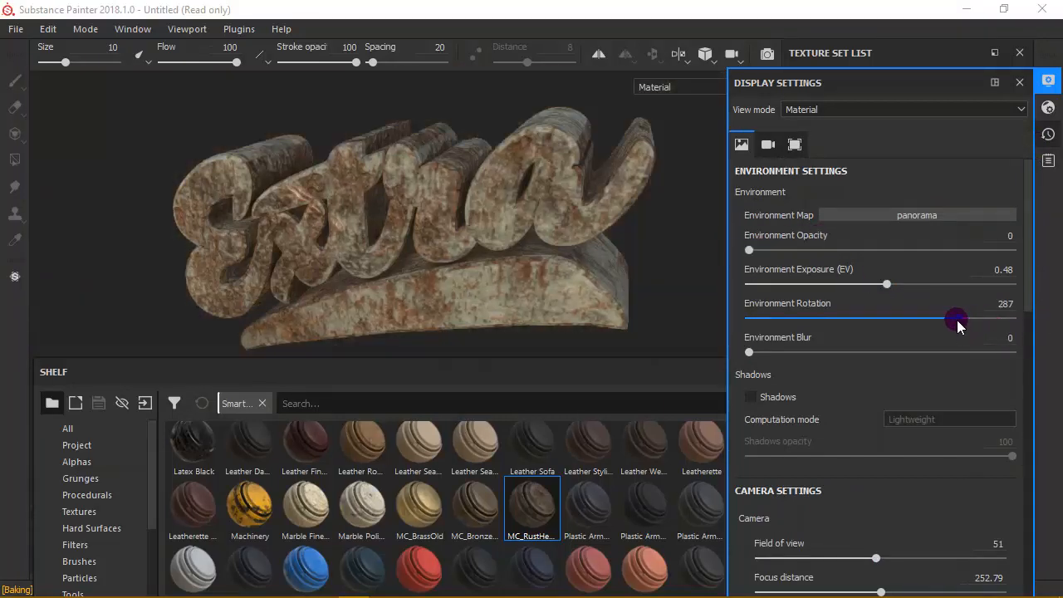
{"action": "mouse_move", "coordinate": [956, 319]}
{"action": "left_mouse_down"}
{"action": "mouse_move", "coordinate": [755, 323]}
{"action": "mouse_move", "coordinate": [1027, 321]}
{"action": "mouse_move", "coordinate": [921, 317]}
{"action": "mouse_move", "coordinate": [973, 322]}
{"action": "left_mouse_up"}
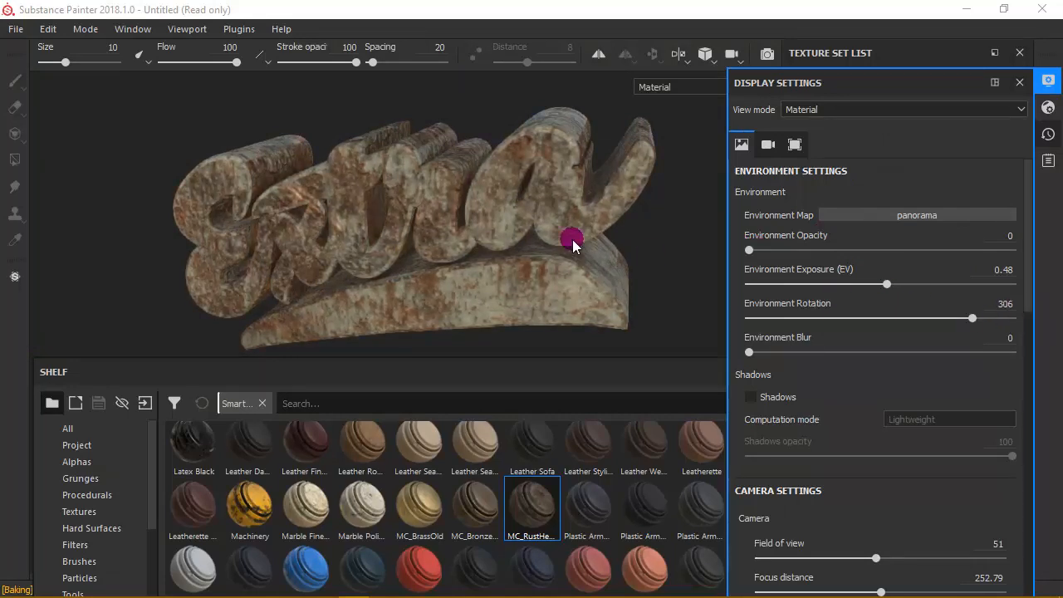
Switch to Iray rendering mode, reframe the rusted lettering from slightly above, and render it with the 60-second max time
{"action": "left_click", "coordinate": [85, 30]}
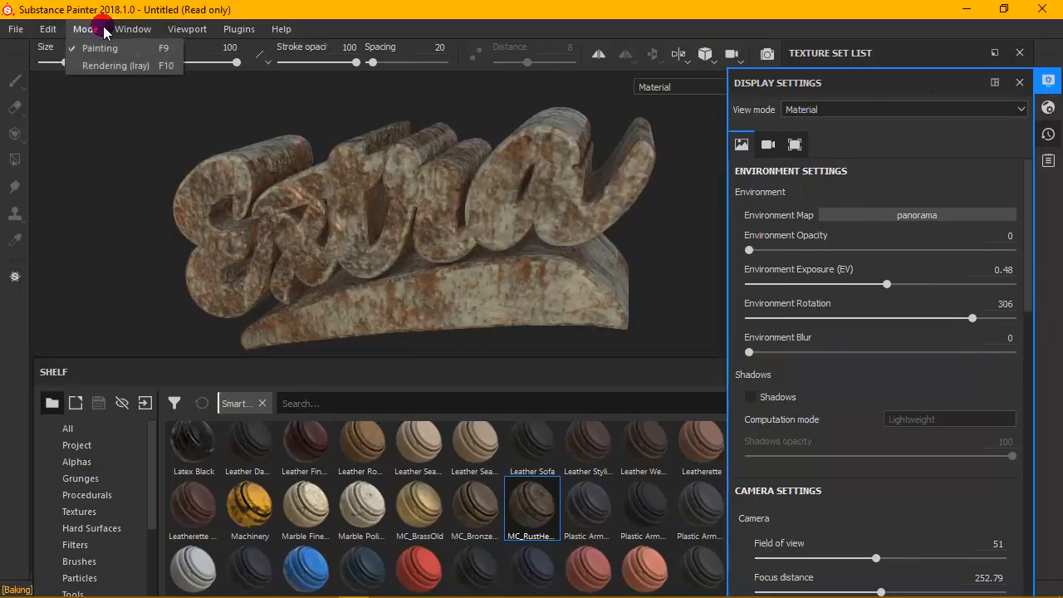
{"action": "left_click", "coordinate": [96, 64]}
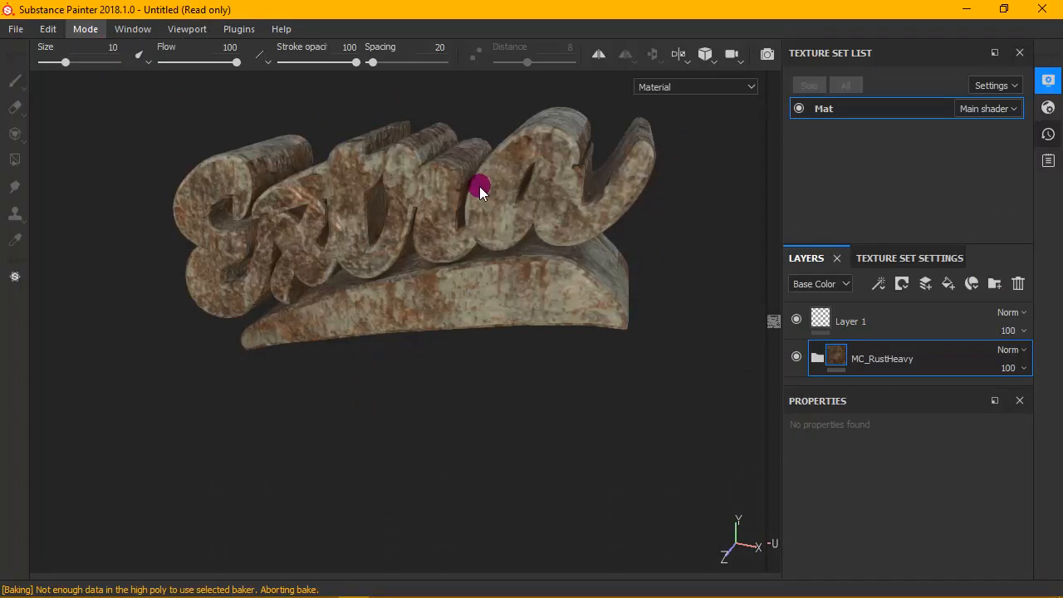
{"action": "key", "text": "F10"}
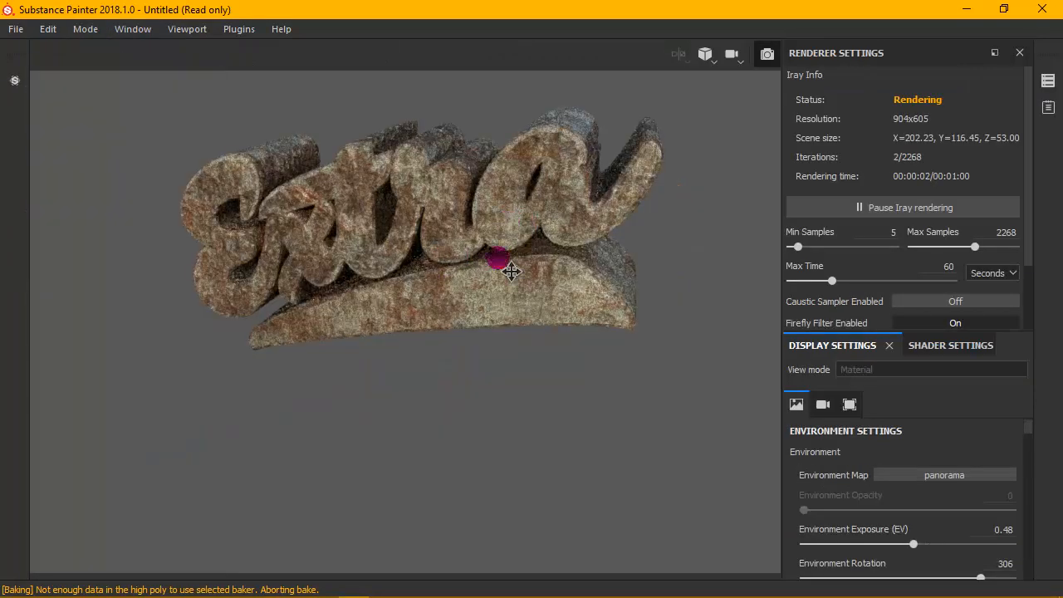
{"action": "left_click_drag", "start_coordinate": [502, 298], "coordinate": [486, 337], "text": "alt"}
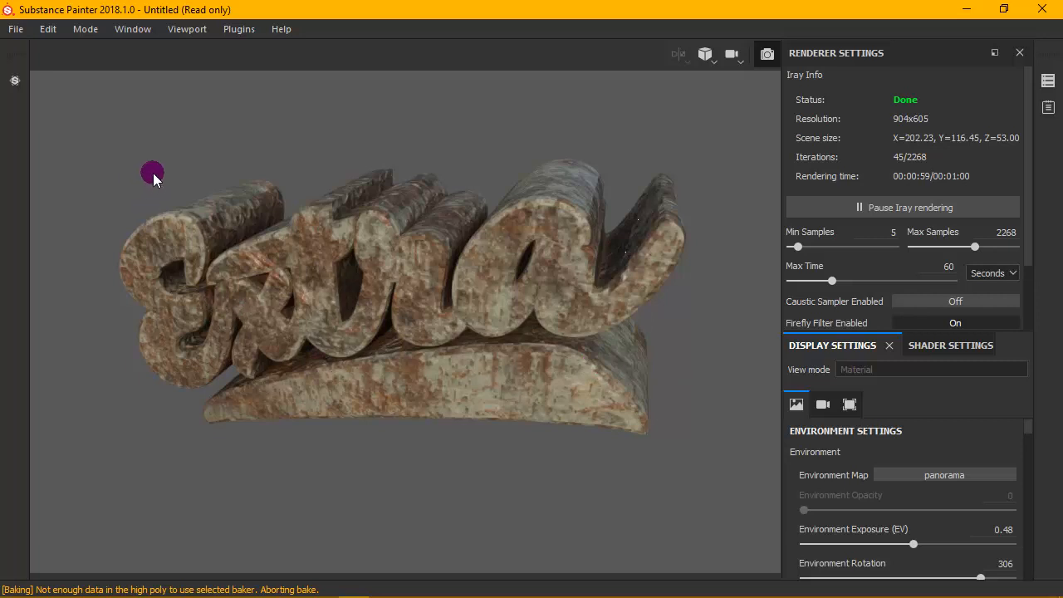
Return to painting mode and zoom the 3D view out from the rusted lettering
{"action": "left_click", "coordinate": [87, 32]}
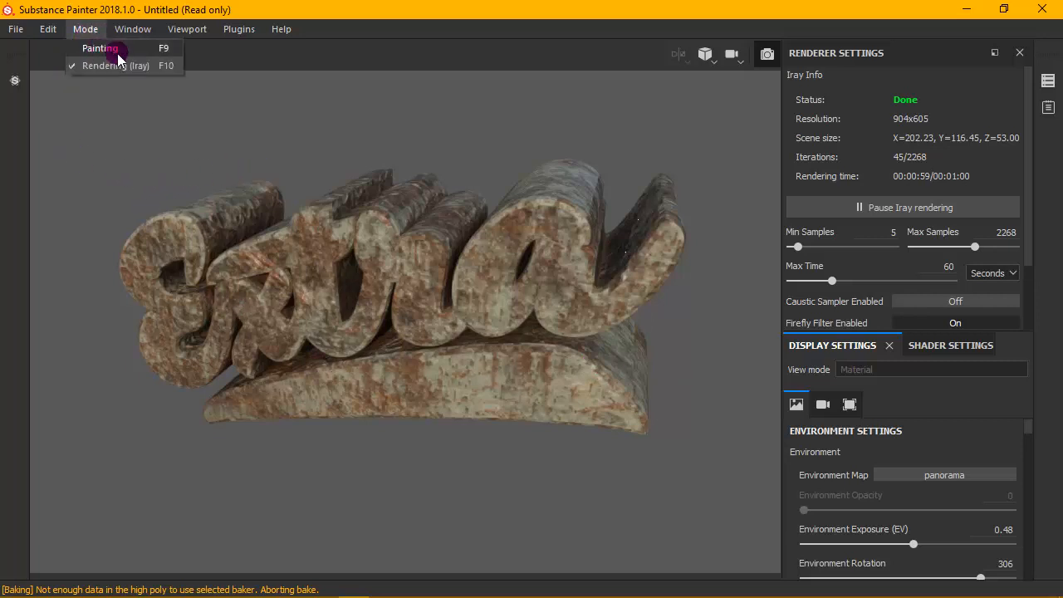
{"action": "left_click", "coordinate": [392, 196]}
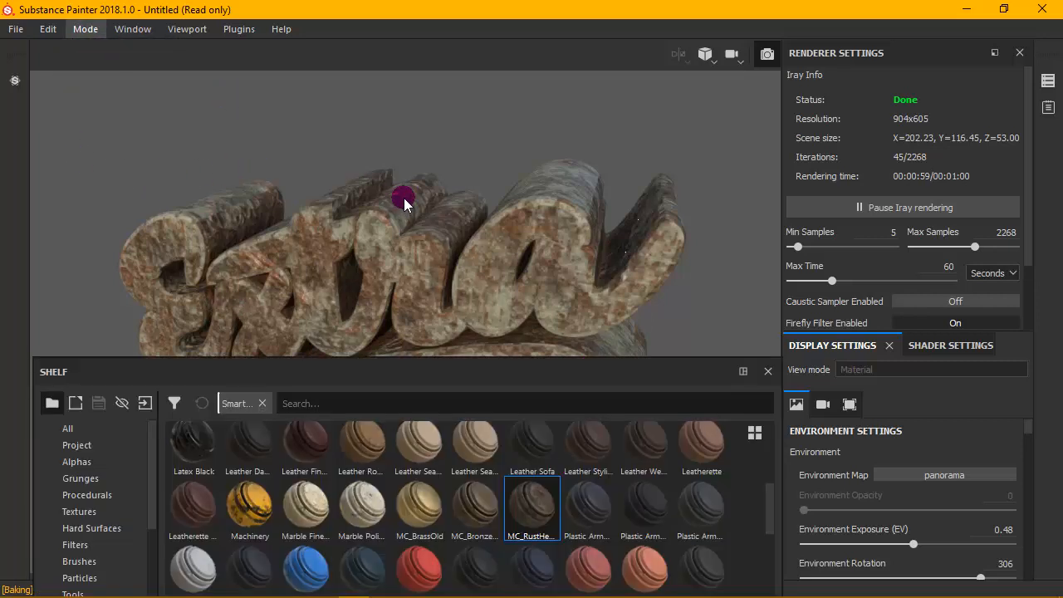
{"action": "scroll", "coordinate": [276, 243], "scroll_direction": "down", "scroll_amount": 9}
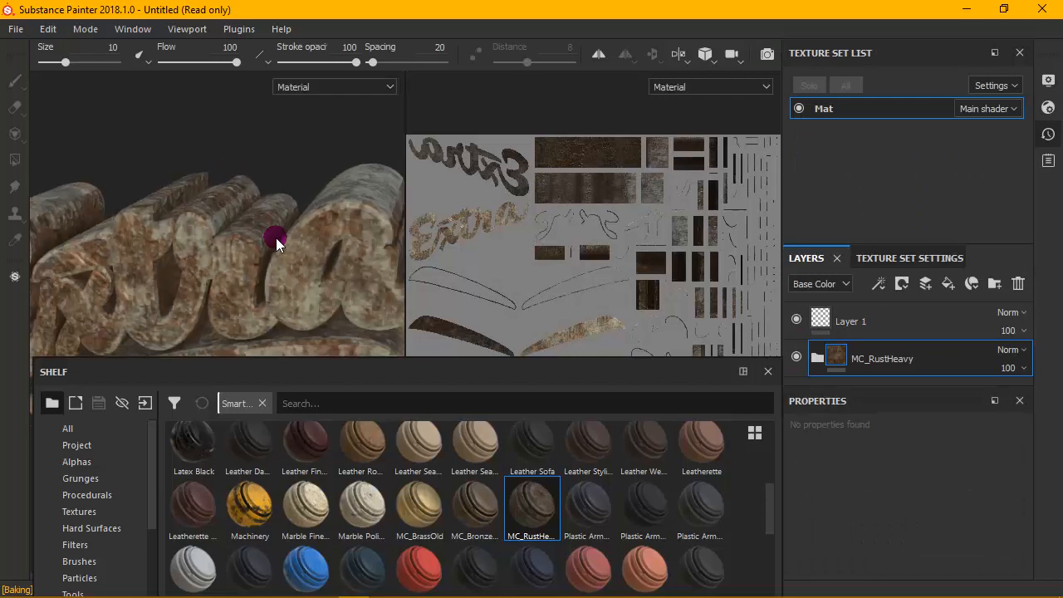